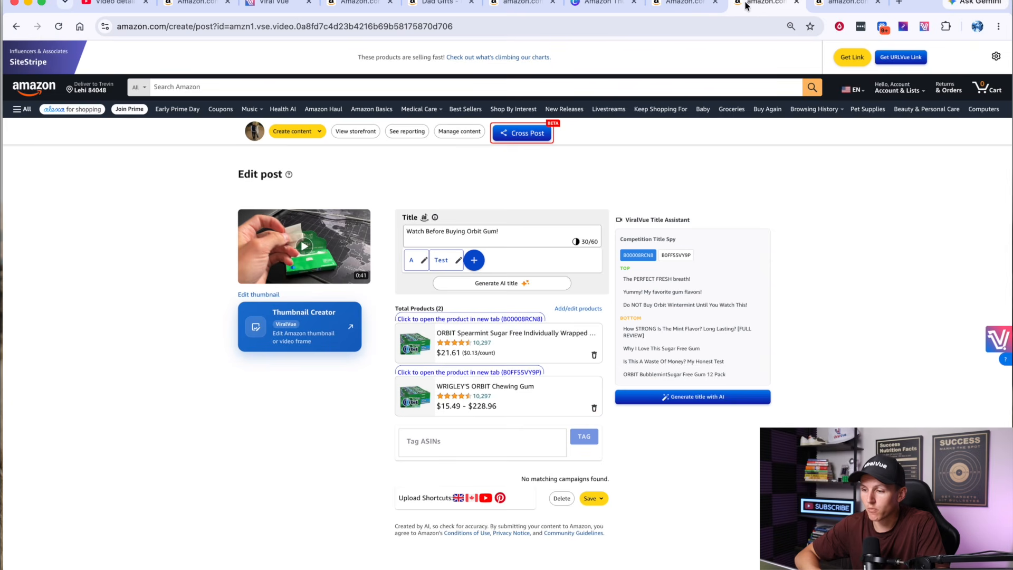
Step: Examine the thumbnail source choices for the Orbit gum post, the Storefront Optimizer list and the basketball hoop video's details in YouTube Studio
click(326, 329)
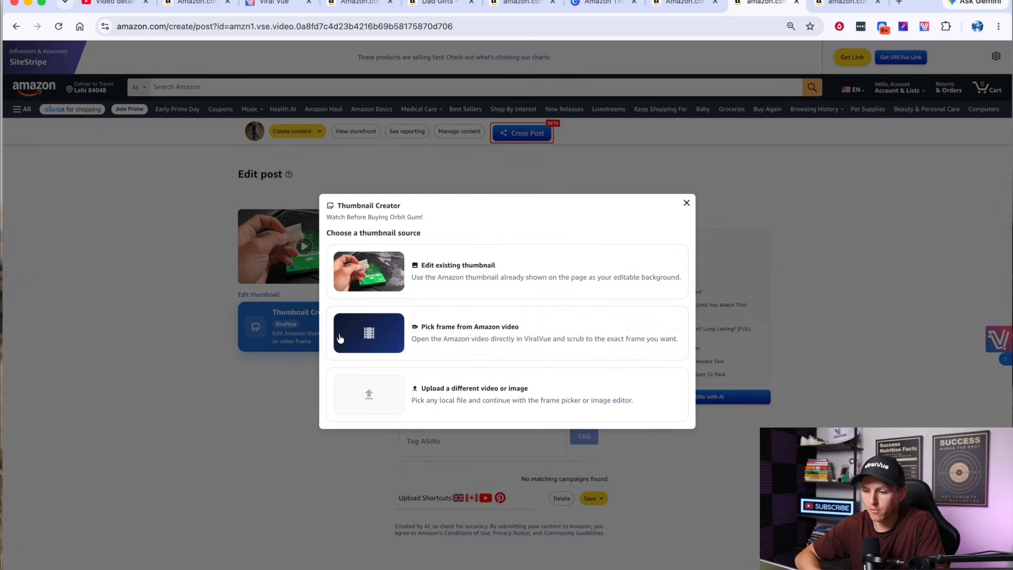
click(686, 203)
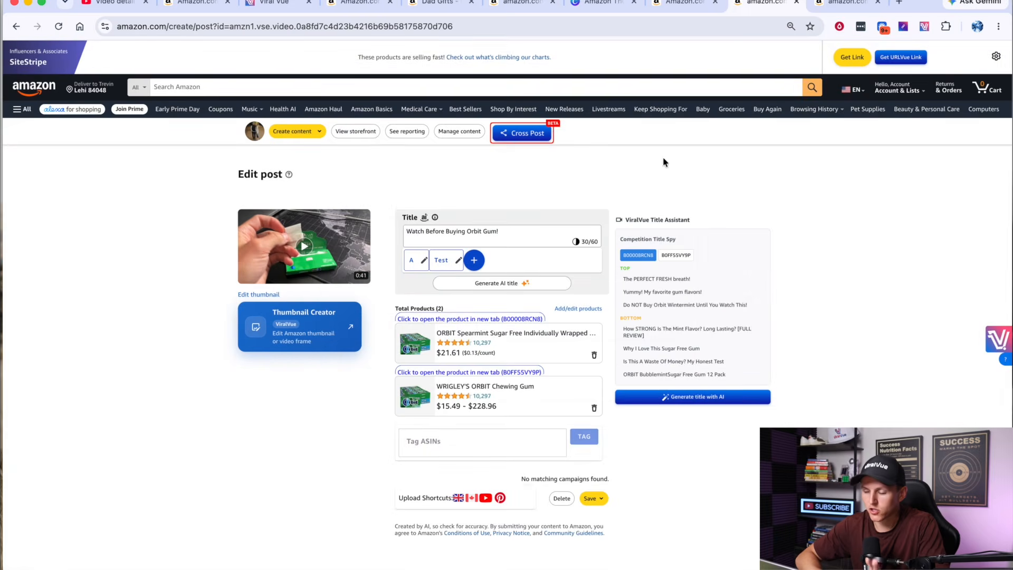
click(514, 7)
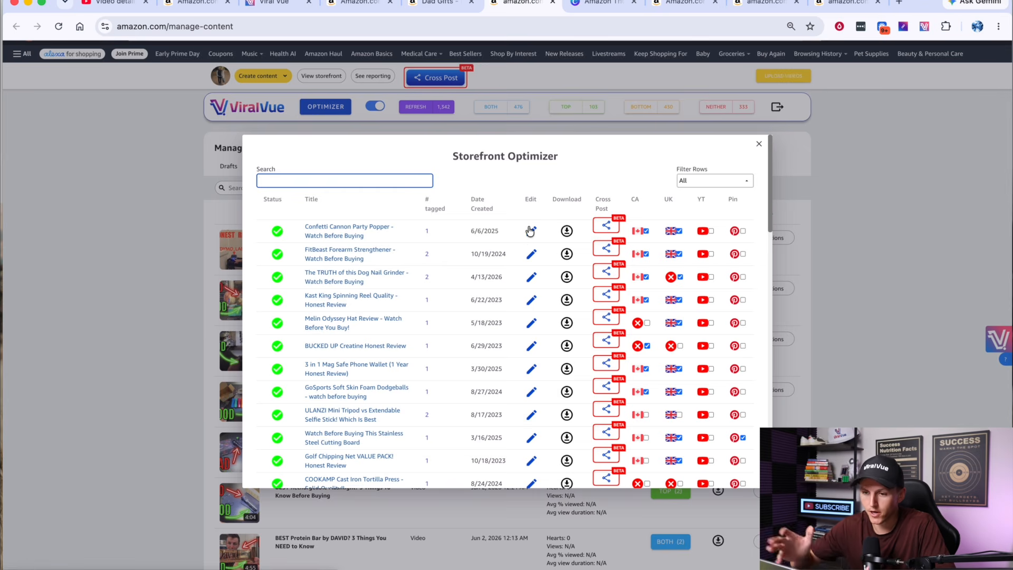
click(106, 4)
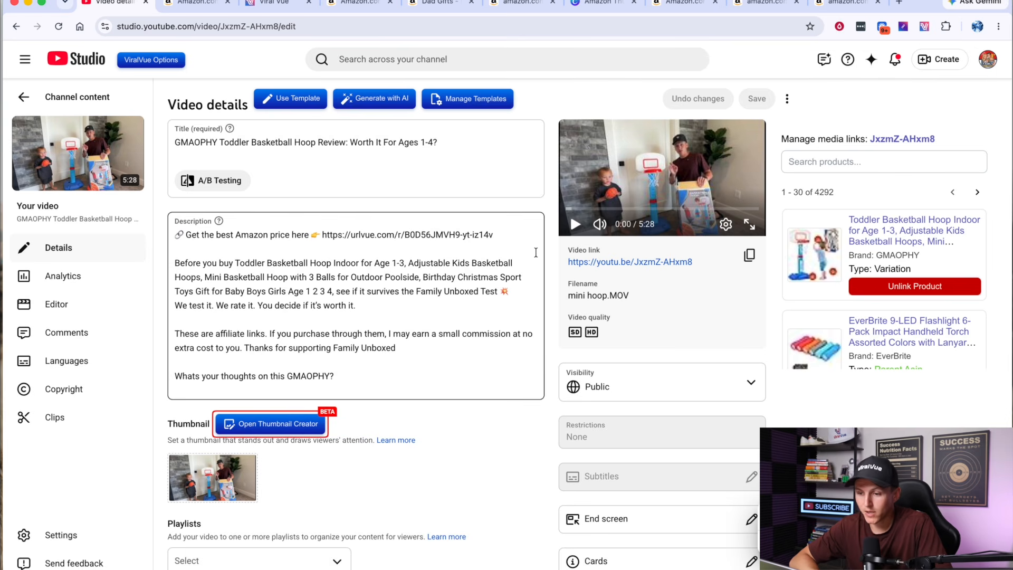
Step: Switch to the Amazon Cross Post form and choose IMG_1985.mov as its video file
click(840, 5)
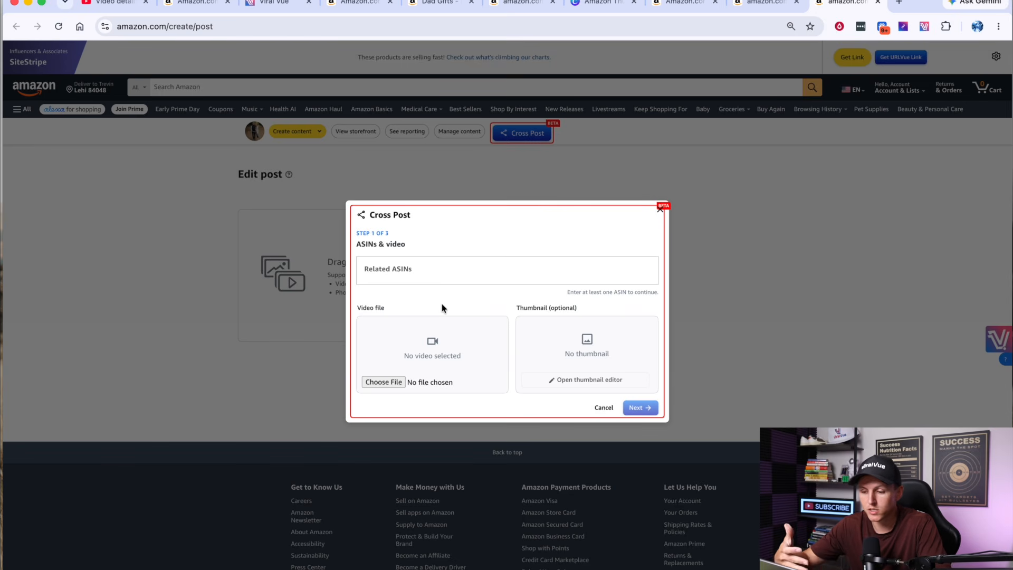
click(387, 382)
click(388, 244)
click(732, 399)
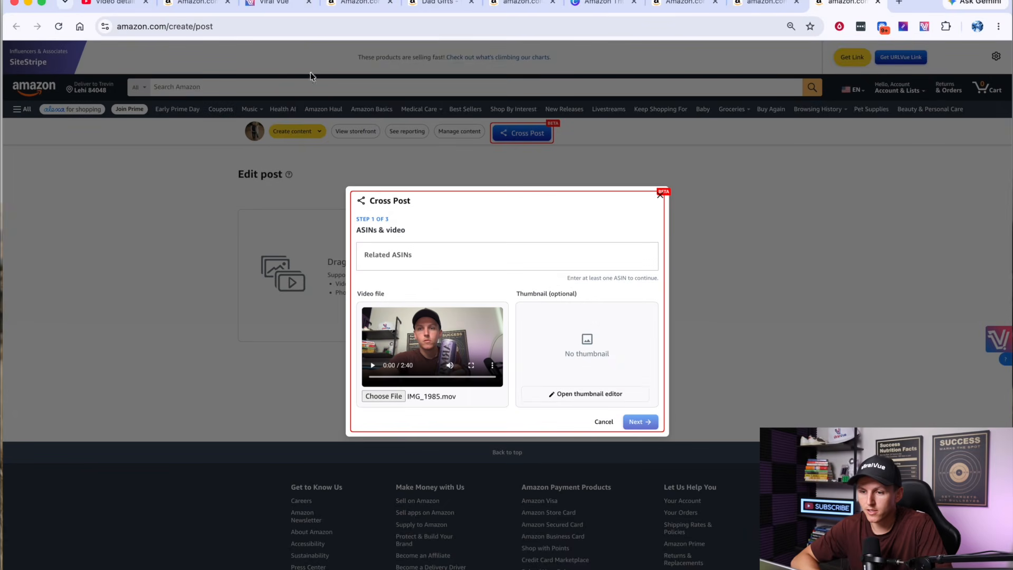
Step: Add the ARMRA Colostrum Soda ASINs B0GYTFZ2Q6 and B0H1XMW4XF from its product page as the cross post's related ASINs
click(363, 4)
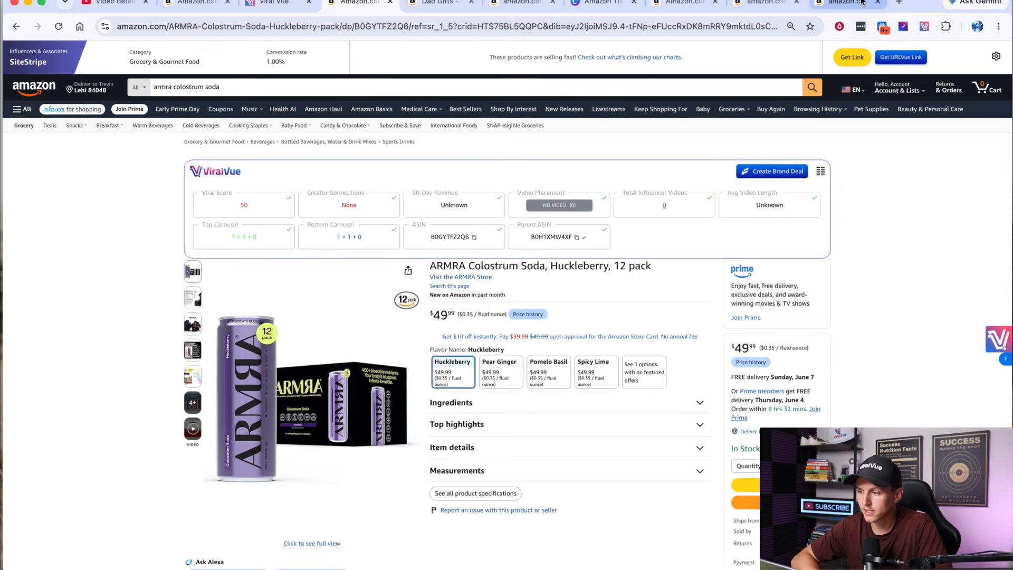
click(844, 3)
click(466, 249)
text(B0GYTFZ2Q6 B0H1XMW4XF)
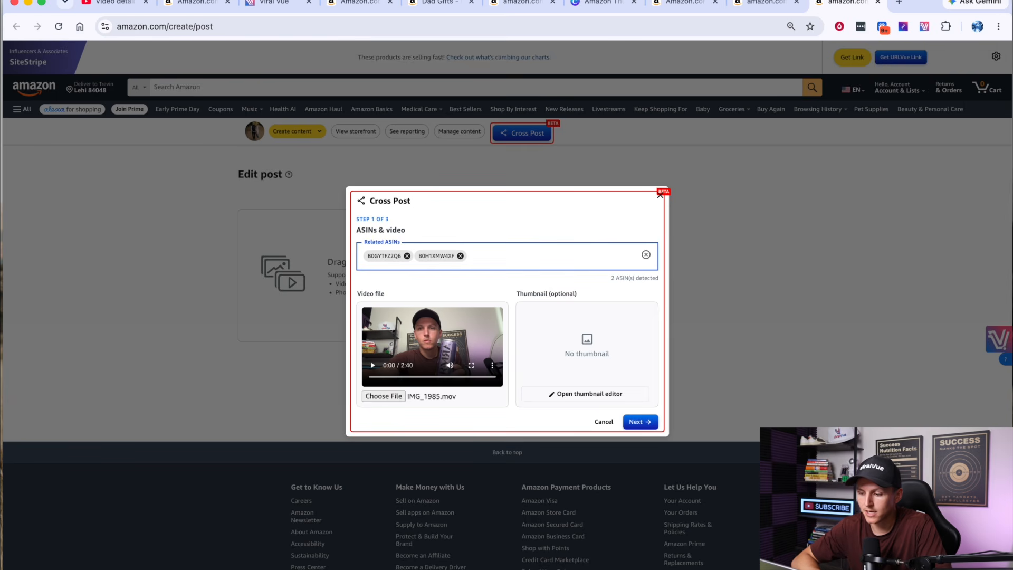
Step: Create a thumbnail for the cross post from the uploaded video's frame at about 0:04
click(577, 395)
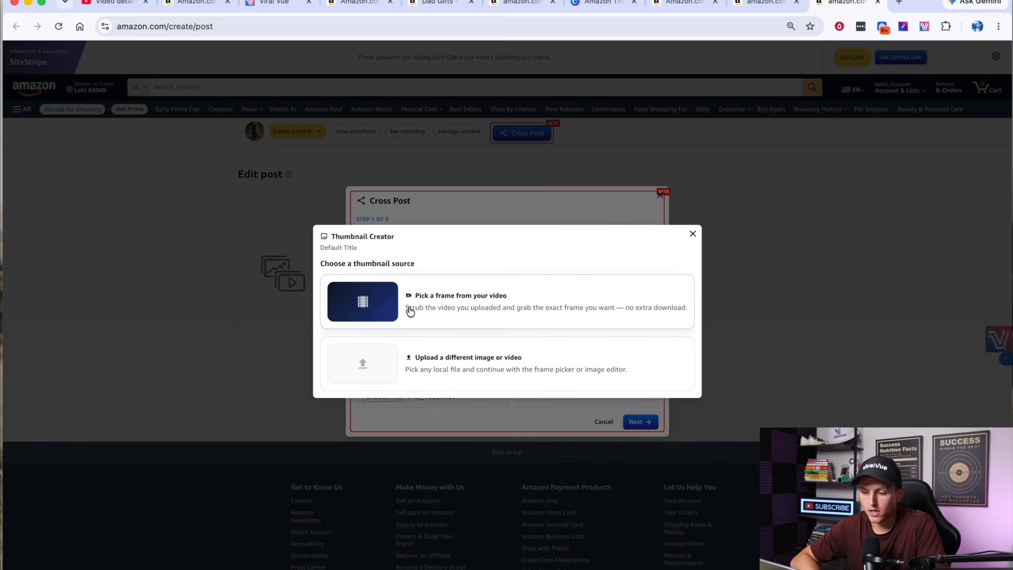
click(441, 302)
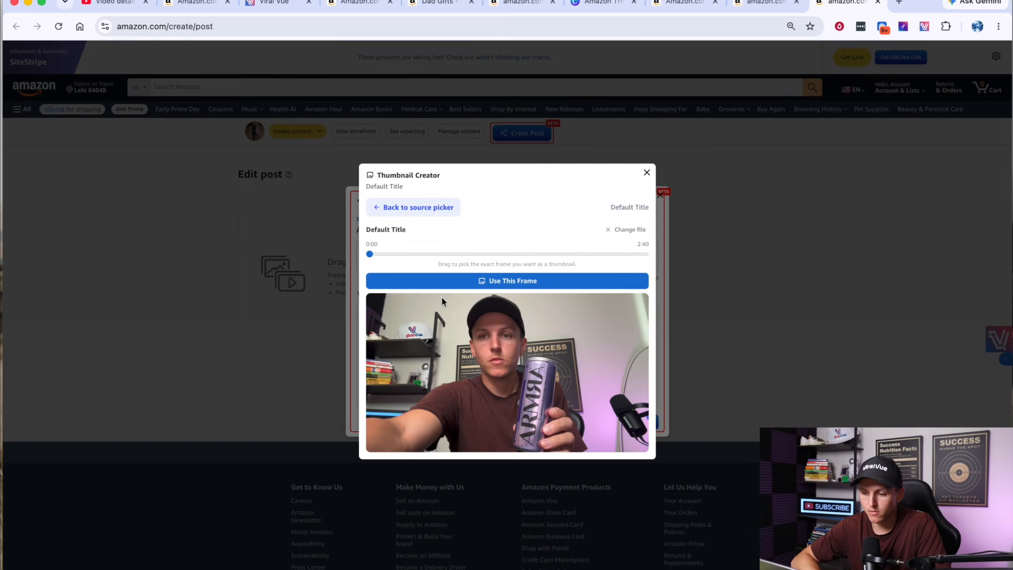
drag(370, 255, 377, 258)
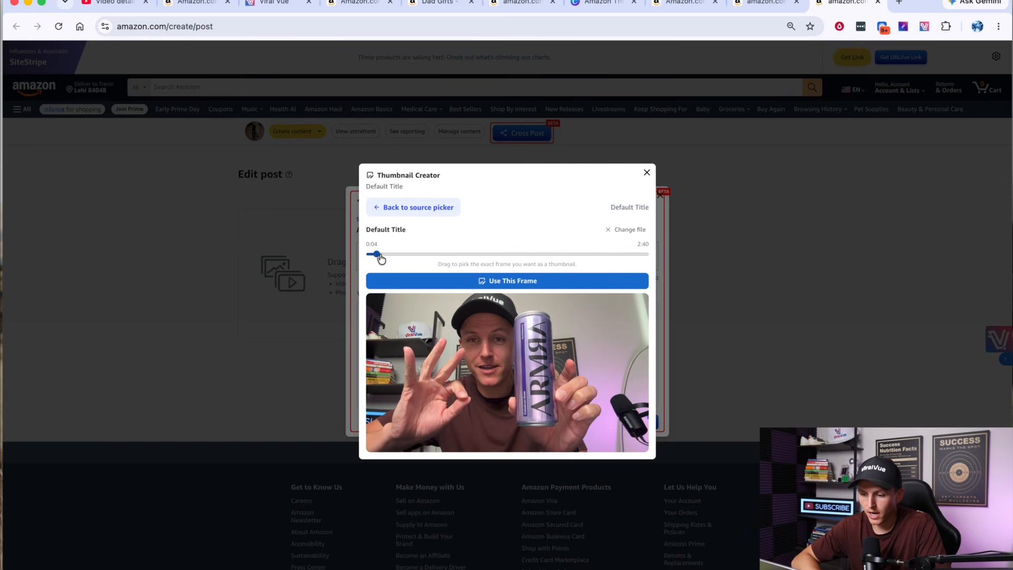
click(504, 285)
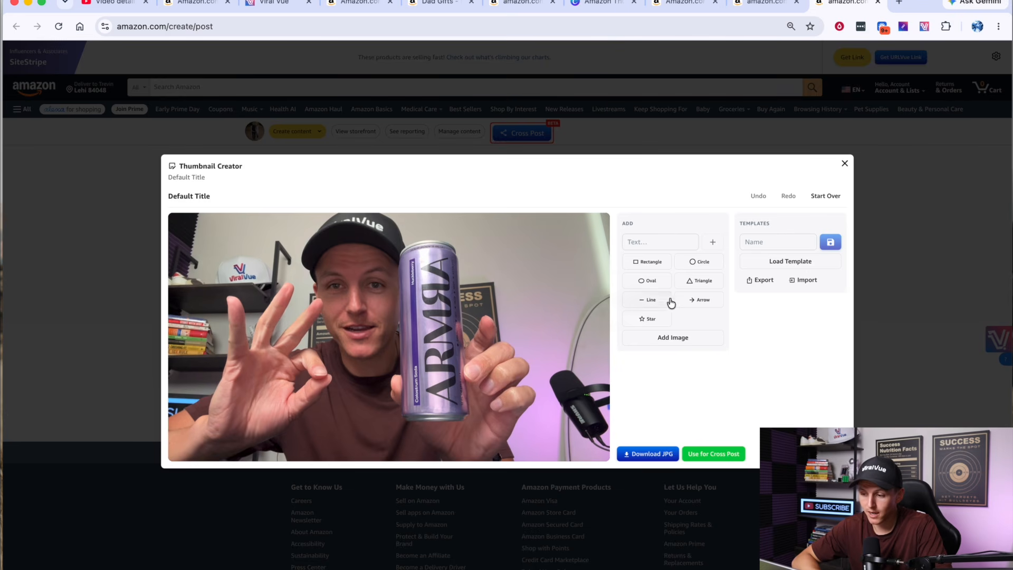
Step: Load the goodbad template, place BAD in the image's upper-right corner and point the red arrow at the can from the right
click(787, 262)
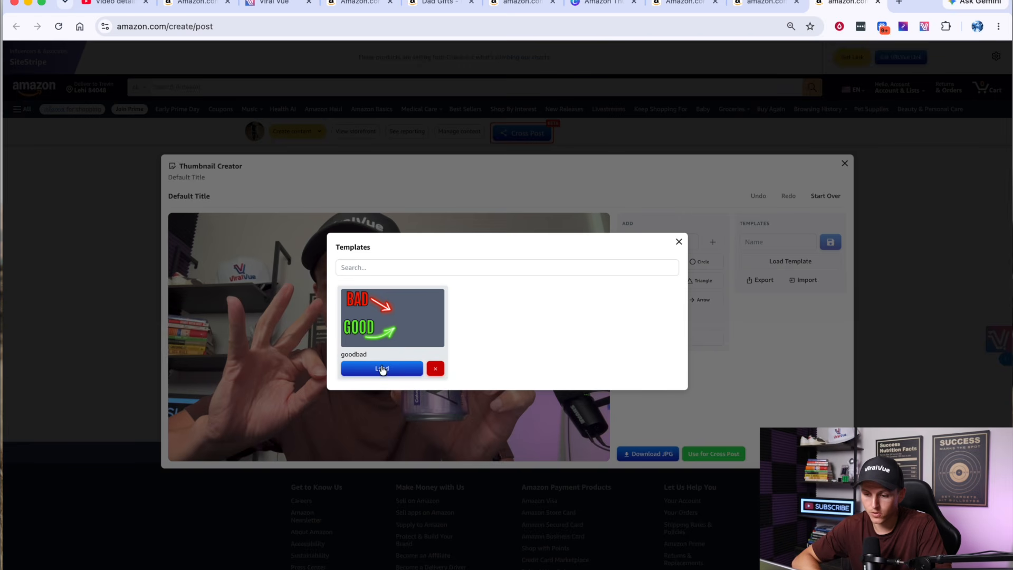
click(383, 371)
drag(237, 256, 525, 252)
drag(364, 275, 436, 315)
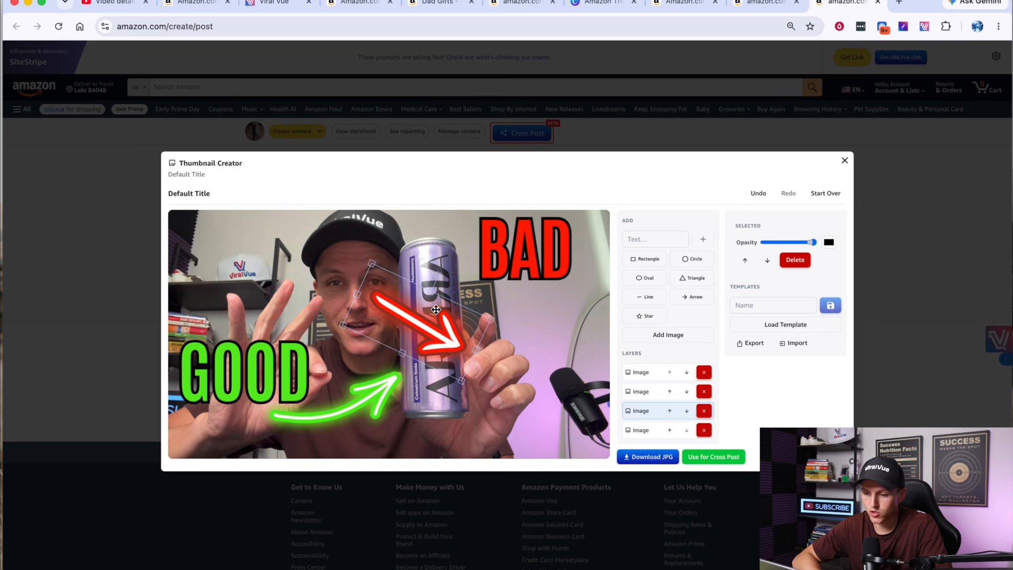
drag(440, 274, 436, 401)
drag(391, 333, 502, 327)
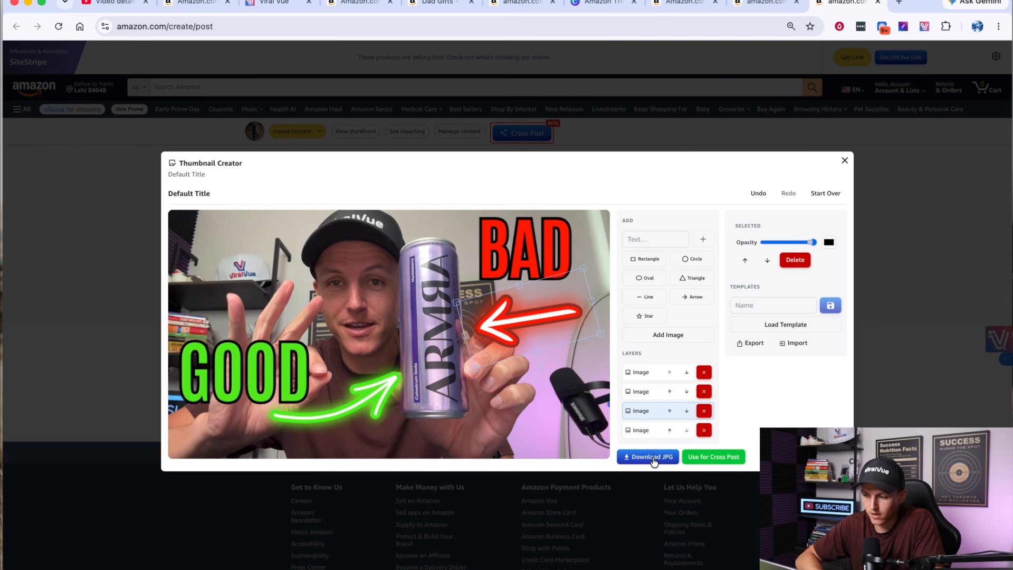
Step: Start the thumbnail over and use the uploaded video's frame at about 0:03 as its background
click(826, 193)
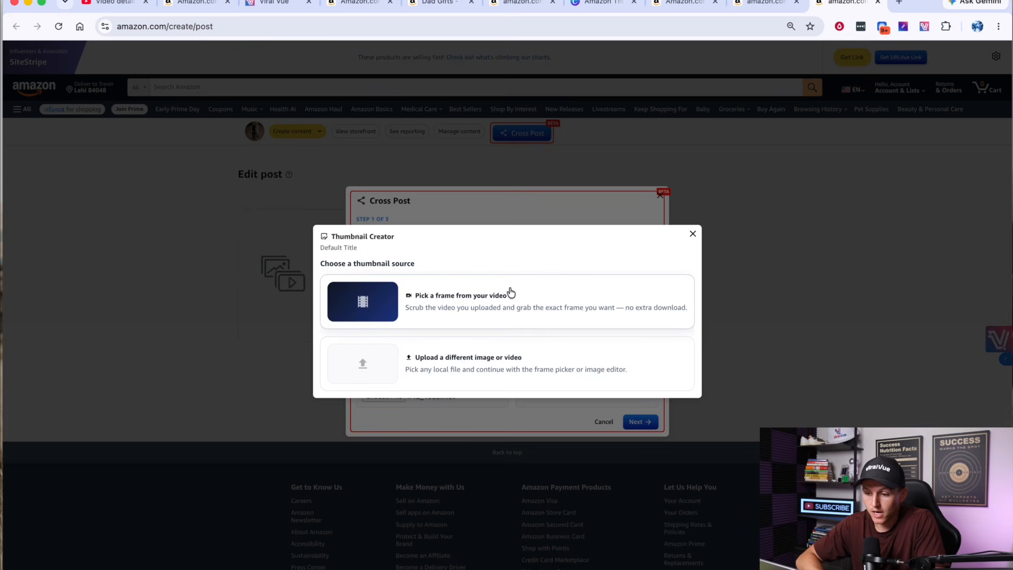
click(446, 303)
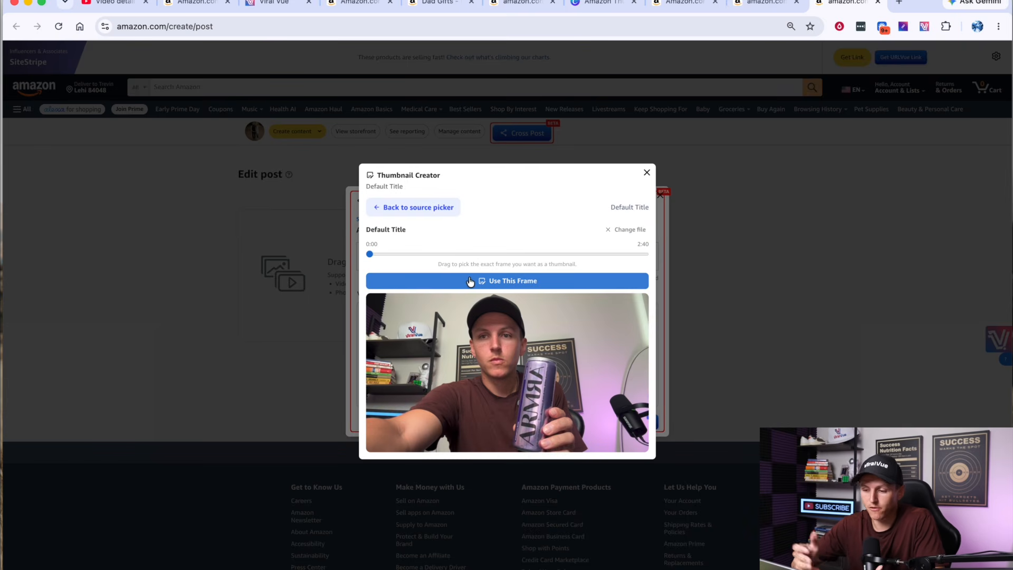
drag(369, 254, 375, 254)
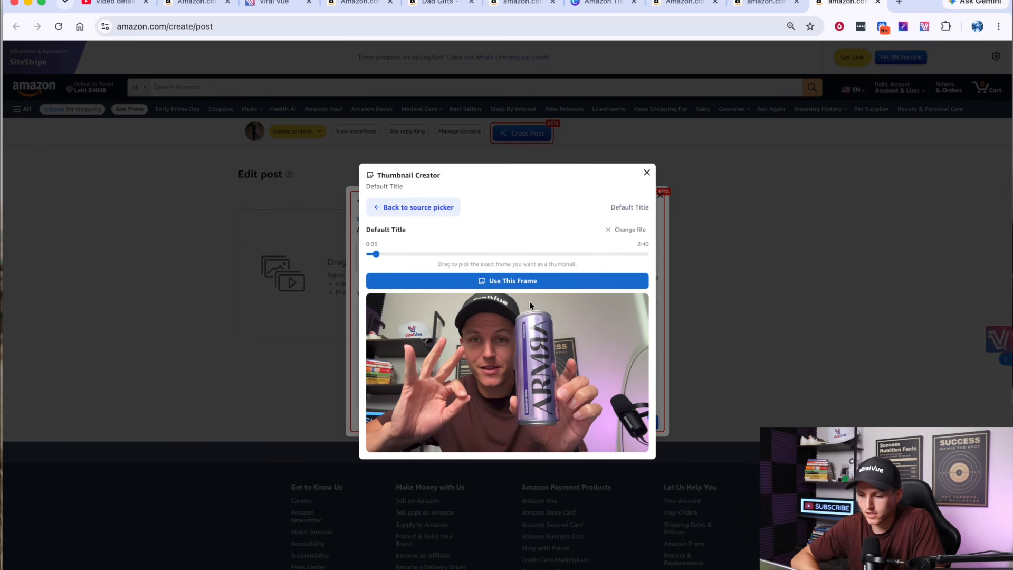
click(530, 284)
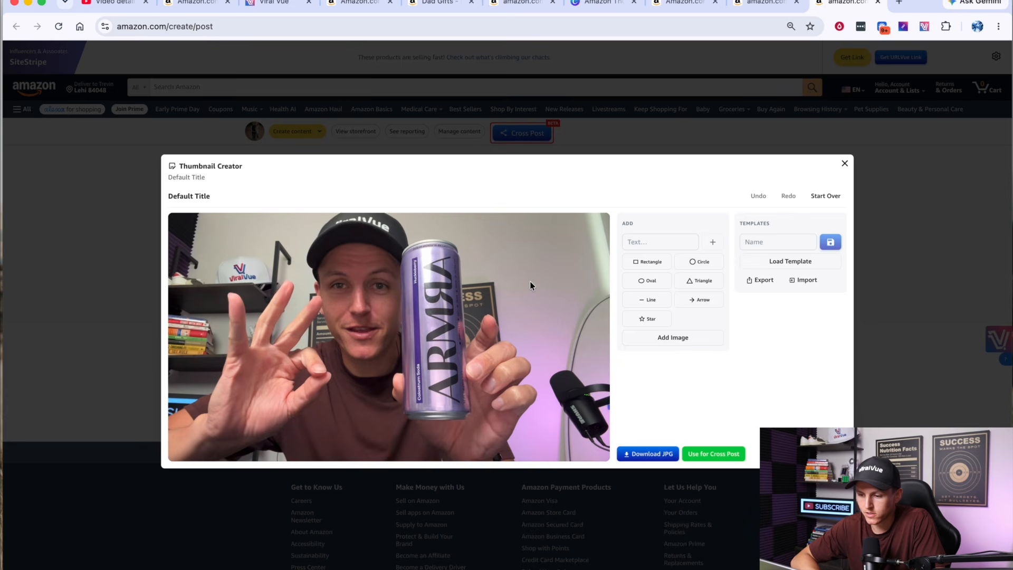
Step: Add the text WARNING!! to the thumbnail, enlarge it to about half the image width and place it in the upper-left corner
click(640, 241)
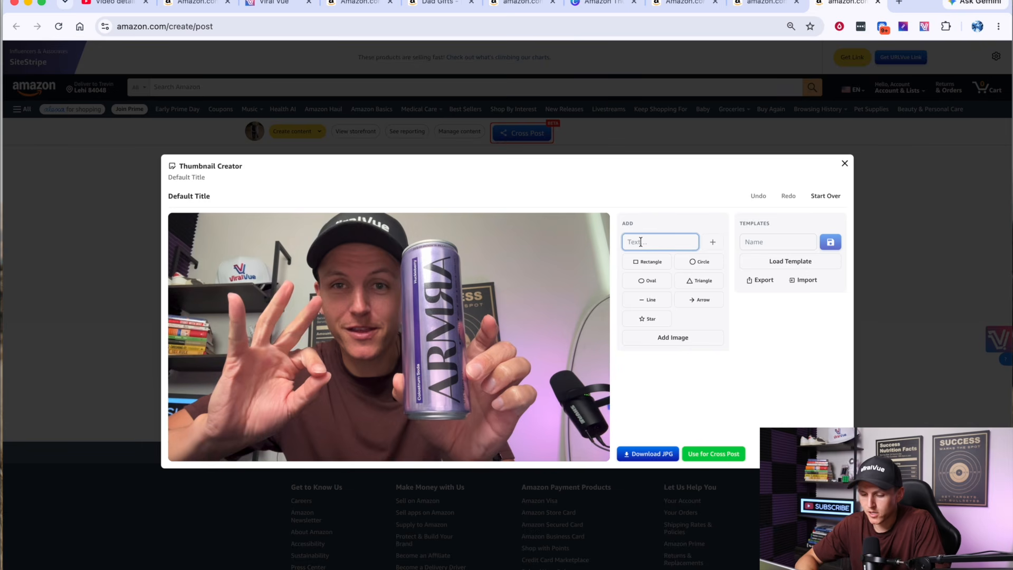
text(WARNING!!)
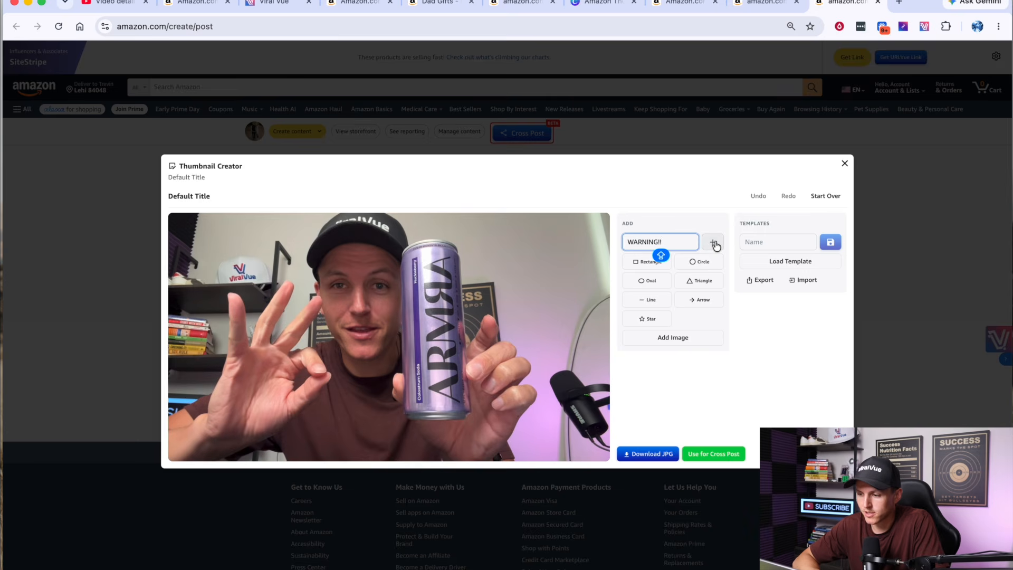
click(713, 244)
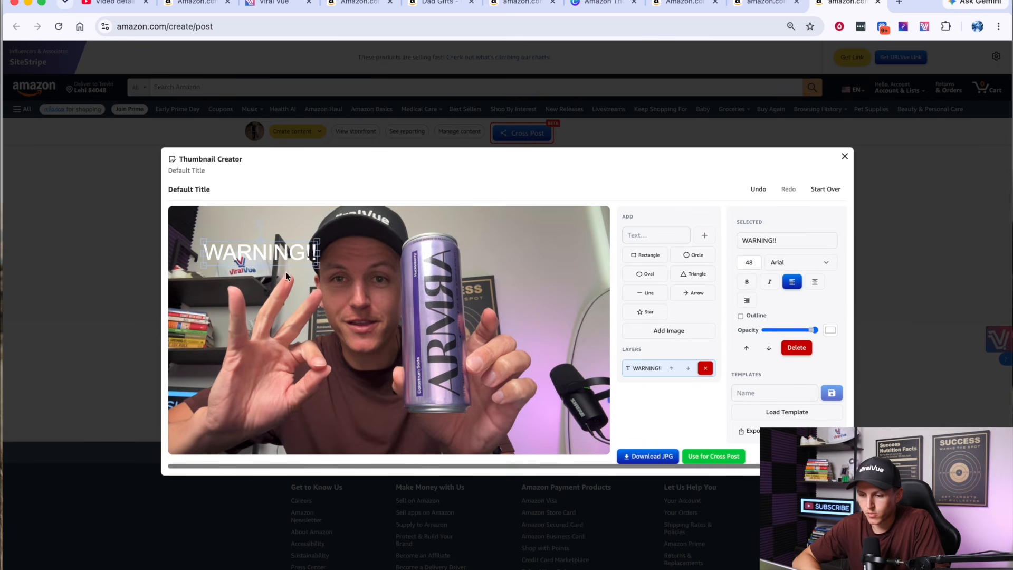
drag(312, 263, 434, 289)
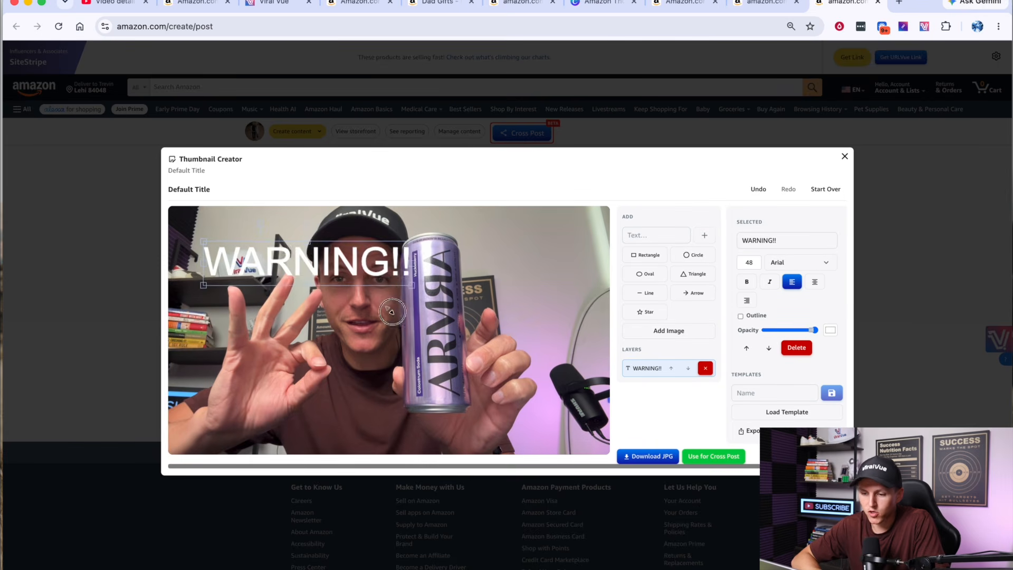
drag(354, 259, 324, 235)
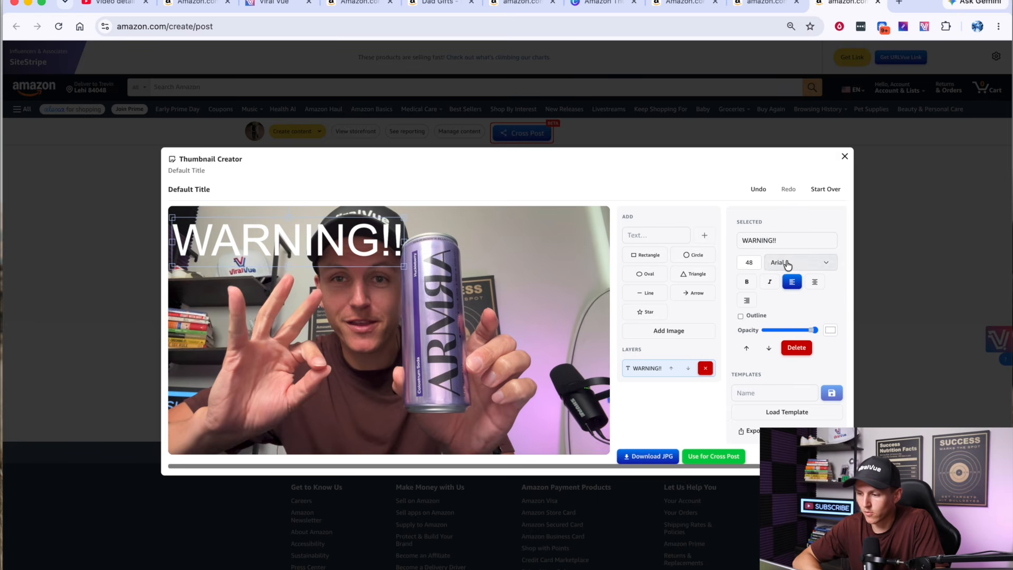
Step: Style the WARNING!! text in Impact with a black outline of width 10 and move it to the image's lower-left corner
click(791, 267)
click(791, 299)
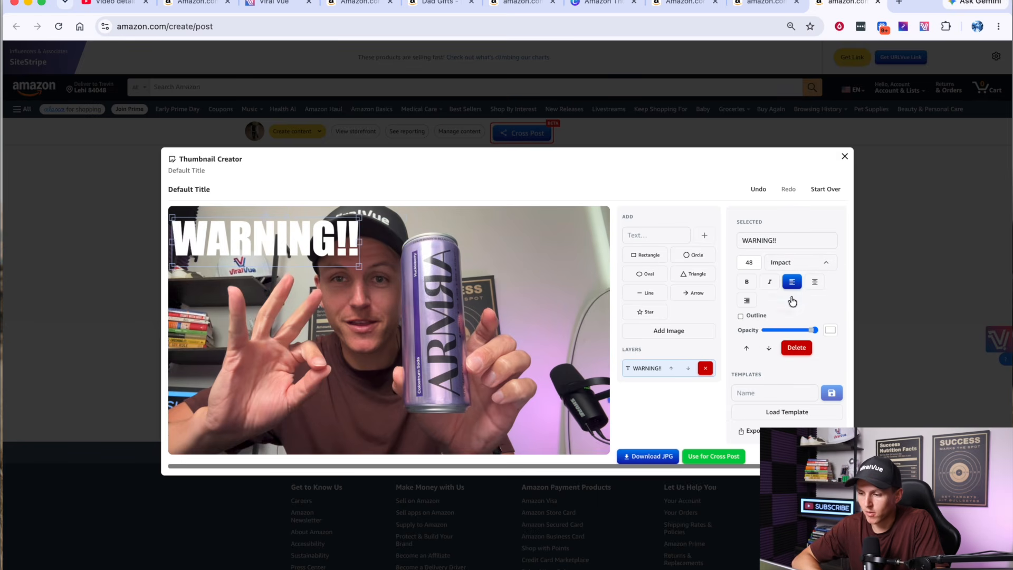
click(741, 317)
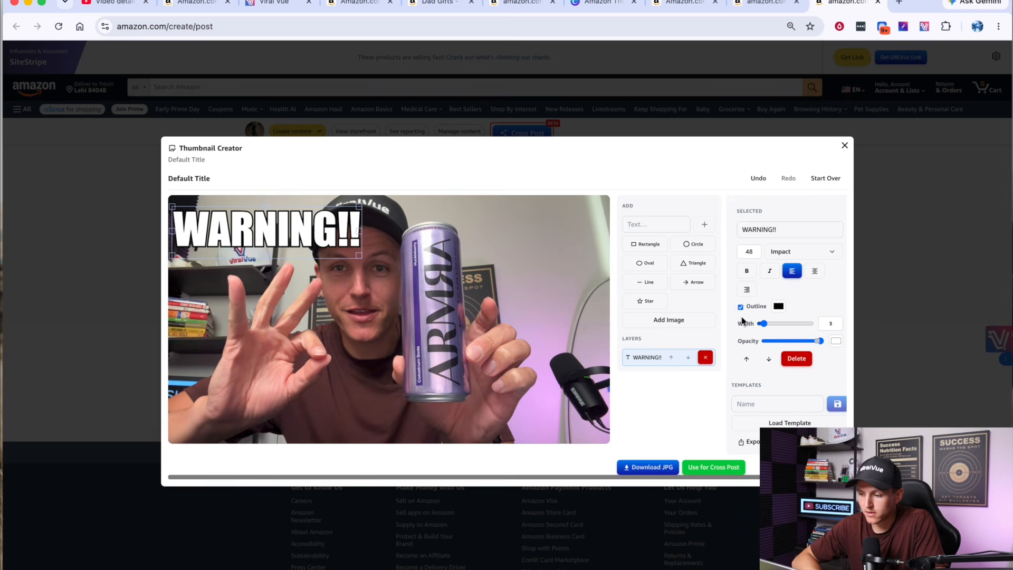
click(779, 306)
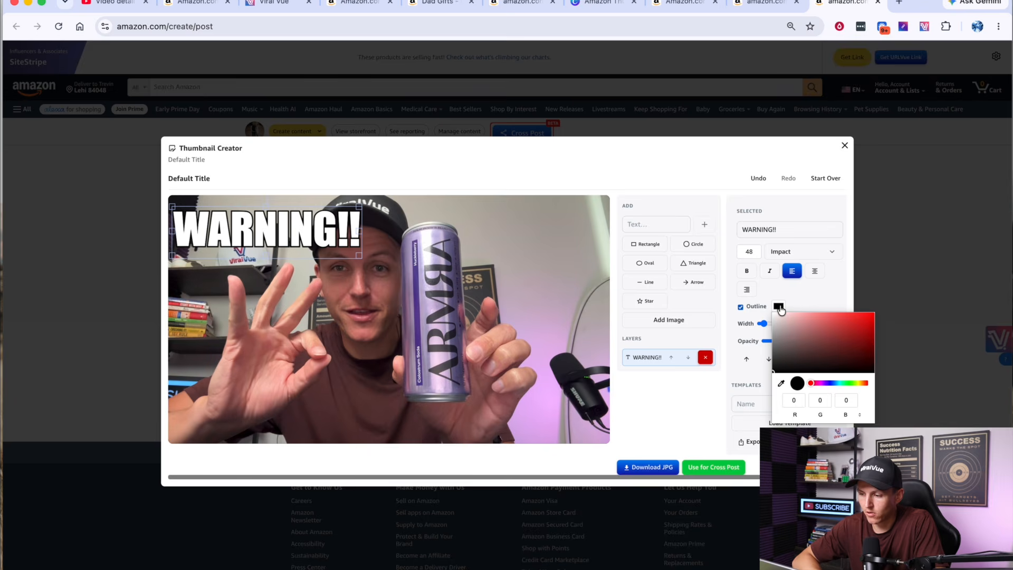
click(814, 299)
drag(762, 324, 773, 325)
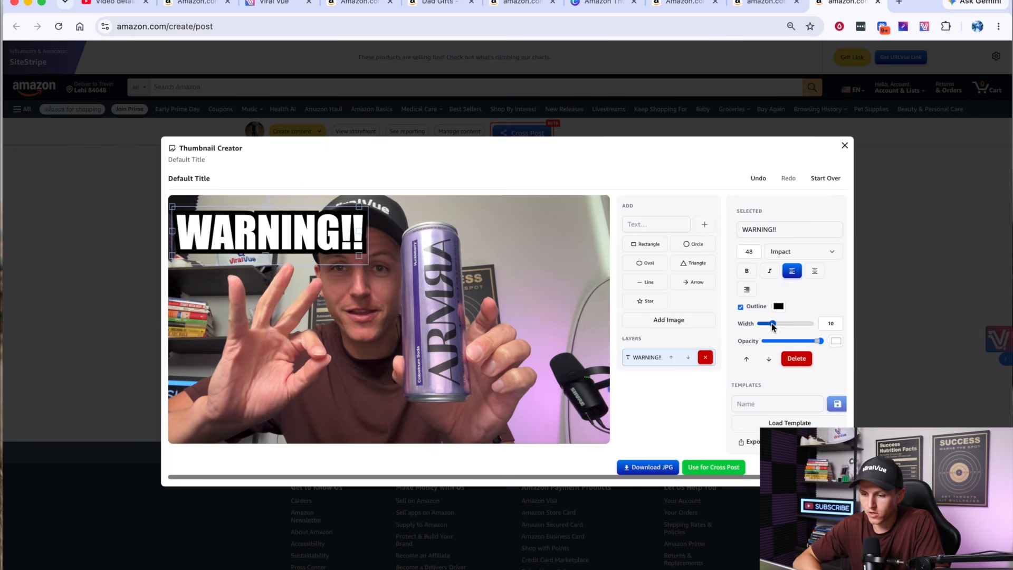
drag(324, 233, 294, 401)
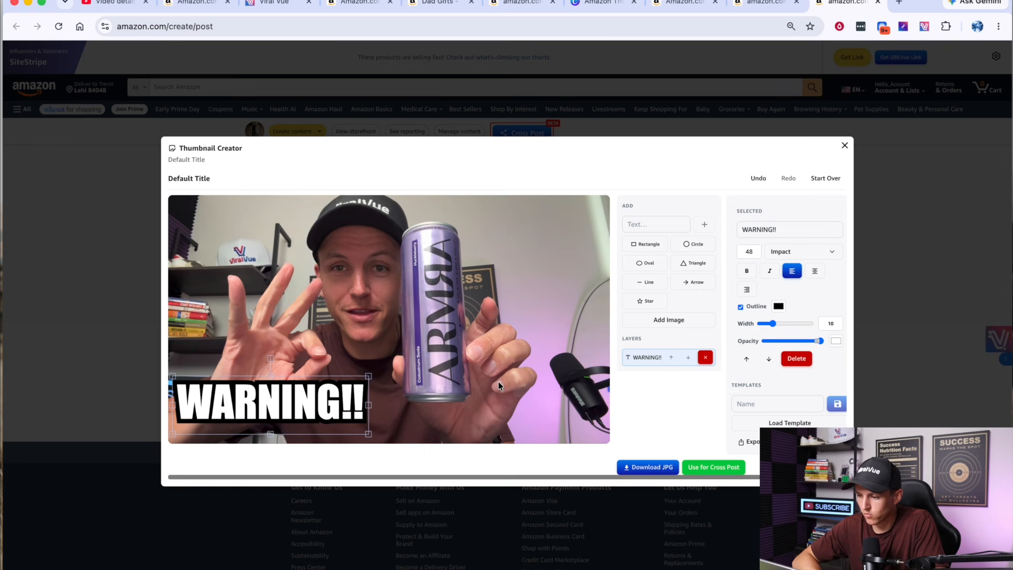
Step: Try pure red as the WARNING!! text's fill colour and return it to white
click(835, 341)
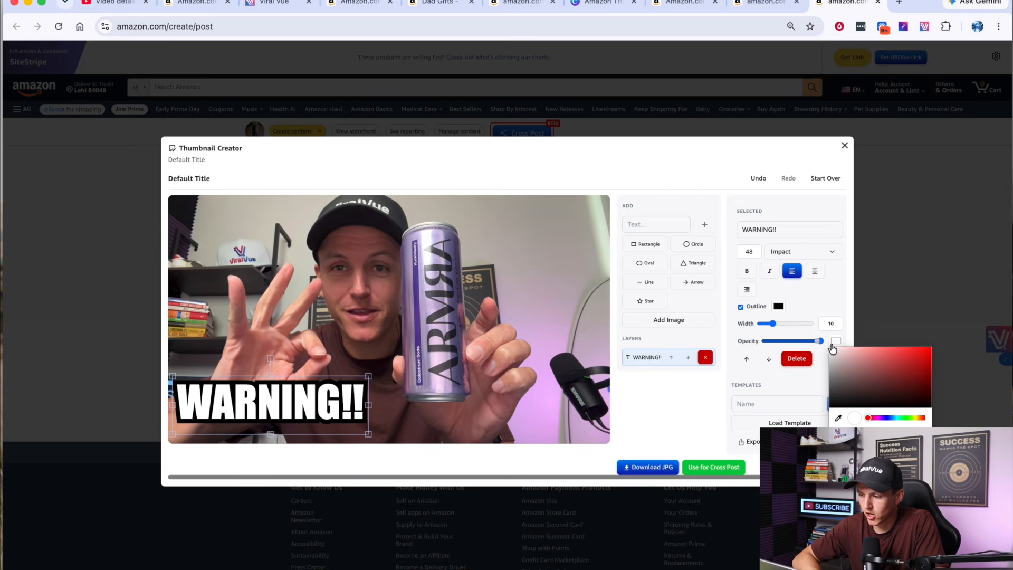
drag(912, 350, 932, 344)
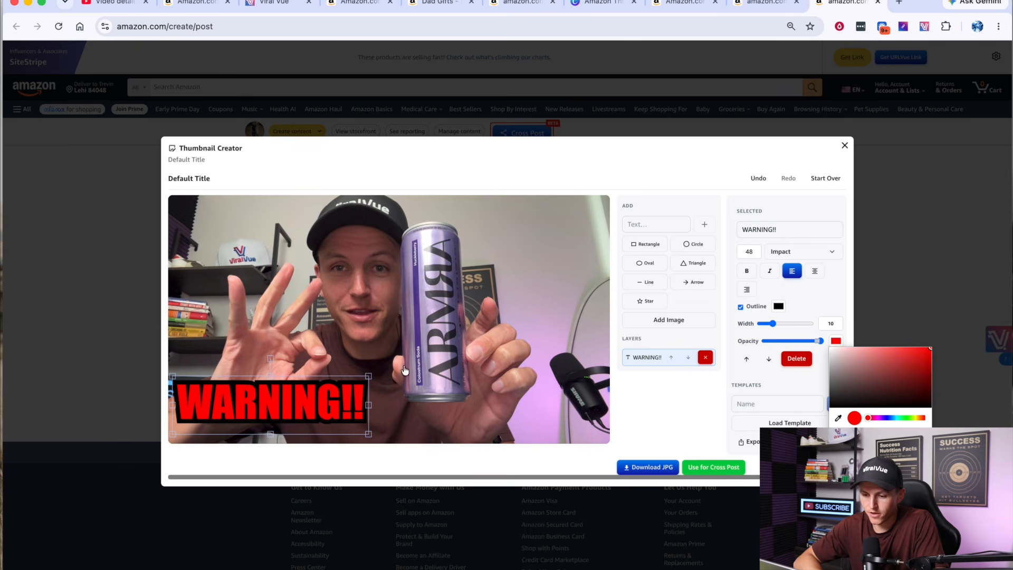
mouse_move(931, 347)
mouse_down()
mouse_move(799, 341)
mouse_move(797, 349)
mouse_up()
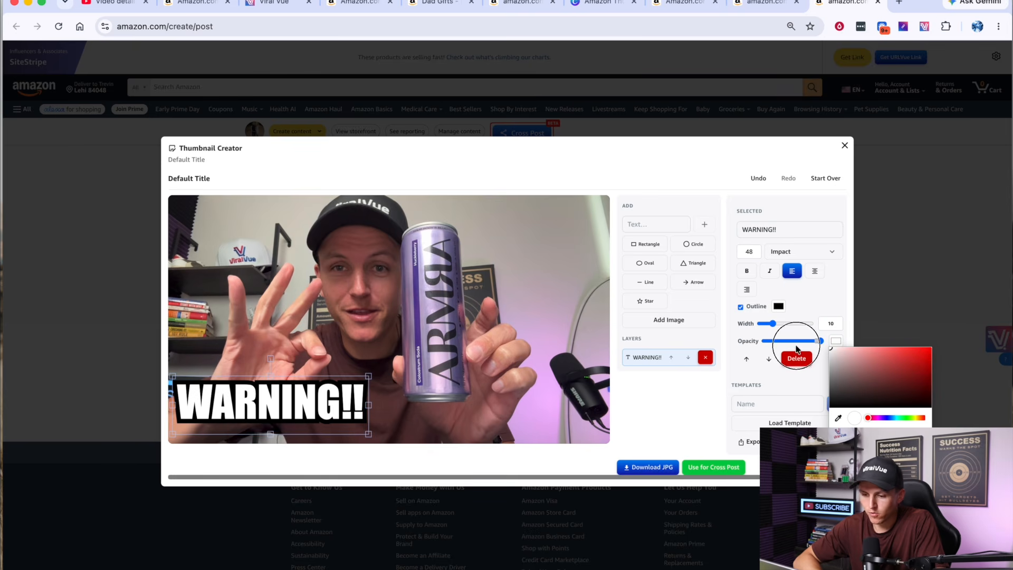
click(805, 211)
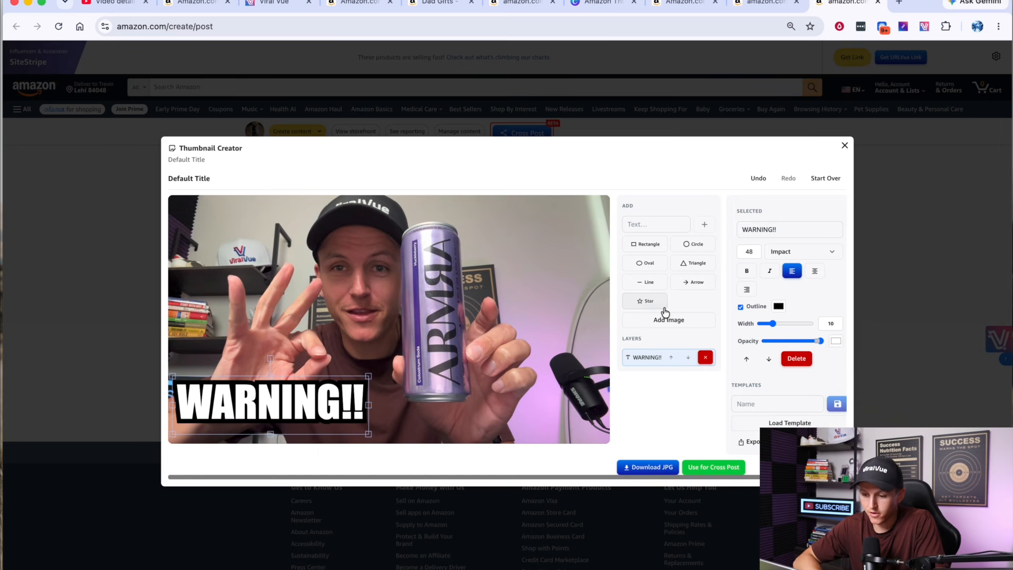
Step: Add an arrow shape, enlarge it and place it in the image's upper-right area, pointing down-left at the can
click(697, 283)
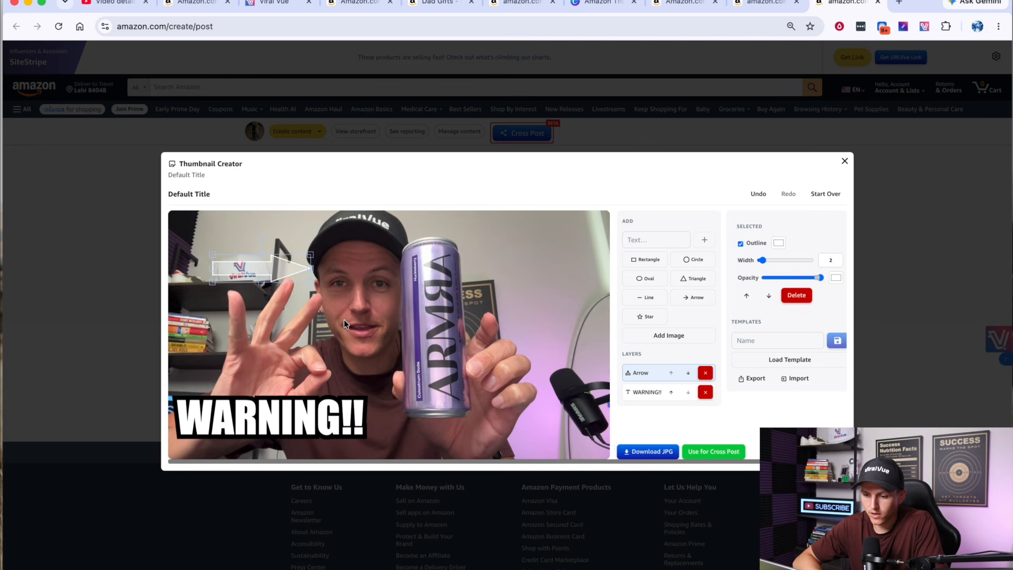
drag(311, 280, 409, 285)
drag(382, 252, 510, 286)
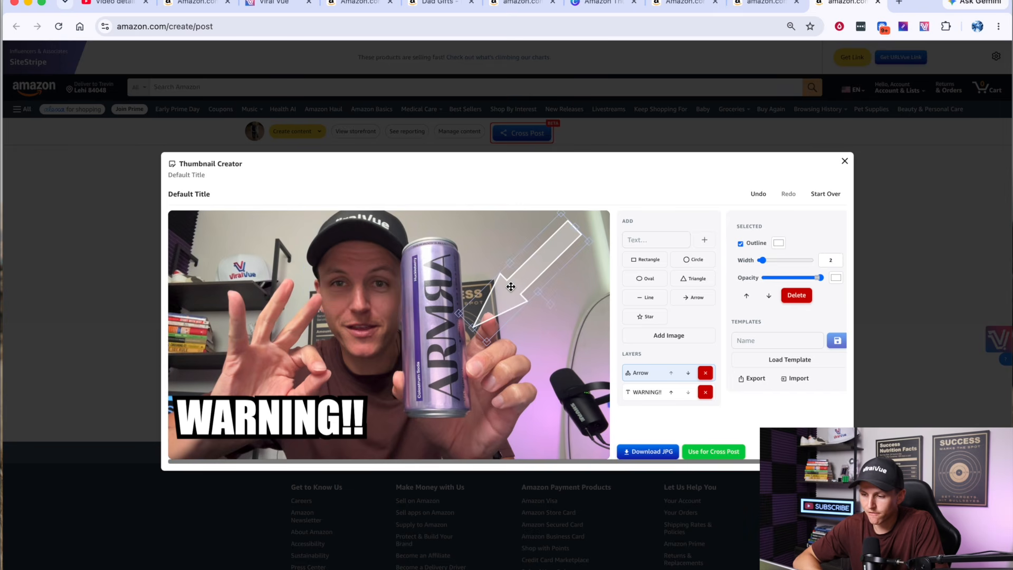
Step: Give the arrow a black outline with a width of 5
drag(762, 260, 772, 318)
click(776, 244)
click(805, 225)
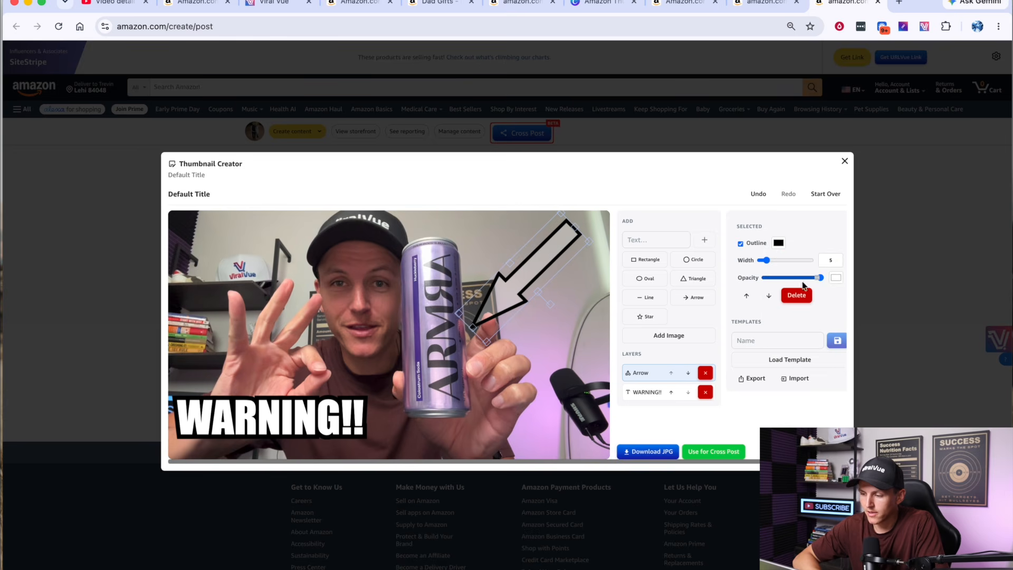
Step: Fill the arrow with solid white and deselect it
click(835, 278)
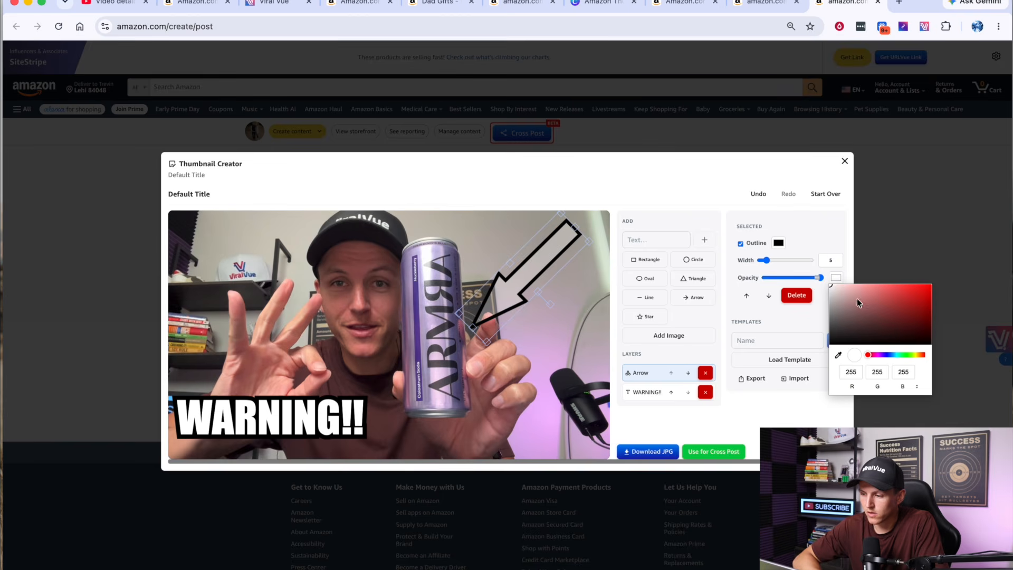
click(887, 303)
drag(888, 305, 816, 237)
click(817, 230)
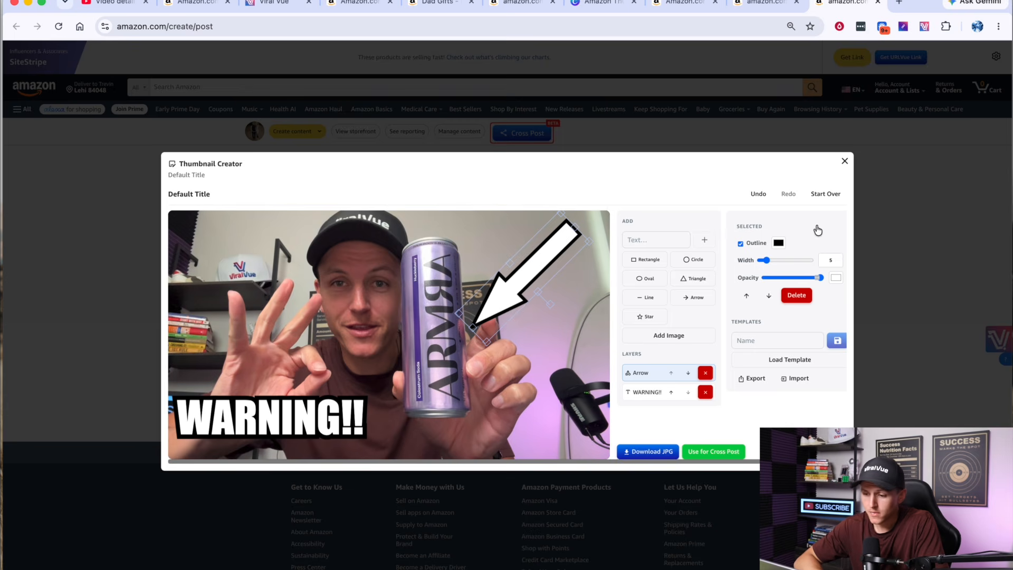
click(561, 315)
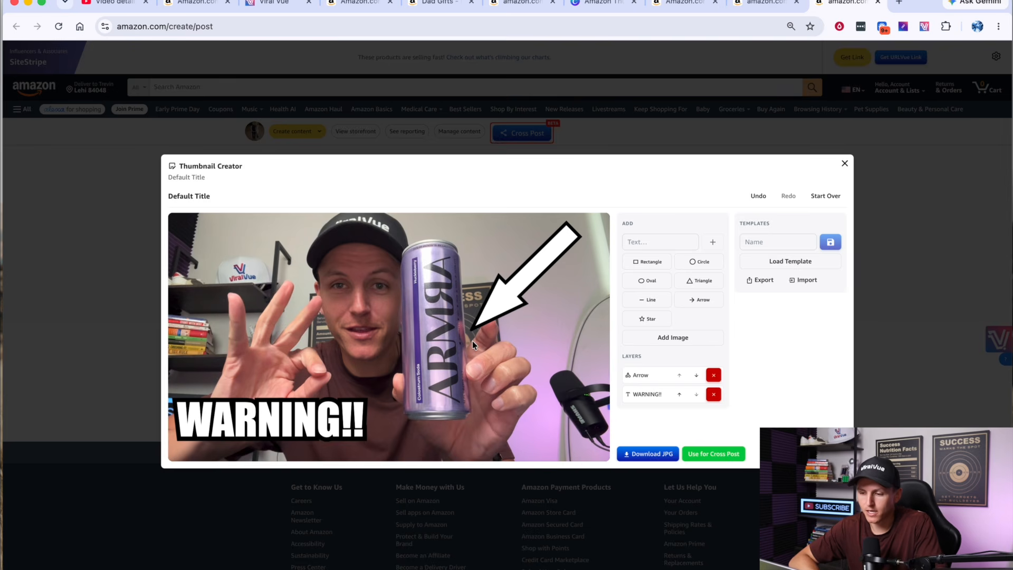
Step: Nudge the arrow slightly to the right so its tip sits just off the can, and deselect it
click(500, 299)
drag(500, 299, 507, 301)
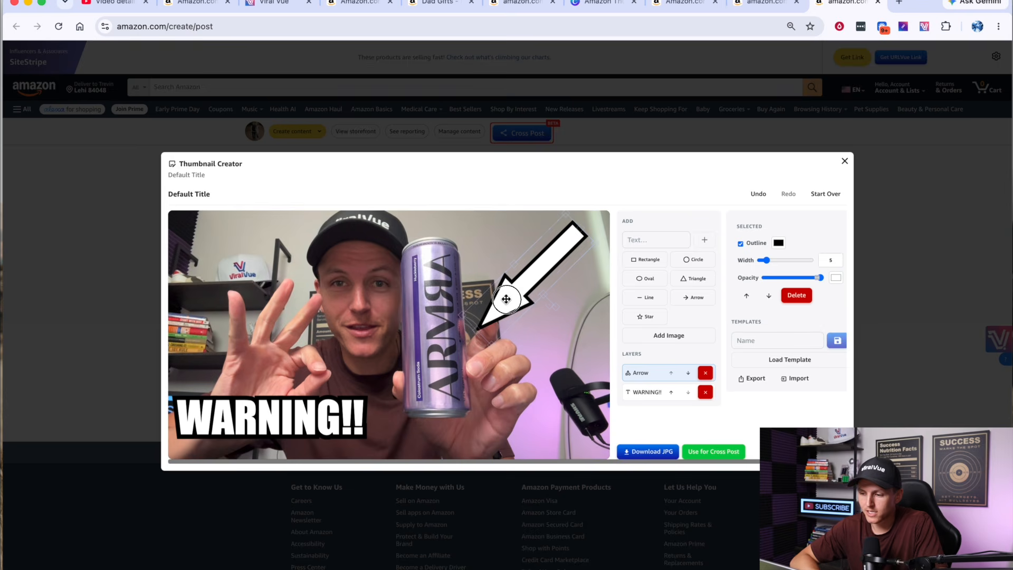
click(524, 359)
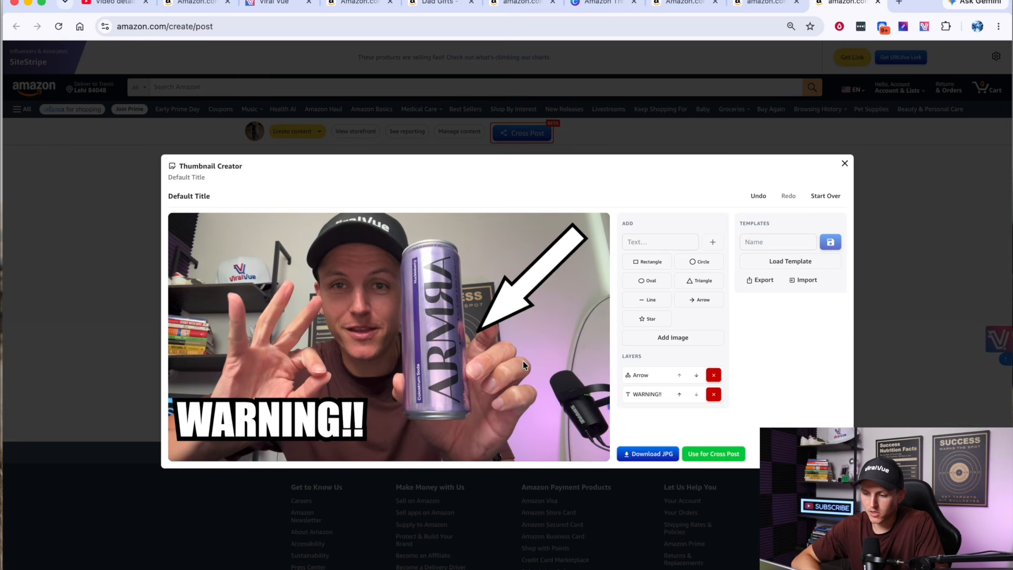
Step: Save the thumbnail layout as a template named WARNING and check it among the saved templates
click(769, 240)
text(WARNING)
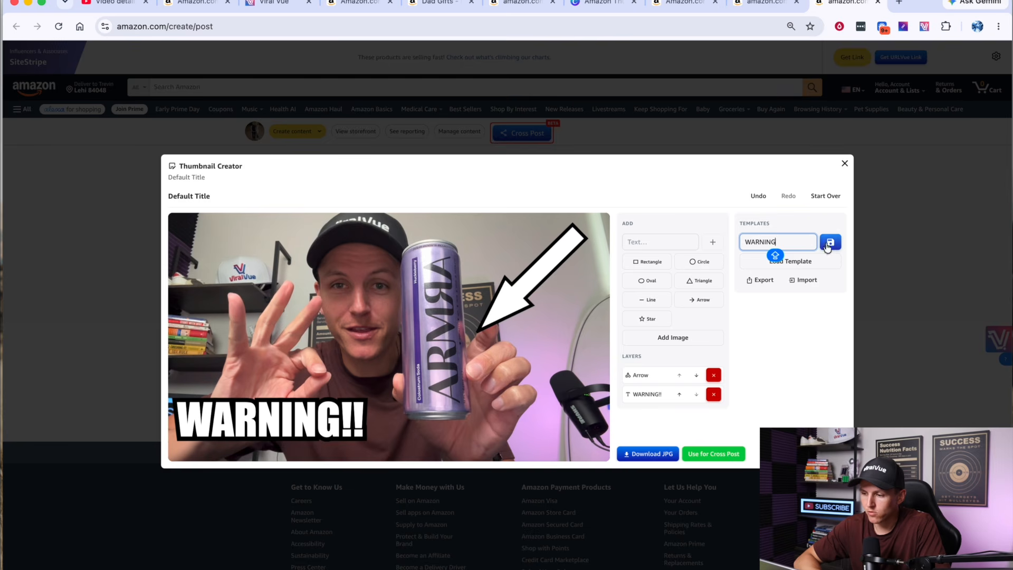
click(830, 243)
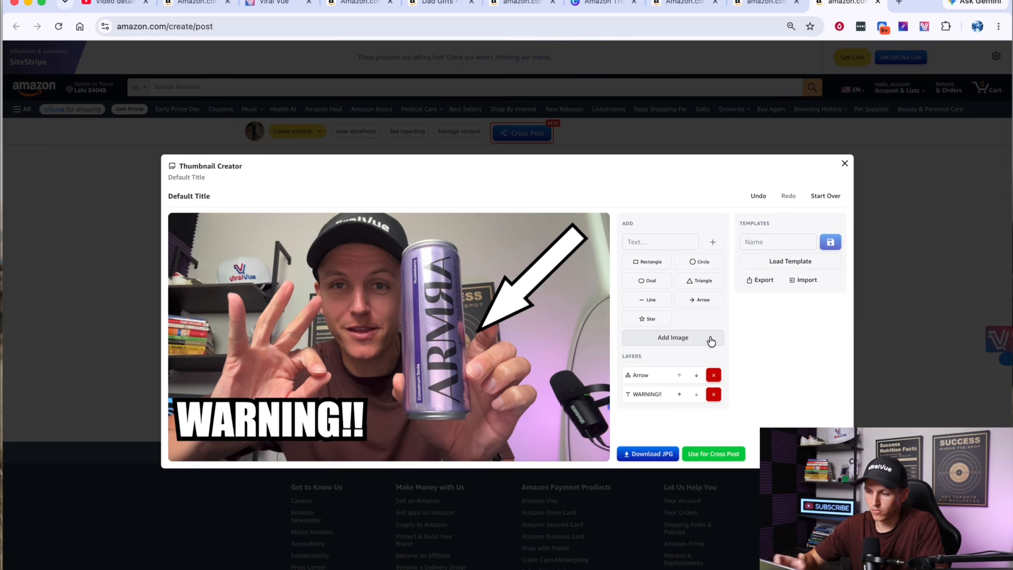
click(779, 257)
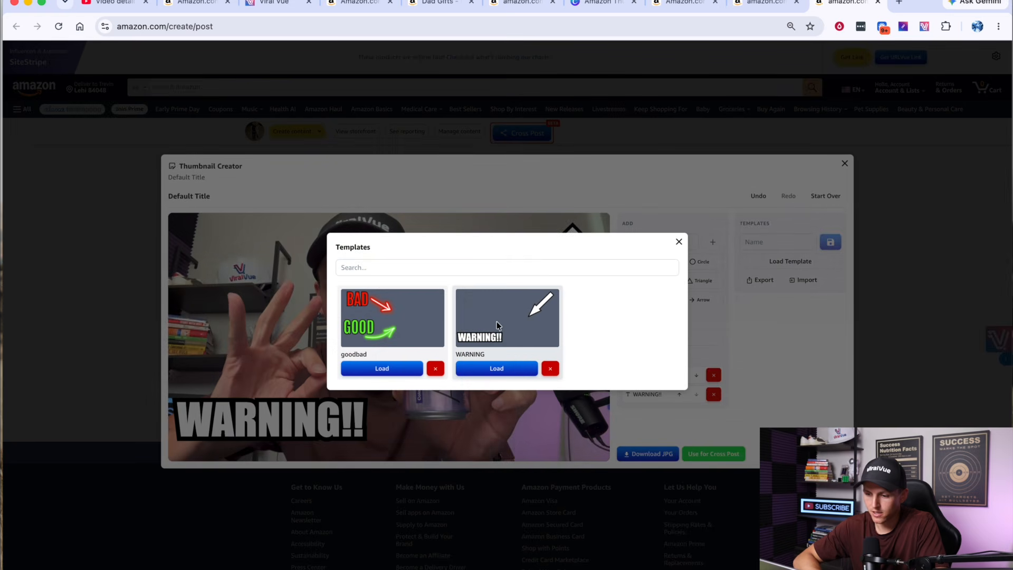
click(679, 241)
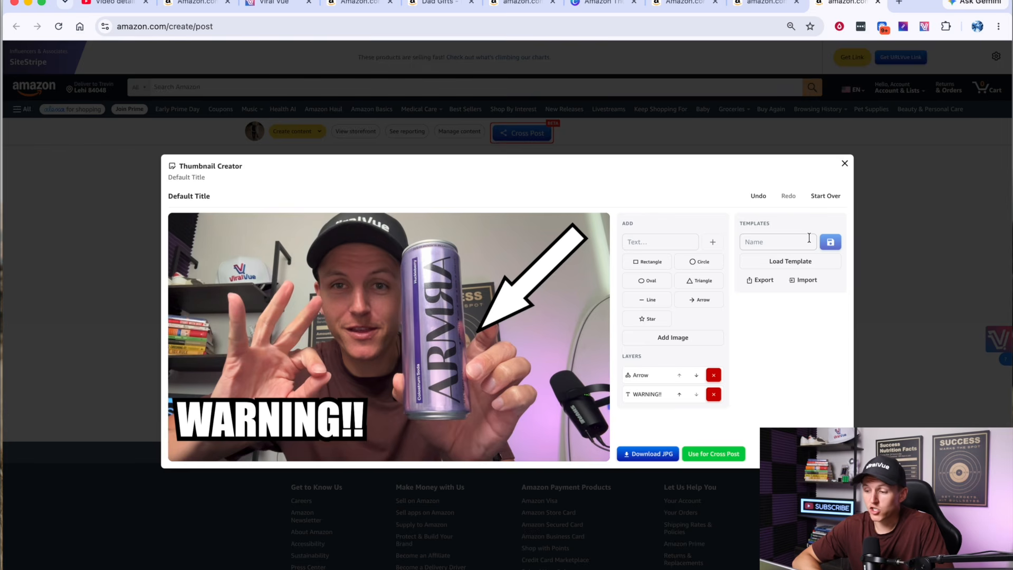
Step: Start the thumbnail over and use a frame from the first seconds of the uploaded video as its background
click(822, 197)
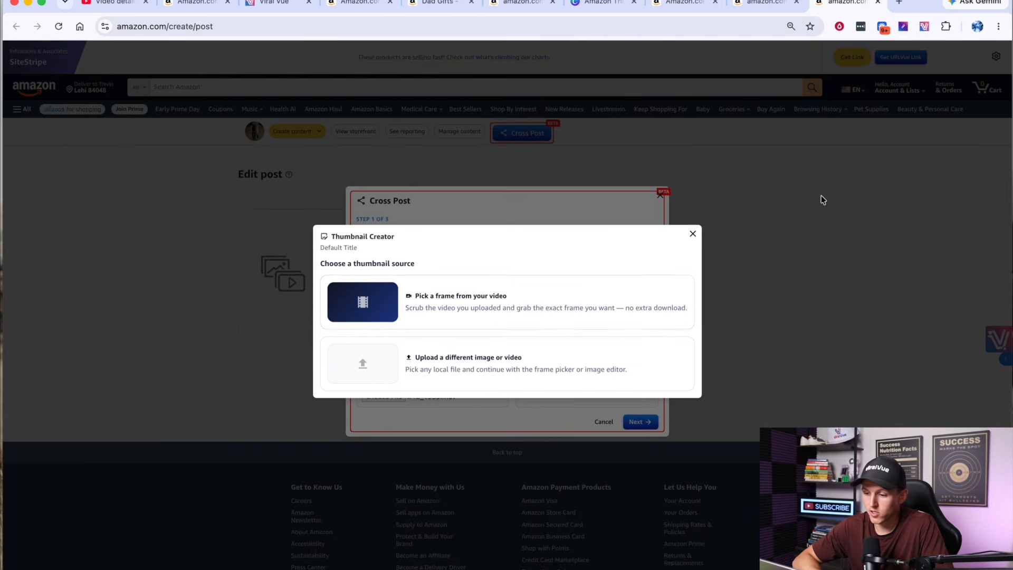
click(501, 292)
drag(369, 254, 372, 258)
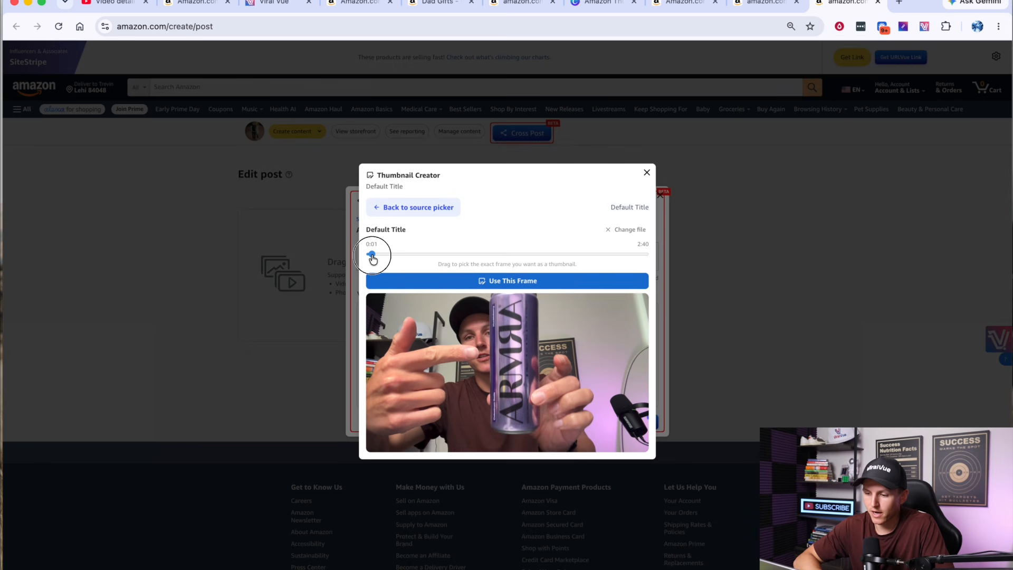
drag(372, 259, 378, 254)
click(534, 287)
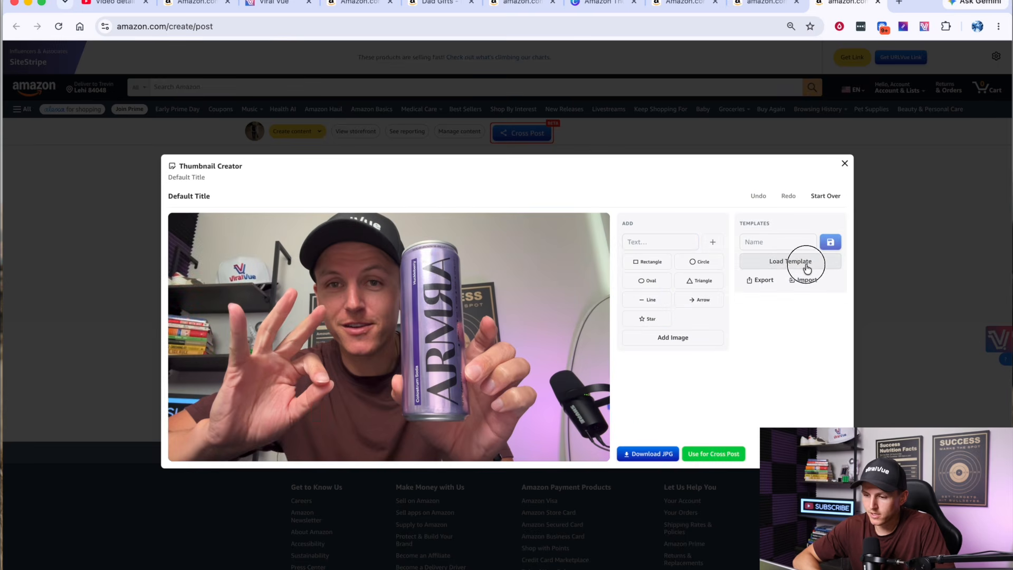
Step: Load the WARNING template onto the new frame and use the thumbnail for the cross post
click(805, 262)
click(411, 368)
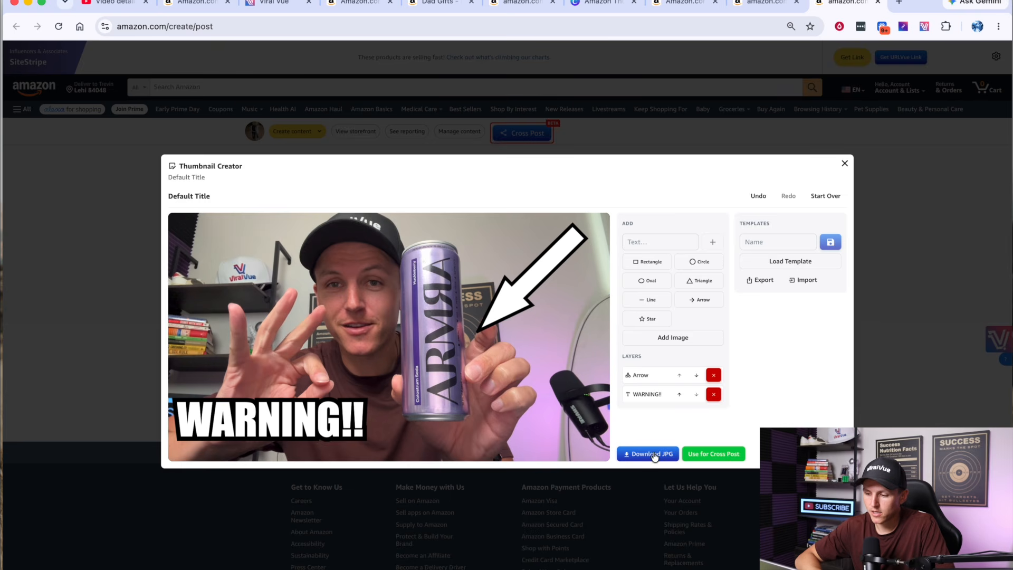
click(720, 454)
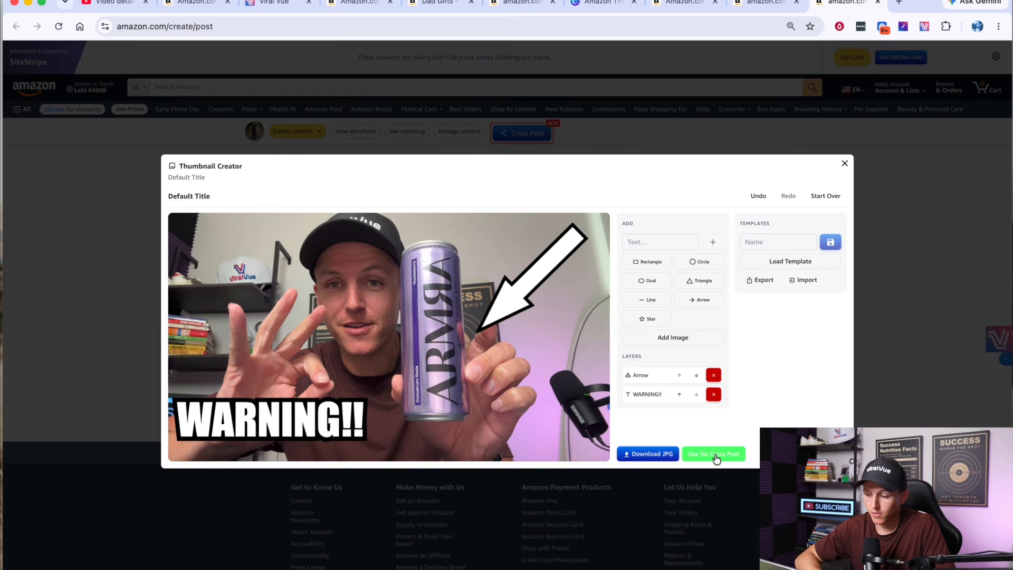
click(722, 456)
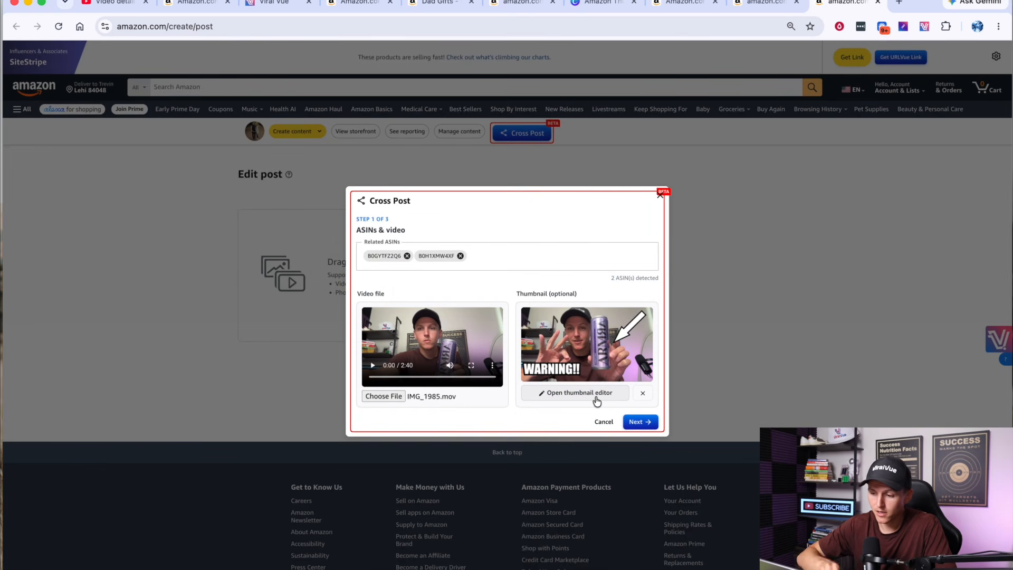
Step: Proceed with the cross post and select all destinations: Amazon US, Amazon CA, Amazon UK, YouTube and Pinterest
click(635, 422)
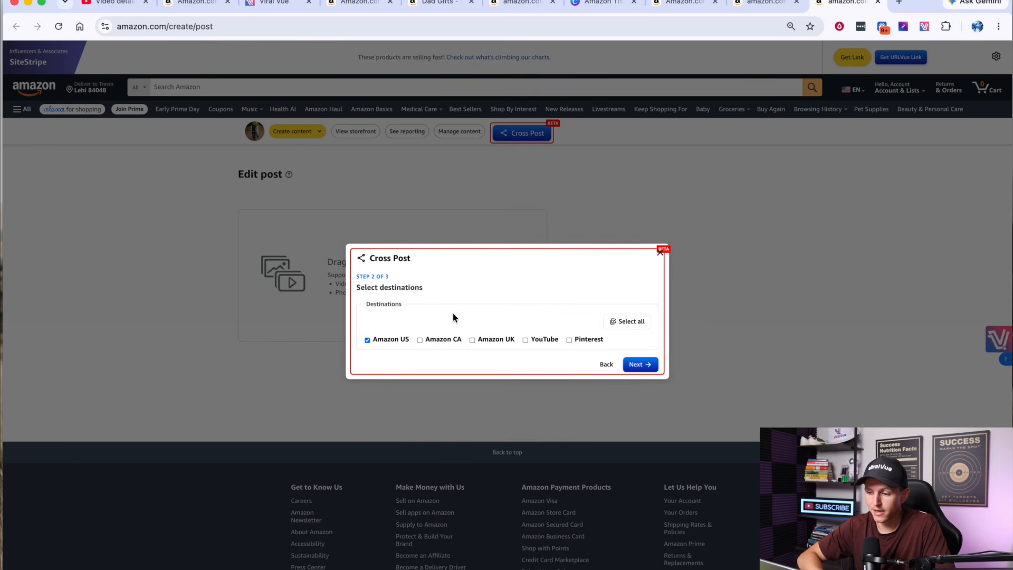
click(621, 323)
click(641, 364)
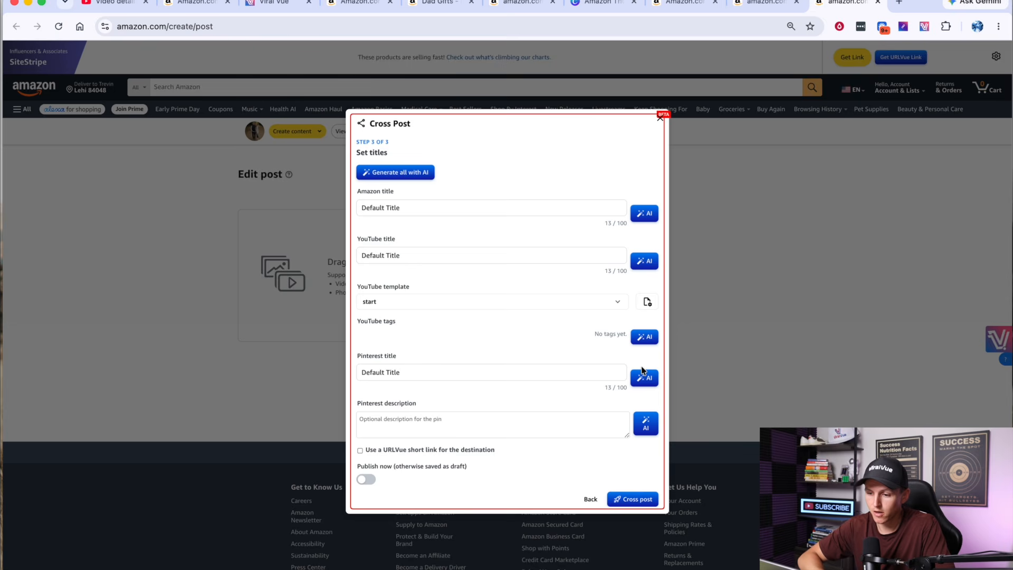
Step: Generate all titles, tags and the description with AI and submit the cross post as drafts
click(422, 172)
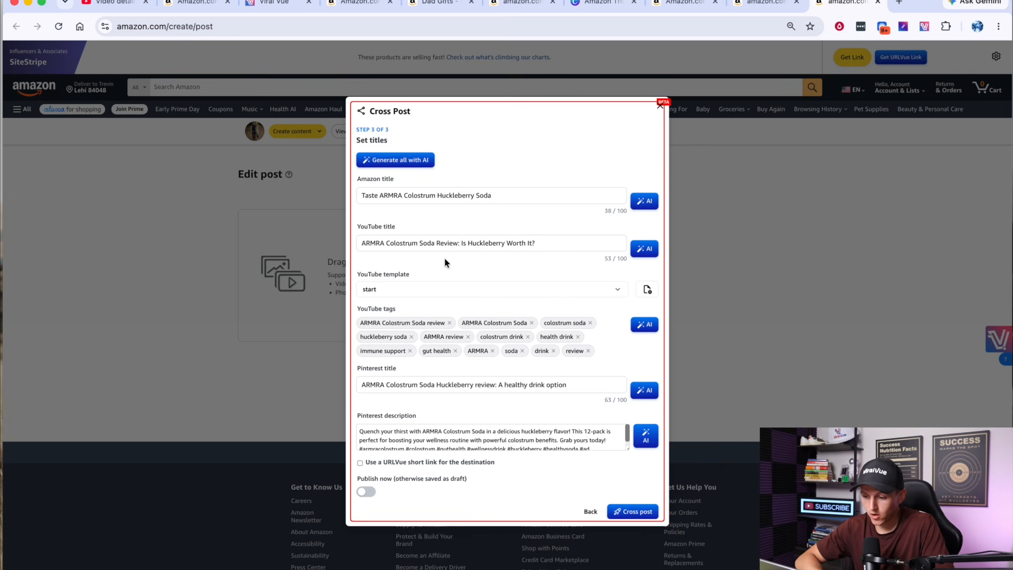
click(632, 511)
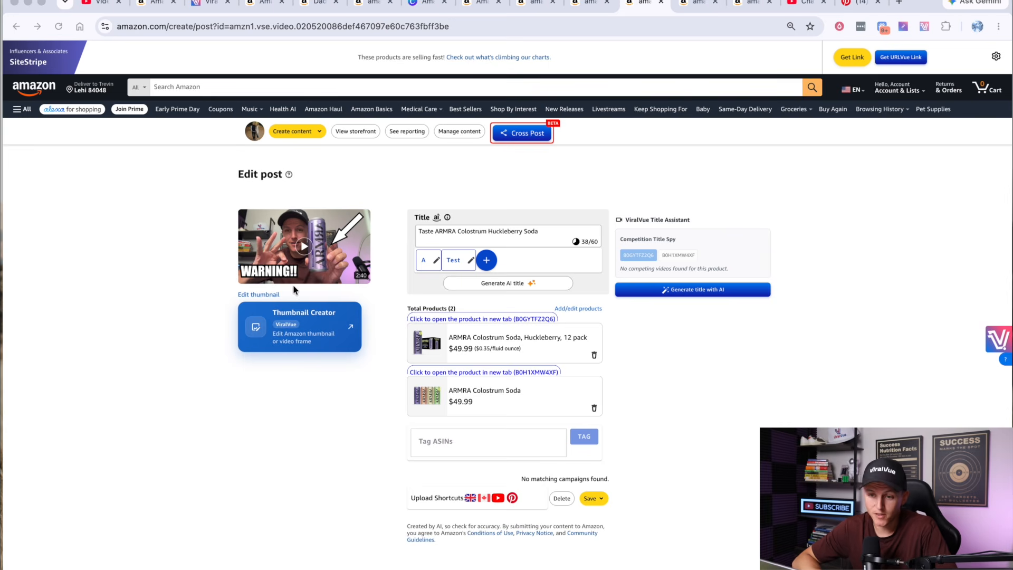
Step: Review the Amazon CA, Amazon UK, YouTube and Pinterest drafts, dismissing Pinterest's product tagging, and return to the Amazon US draft
click(688, 5)
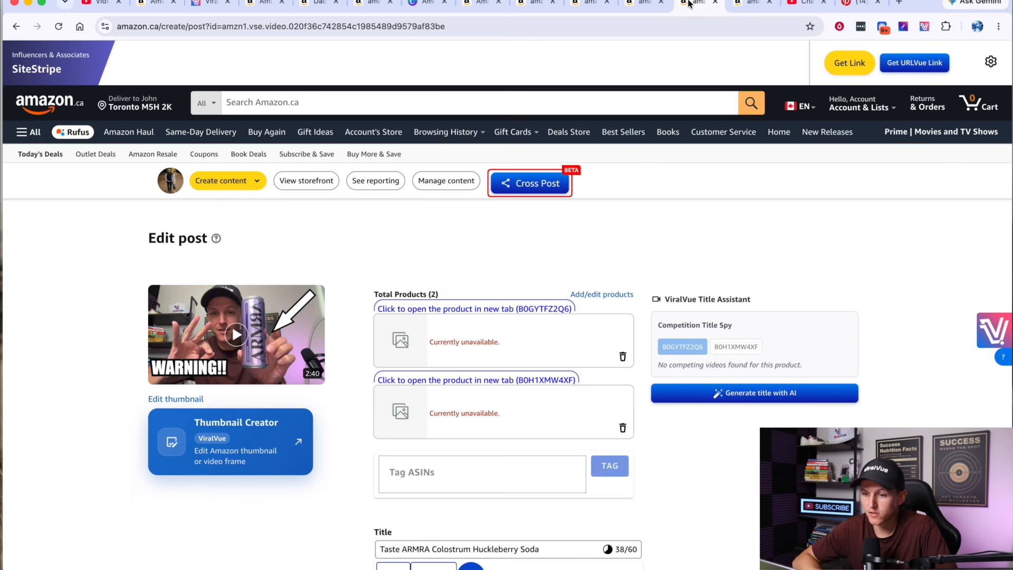
click(746, 6)
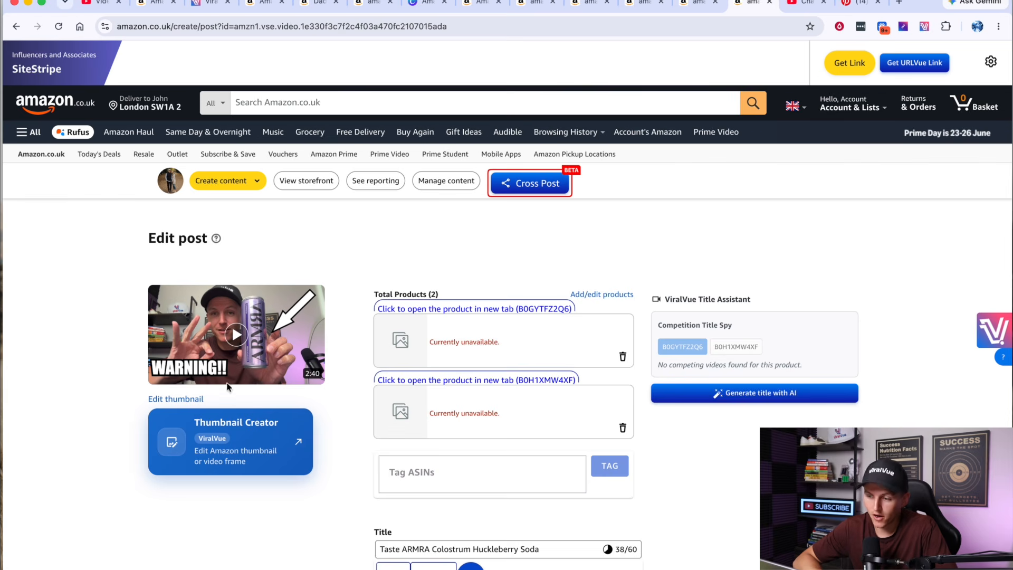
click(804, 4)
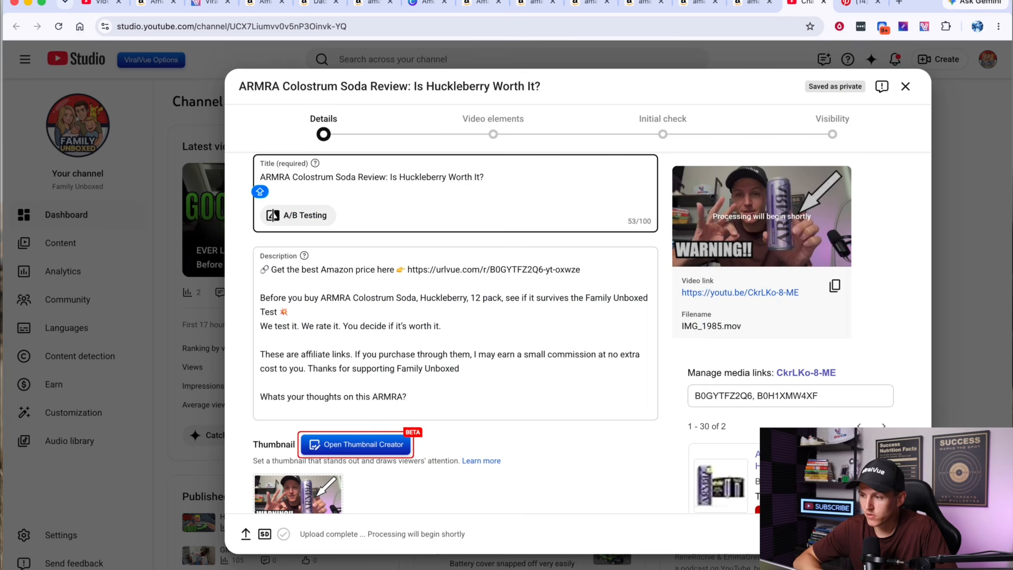
click(857, 4)
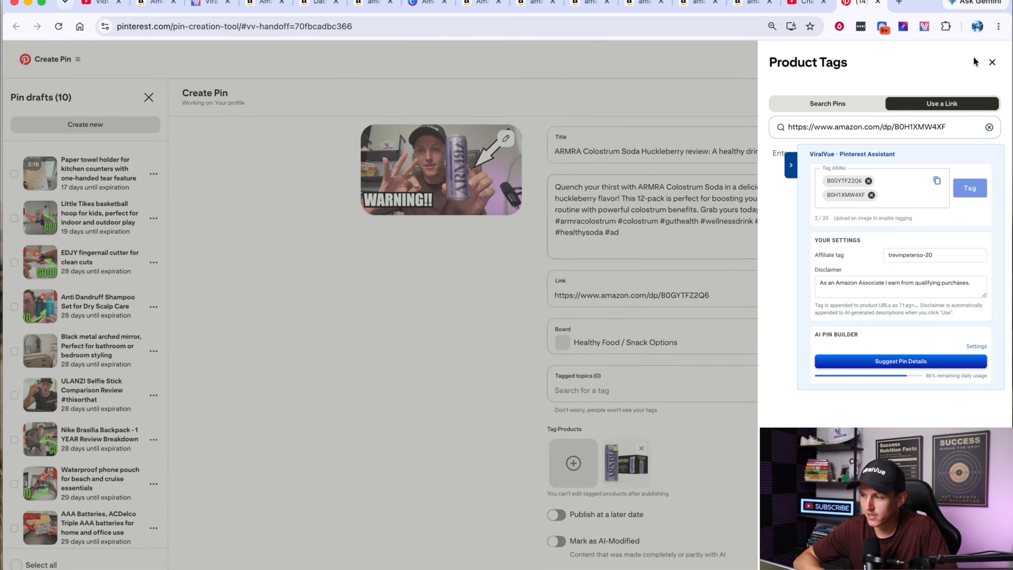
click(991, 62)
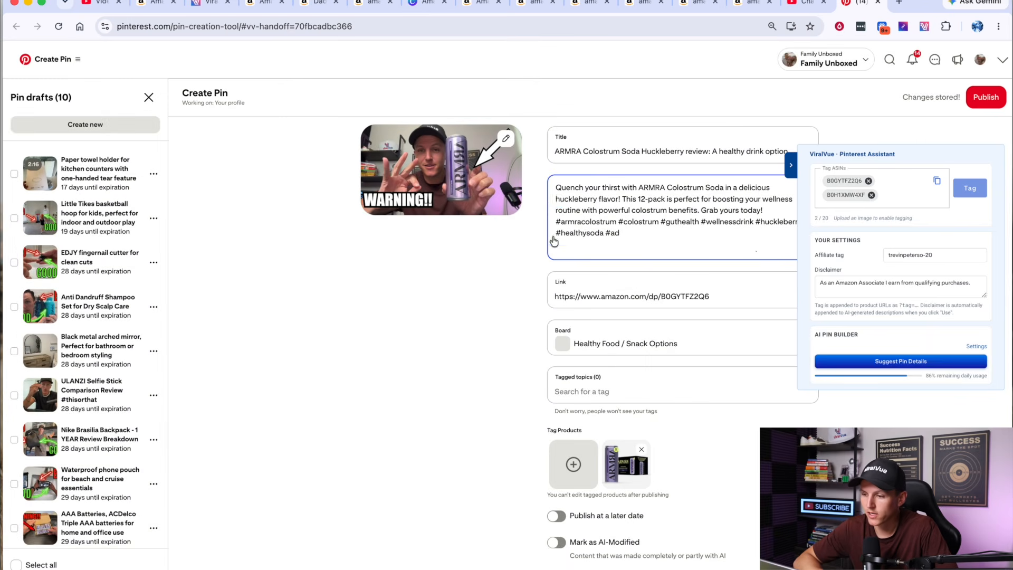
click(642, 5)
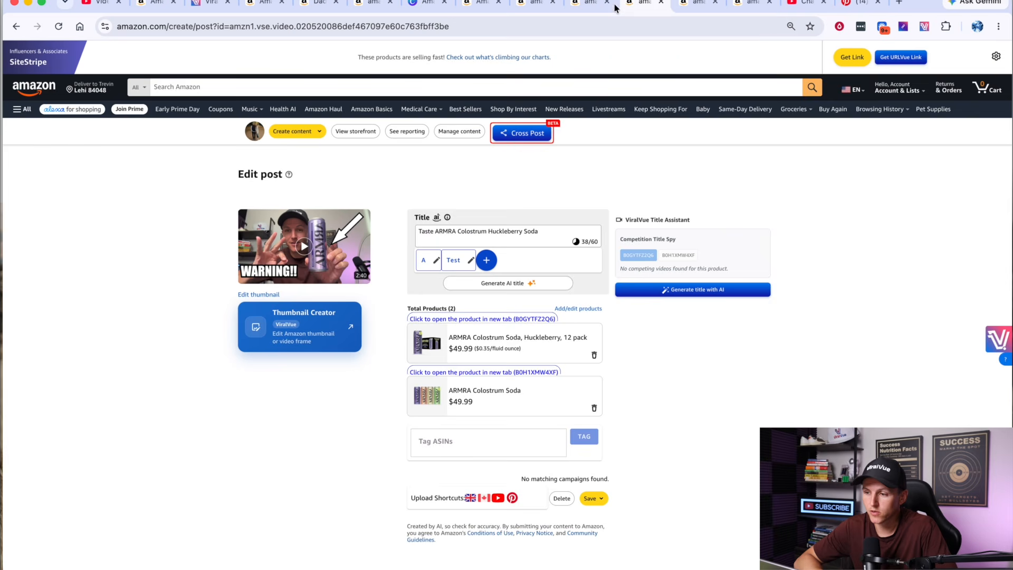
click(588, 5)
click(639, 5)
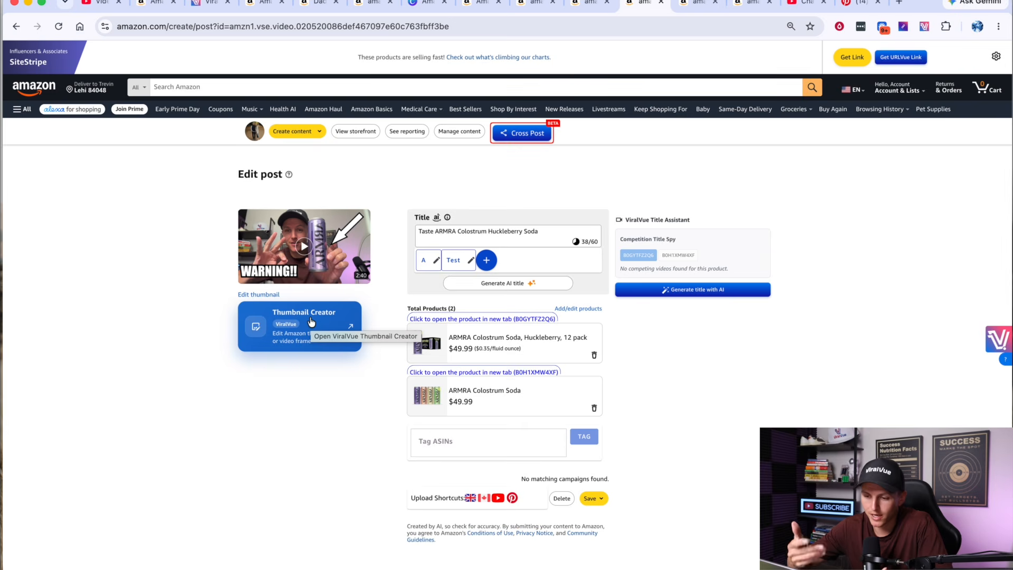
Step: Open the Amazon US draft's existing thumbnail in the Thumbnail Creator and return to the thumbnail source choices
click(309, 319)
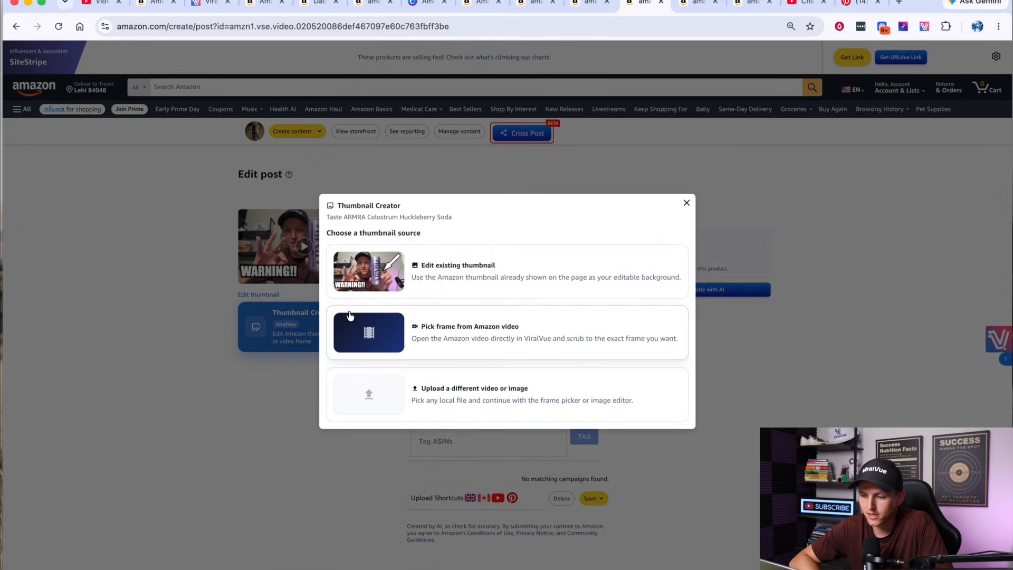
click(448, 276)
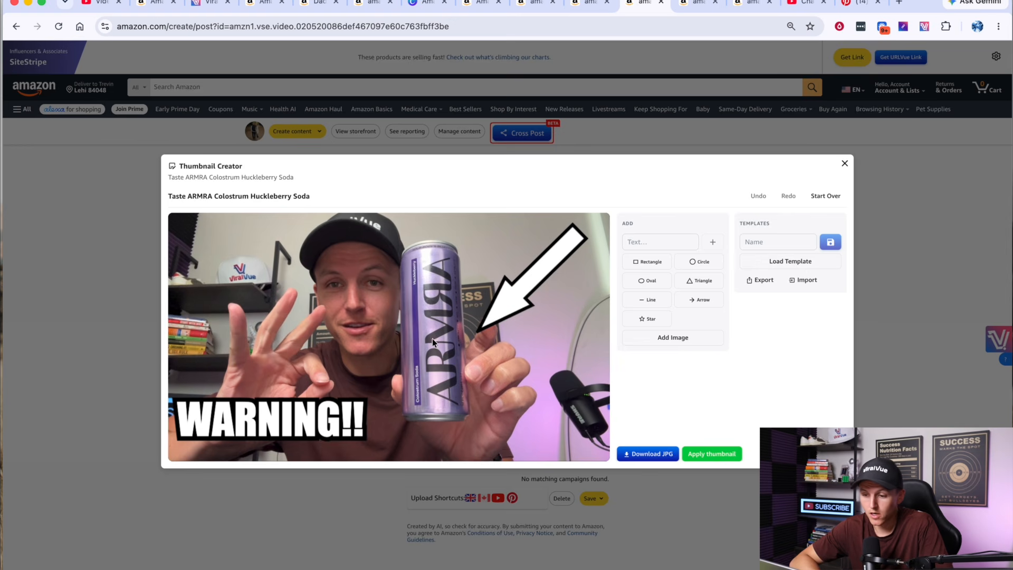
click(827, 196)
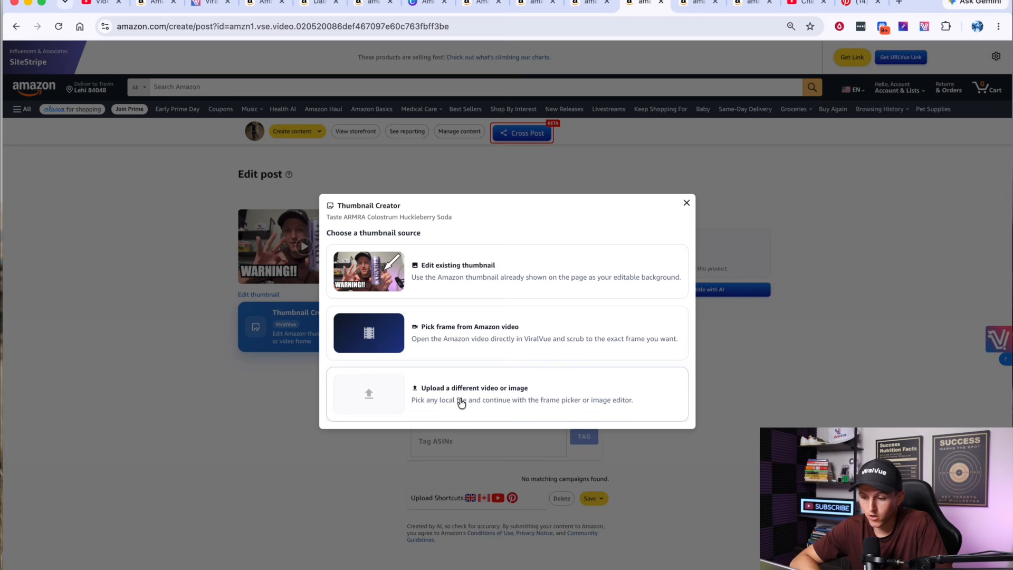
Step: Switch to the "Watch Before Buying Orbit Gum!" post and open its thumbnail in the Thumbnail Creator
click(694, 9)
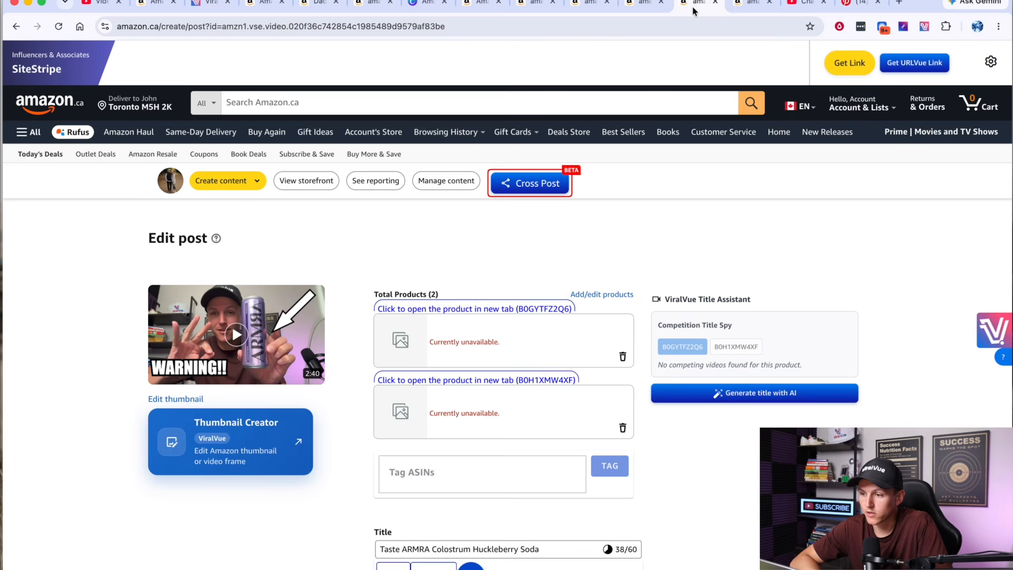
click(522, 10)
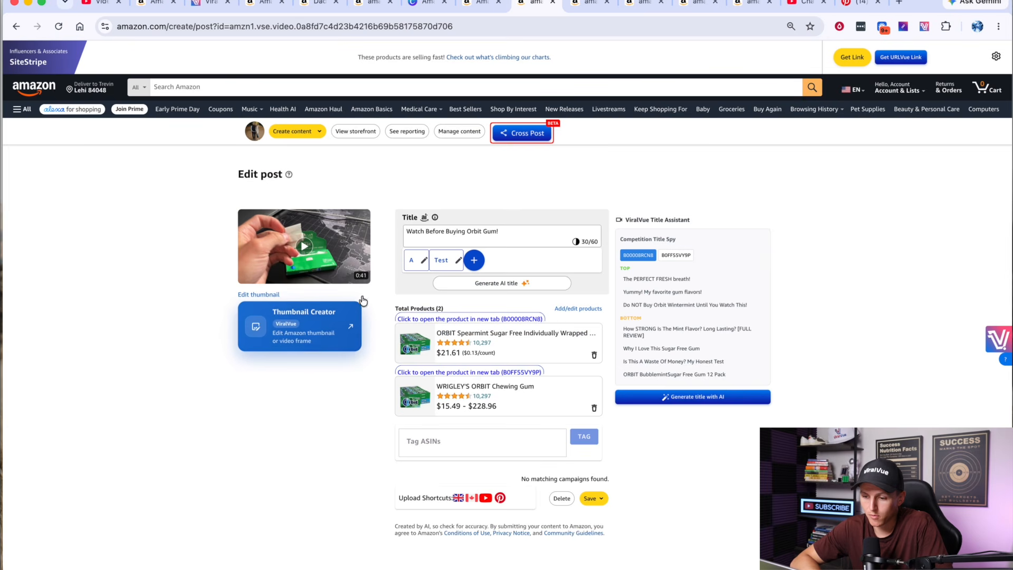
click(358, 323)
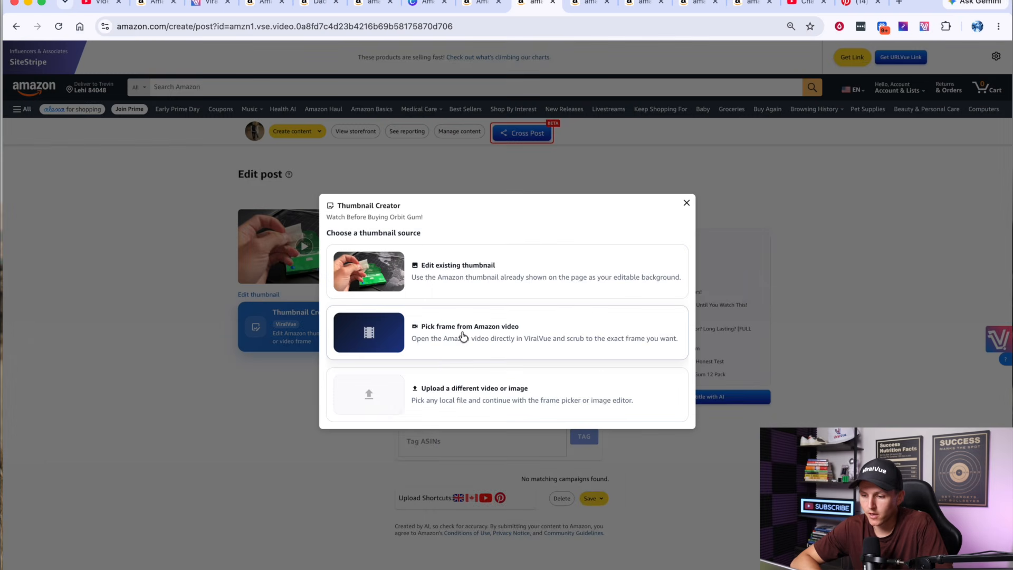
Step: Upload the Orbit gum screenshot from the Desktop as the thumbnail background and check the saved templates without loading one
click(457, 399)
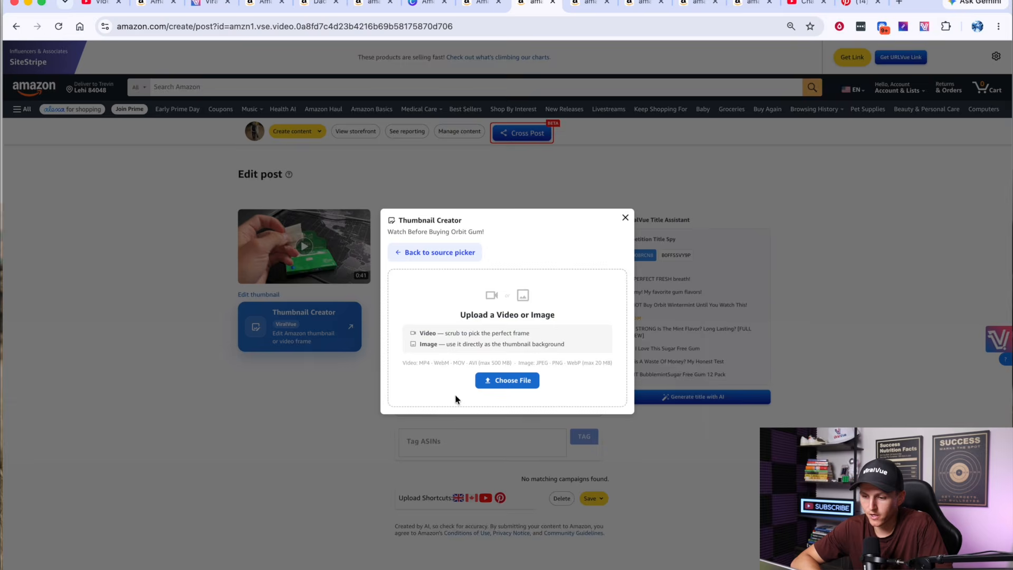
click(510, 383)
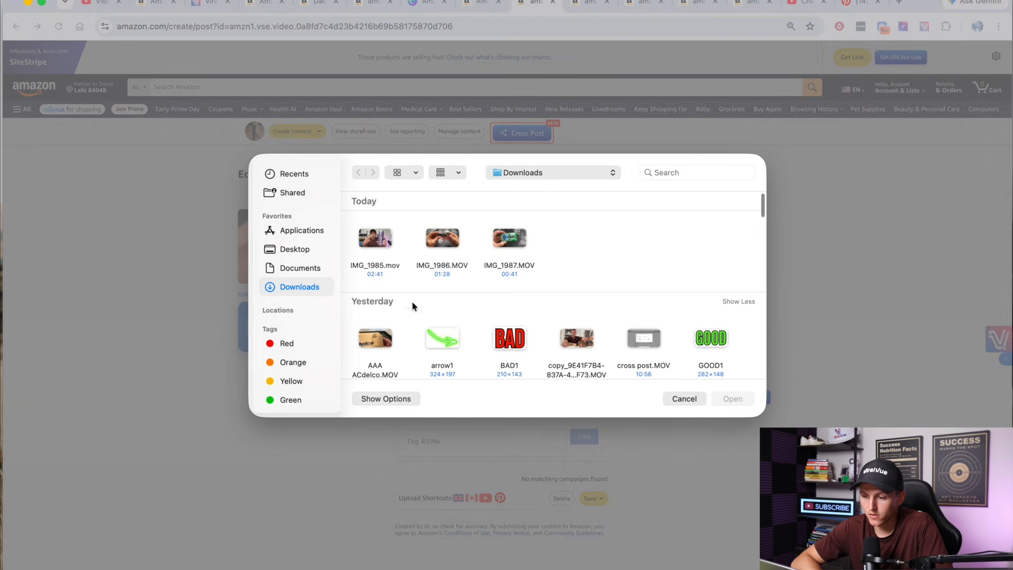
click(523, 242)
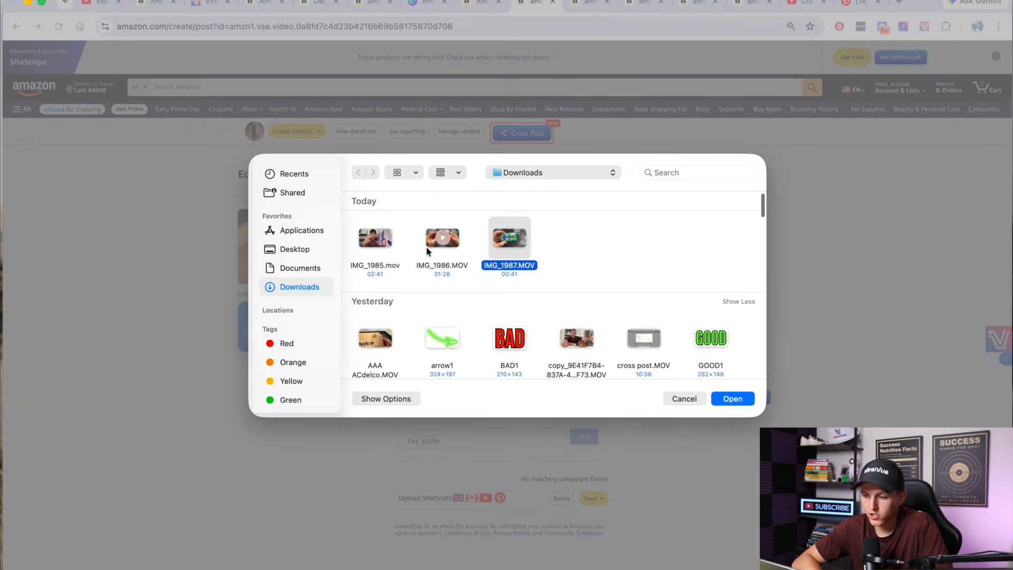
click(310, 249)
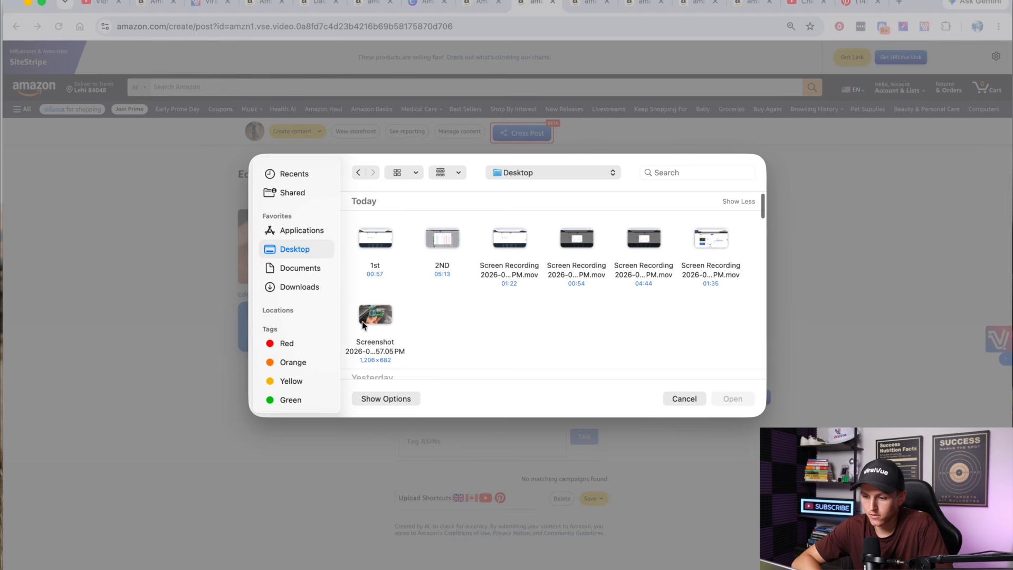
click(376, 317)
click(731, 399)
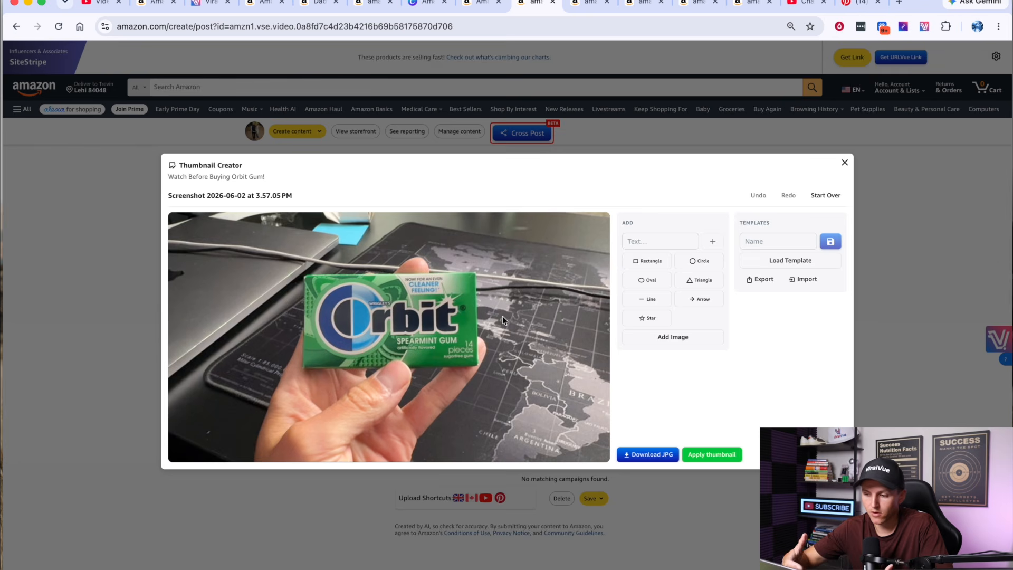
click(791, 260)
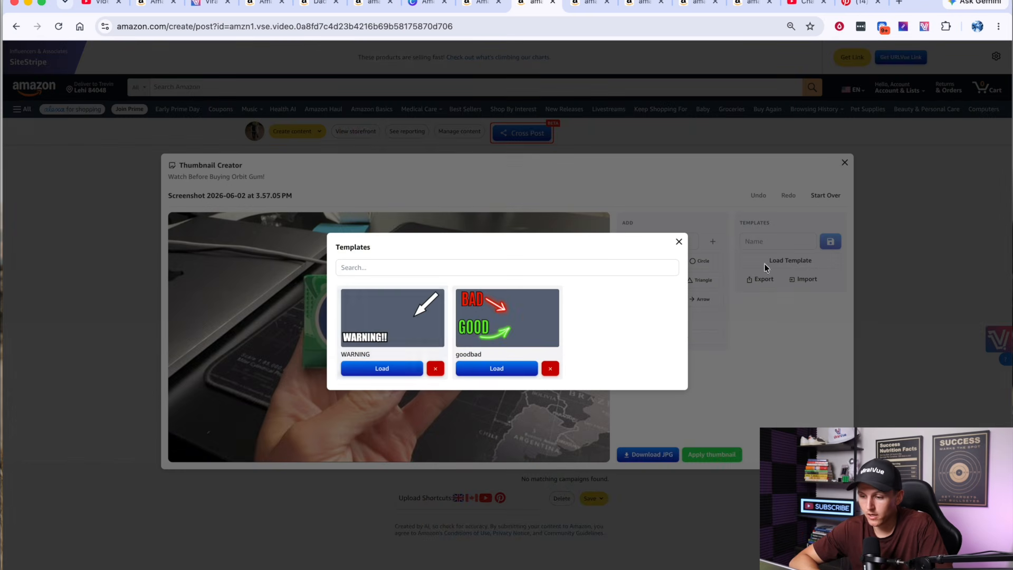
click(679, 241)
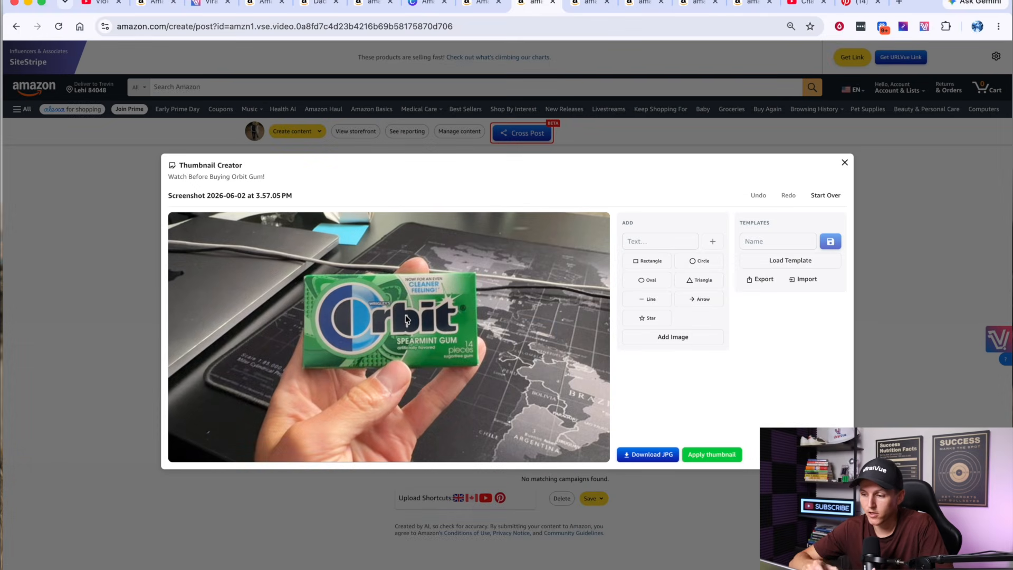
Step: Add green swoop.png from Downloads, enlarge it and place it beside the gum pack, pointing at its lower-right corner
click(671, 342)
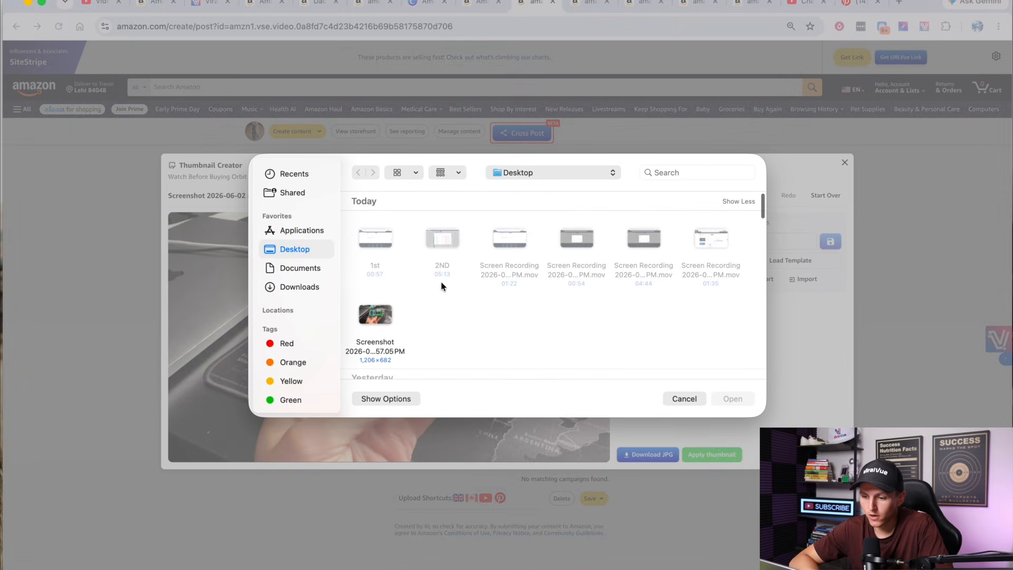
click(308, 286)
scroll(464, 274, down, 5)
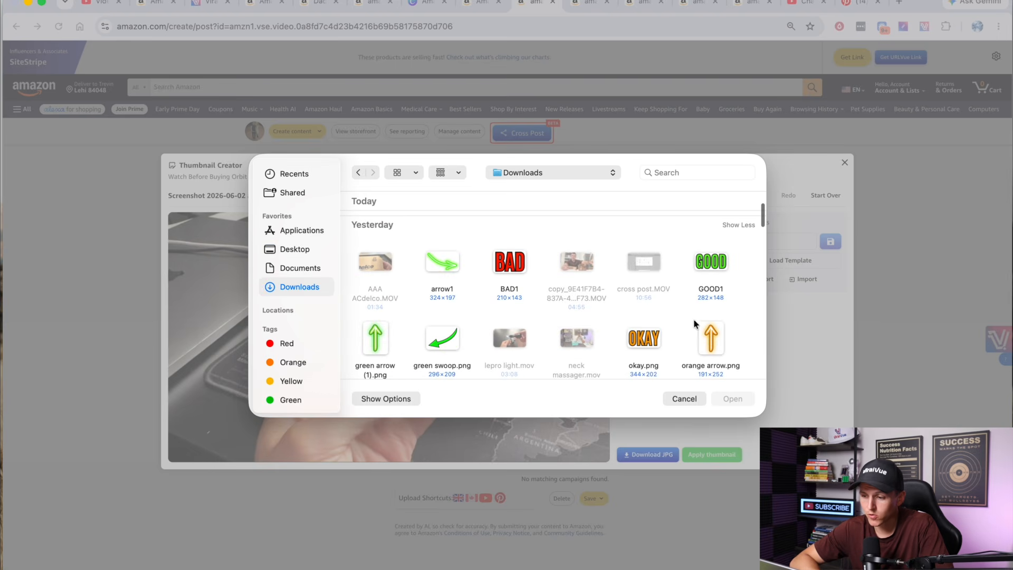
scroll(618, 286, down, 2)
click(462, 311)
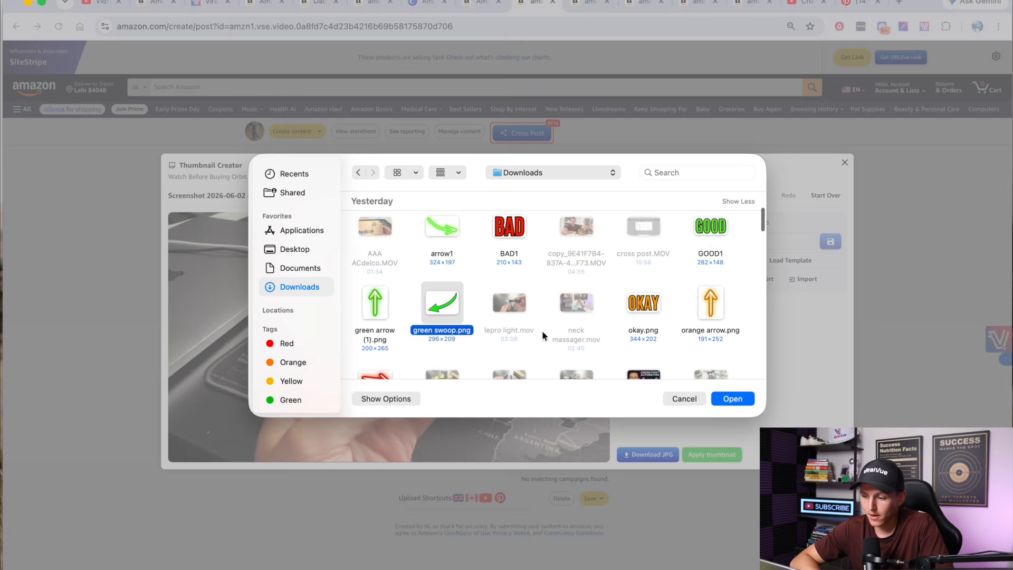
click(732, 398)
drag(335, 247, 363, 226)
drag(323, 289, 553, 356)
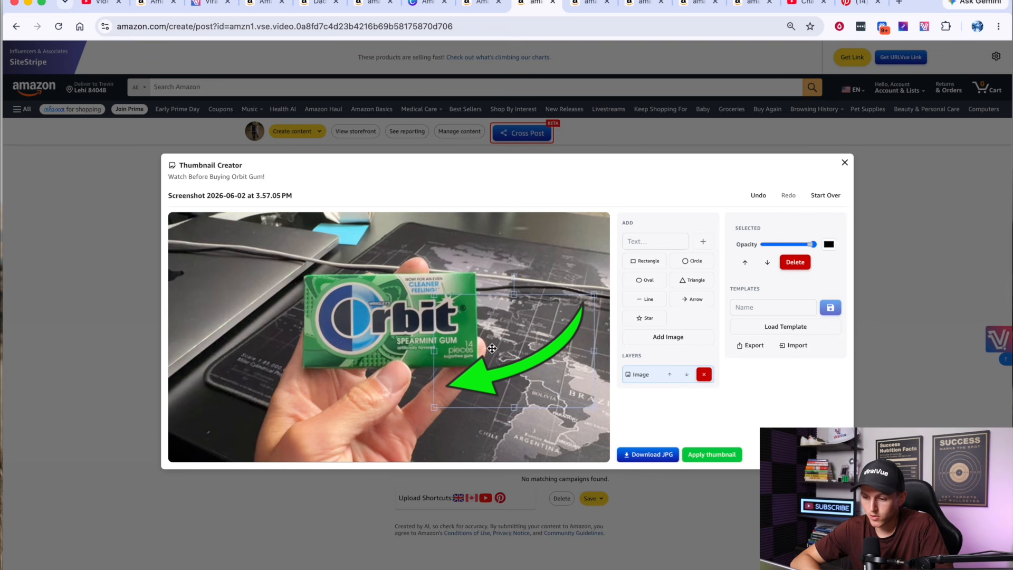
mouse_move(521, 369)
mouse_down()
mouse_move(520, 298)
mouse_move(520, 354)
mouse_up()
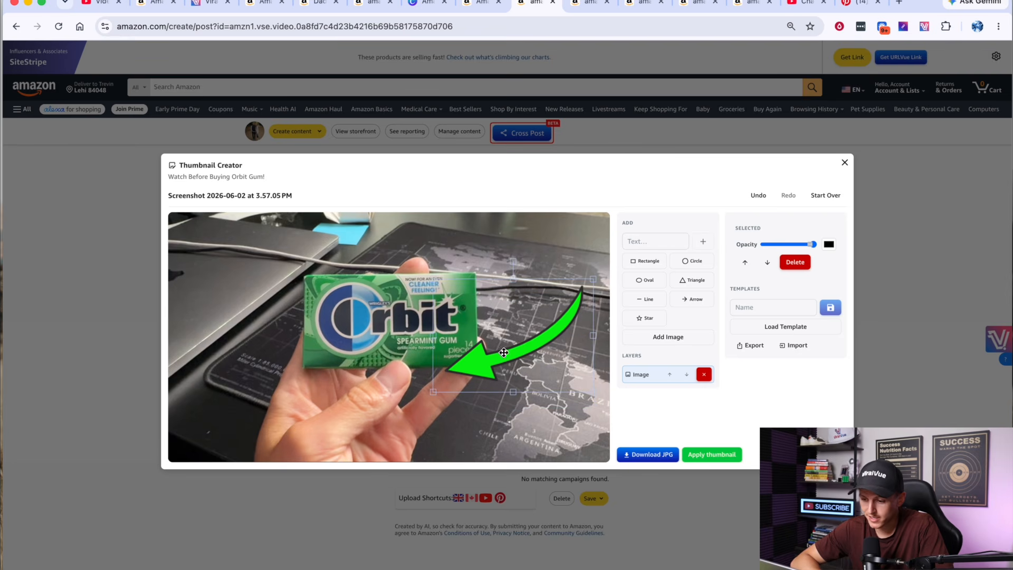
Step: Add orange arrow.png from Downloads, rotate it toward the upper right and place it pointing at the gum pack's left edge
click(663, 339)
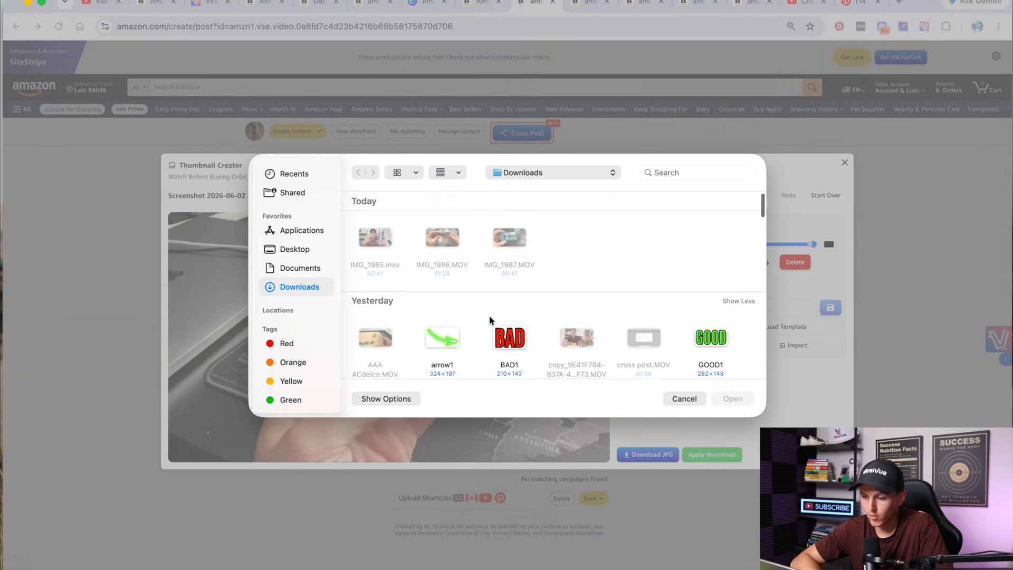
scroll(674, 255, down, 3)
click(707, 240)
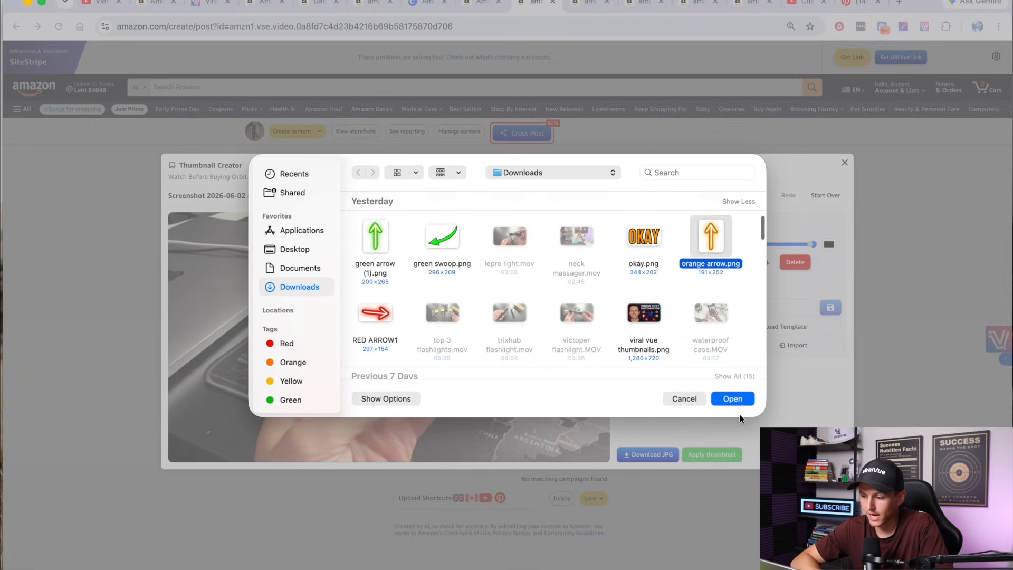
click(739, 400)
drag(288, 359, 246, 366)
drag(244, 230, 311, 252)
drag(270, 309, 277, 335)
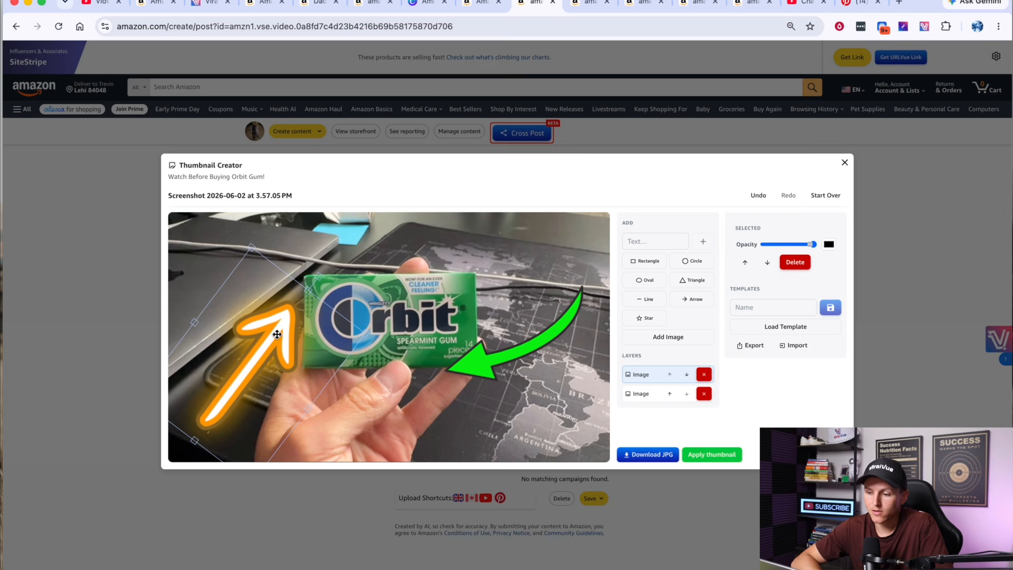
Step: Add green arrow (1).png from Downloads and place it below the gum pack, pointing straight up at it
click(667, 336)
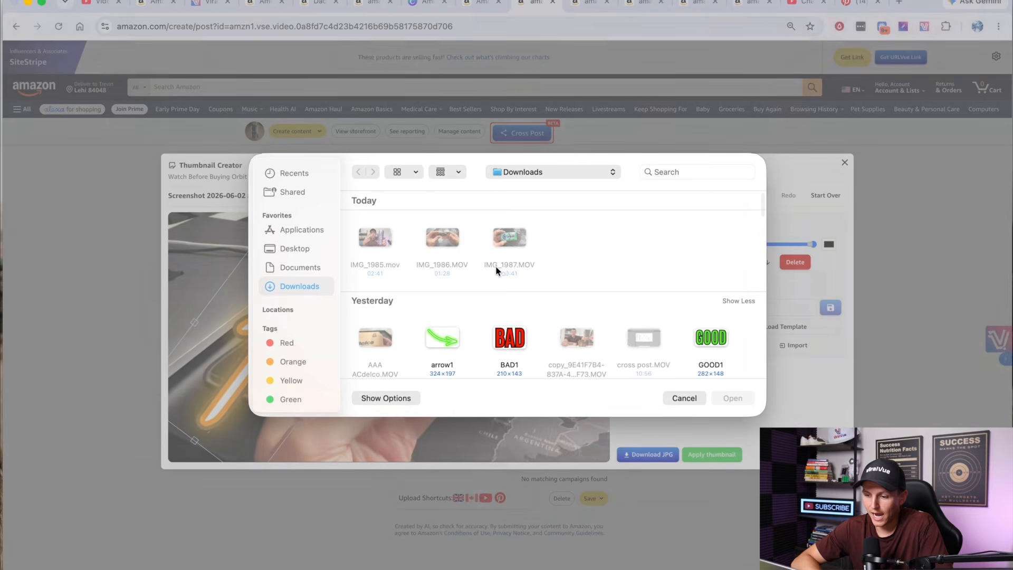
scroll(394, 311, down, 3)
scroll(395, 311, down, 2)
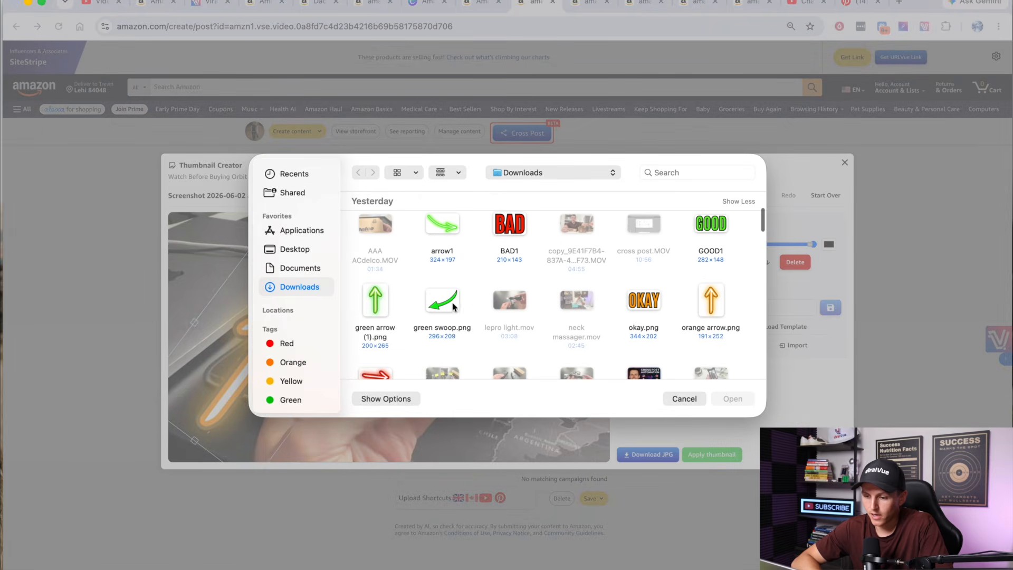
click(382, 299)
click(733, 398)
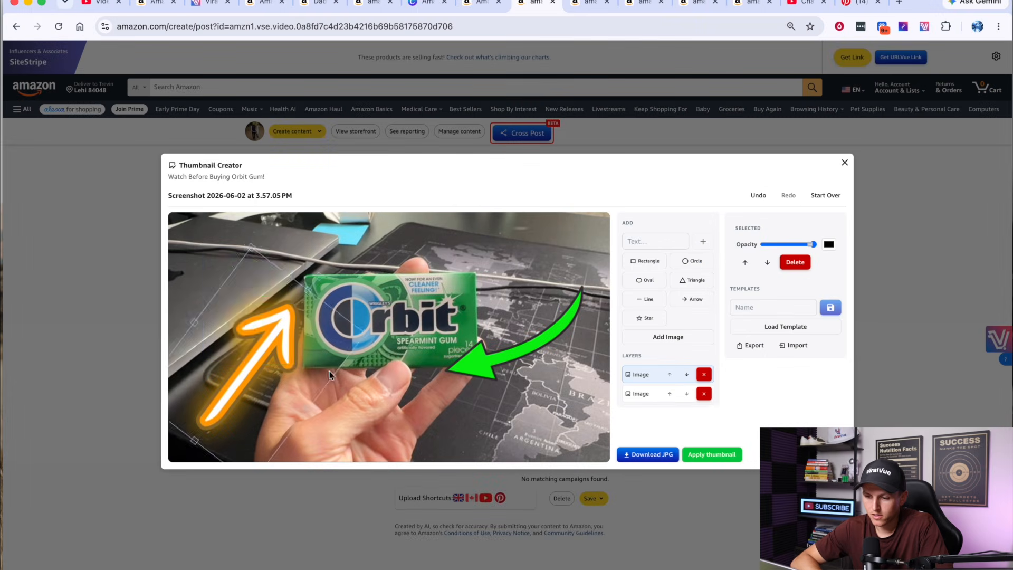
drag(283, 221, 467, 311)
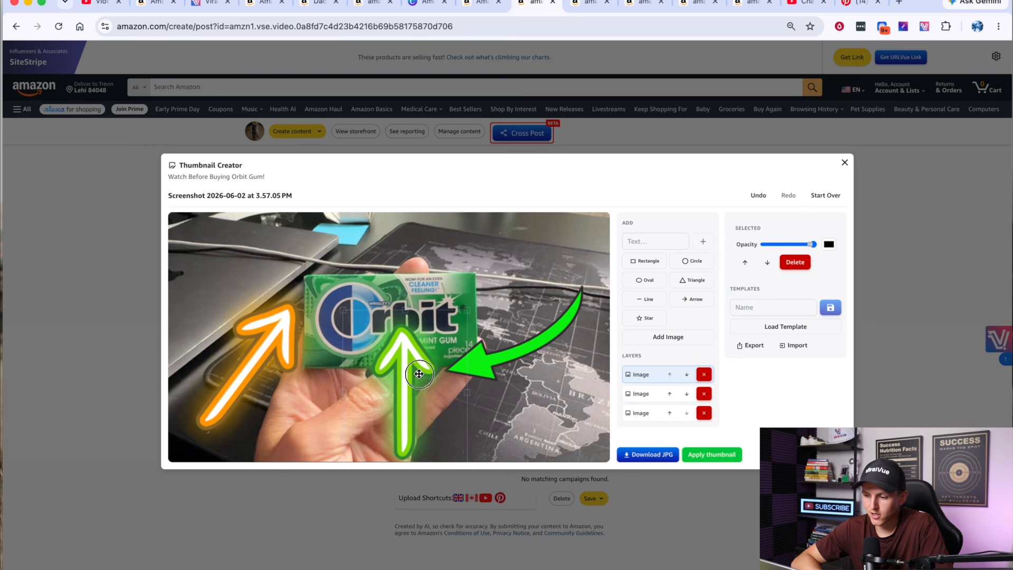
Step: Add RED ARROW1 from Downloads, rotate it toward the upper left and place it over the gum pack
click(668, 336)
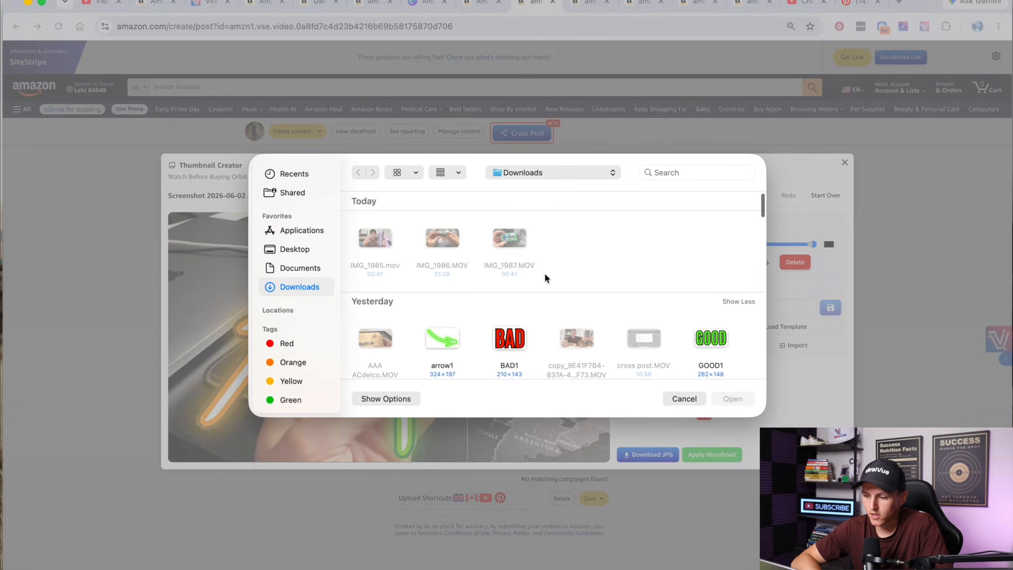
scroll(549, 333, down, 3)
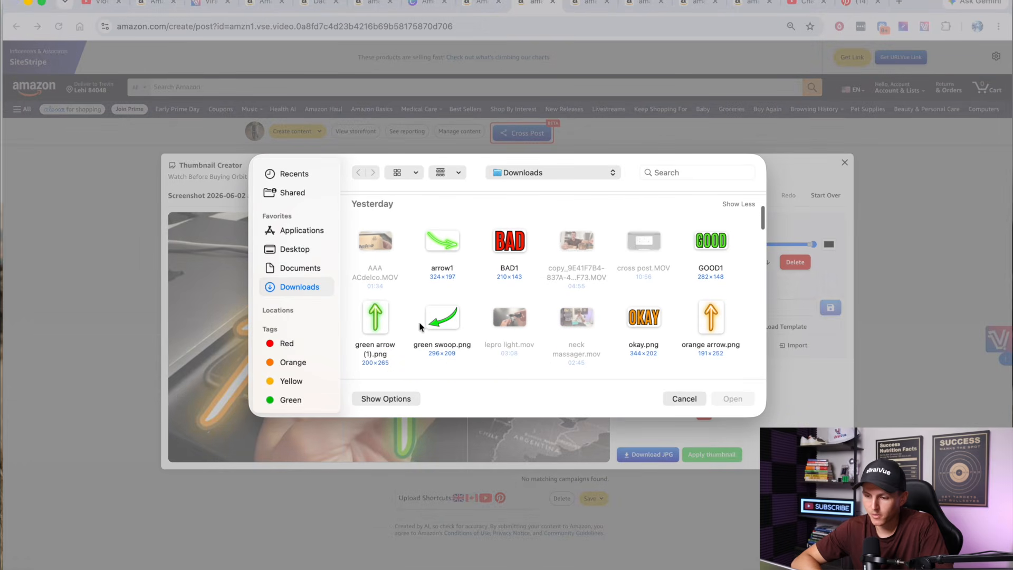
scroll(391, 341, down, 2)
click(389, 325)
click(714, 399)
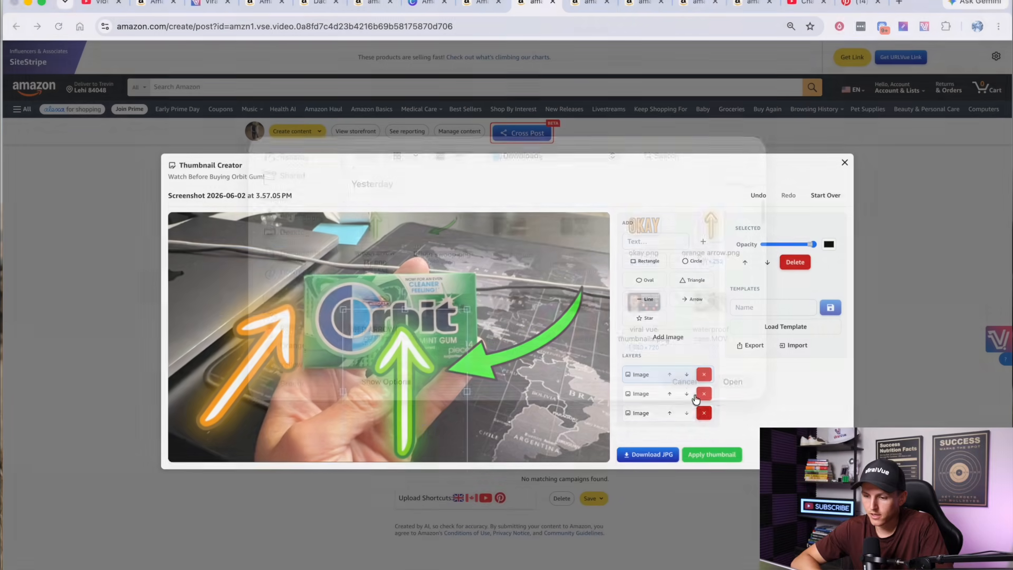
drag(335, 244, 420, 309)
drag(382, 244, 369, 343)
Step: Replace the green swoop with the red arrow beside the gum pack's right edge and shift the green arrow slightly down
click(549, 341)
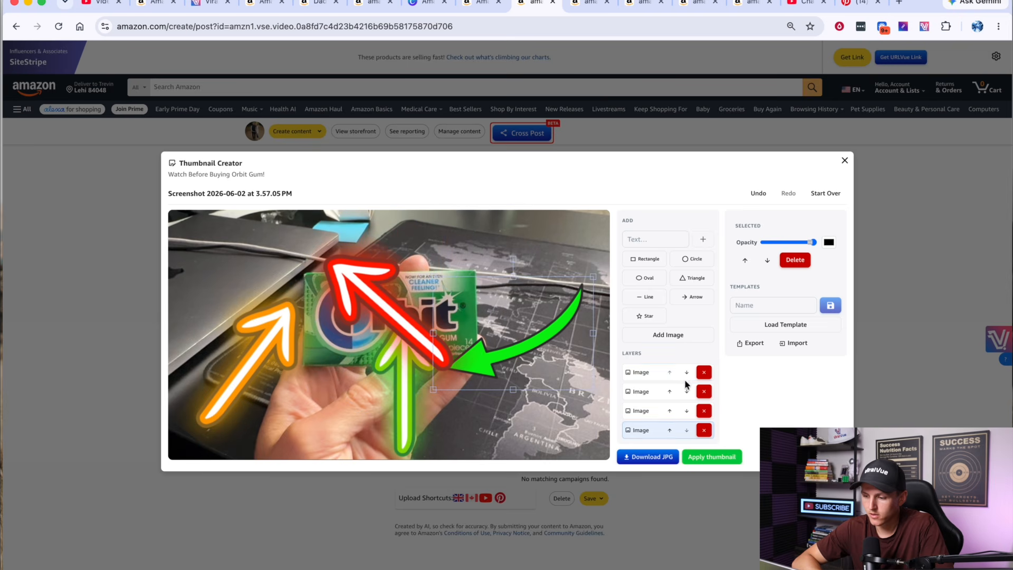
click(703, 430)
drag(407, 326, 546, 384)
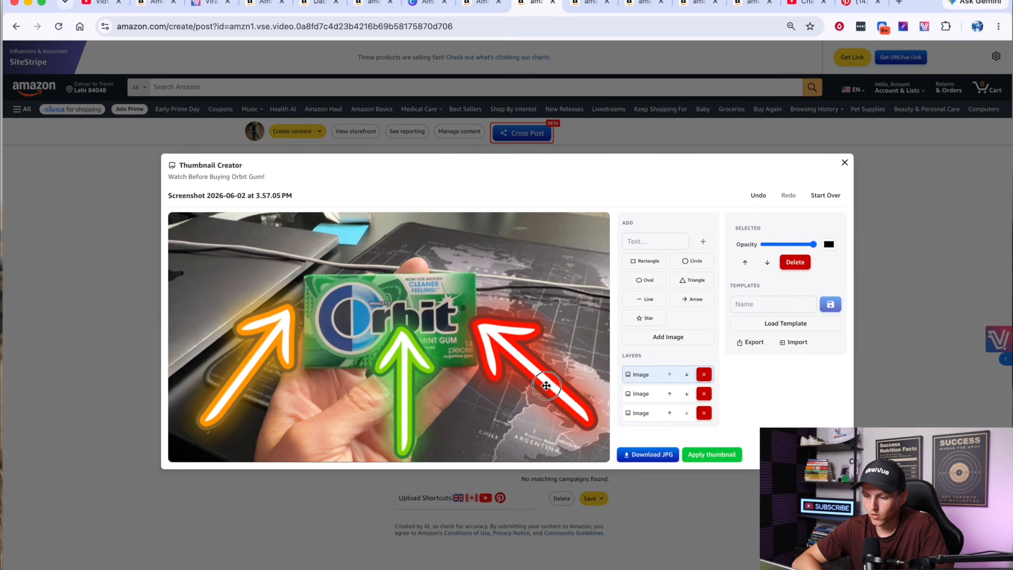
drag(414, 392, 408, 397)
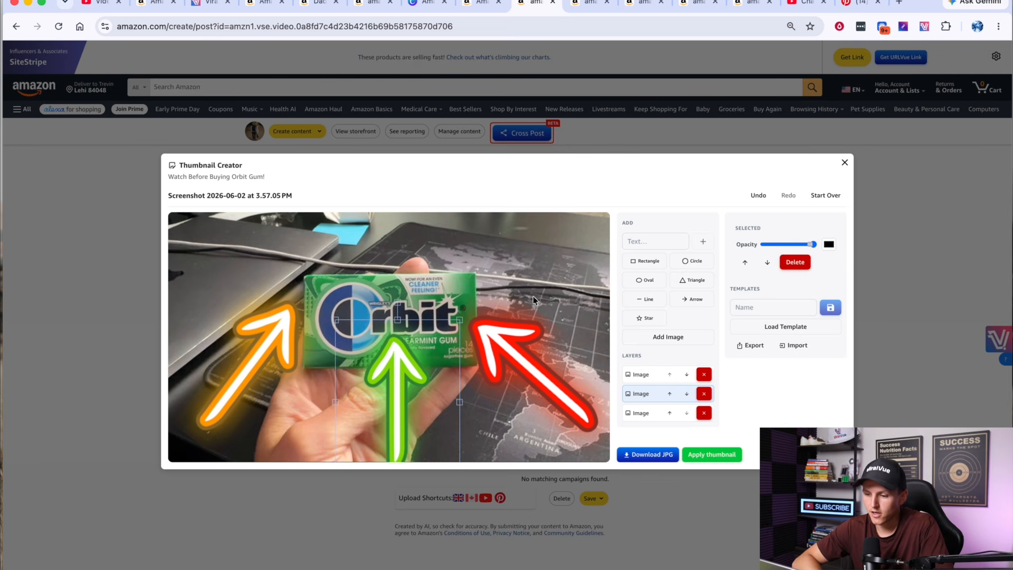
click(535, 249)
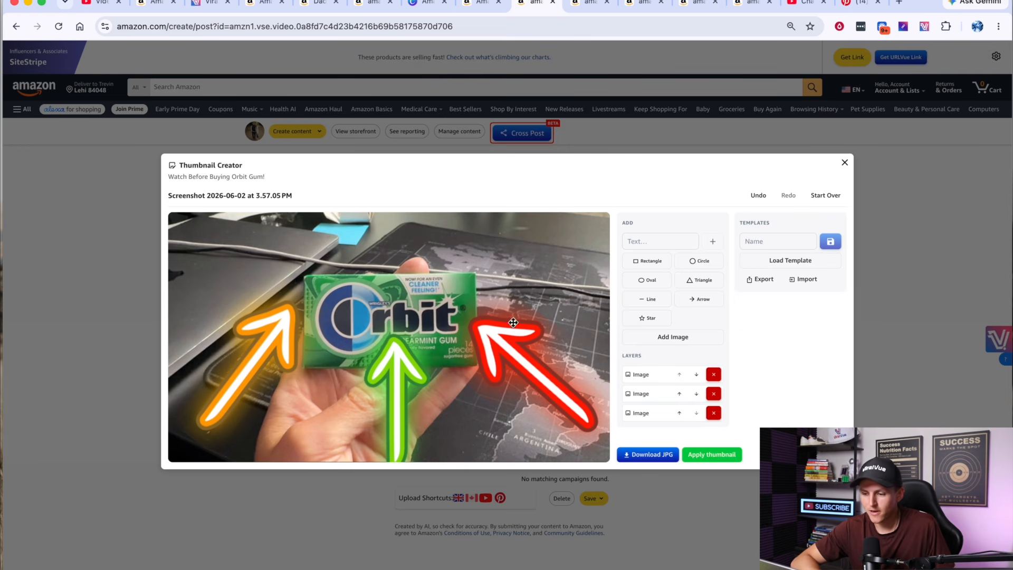
Step: Save the arrow layout as a template named "3 ARROWS" and check it among the saved templates
click(748, 241)
text(3 ARROWS)
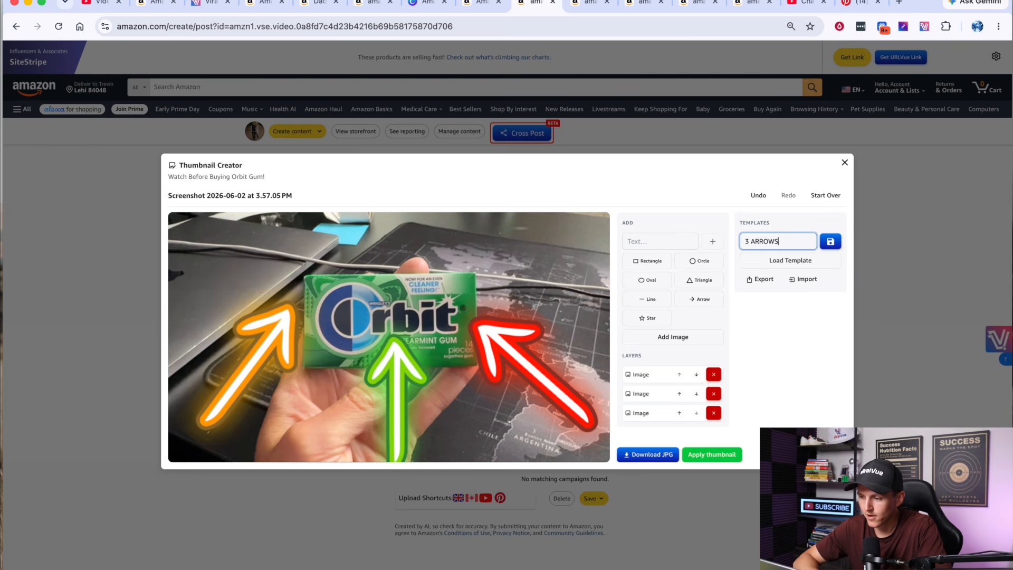
click(830, 243)
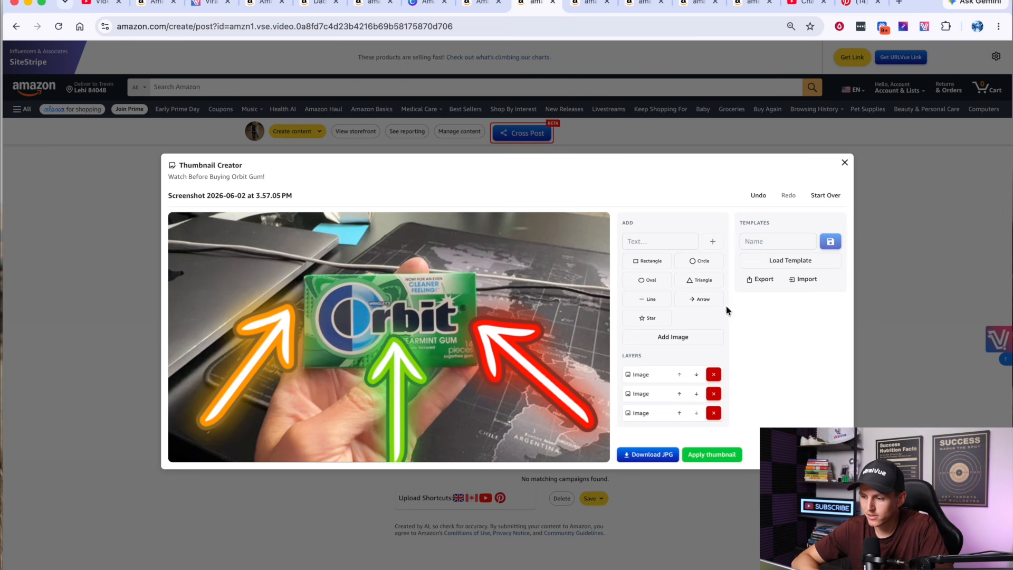
click(791, 261)
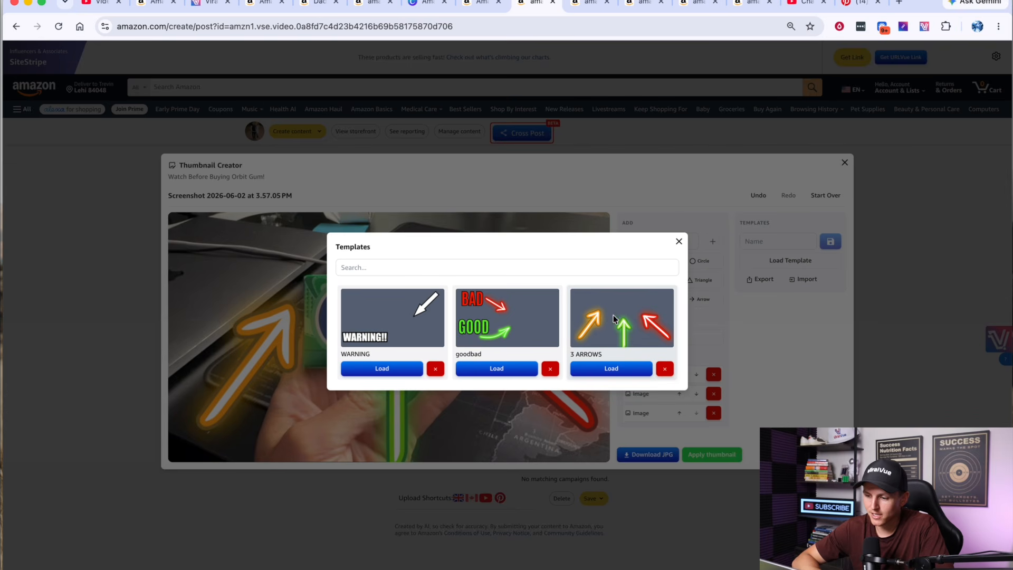
click(678, 241)
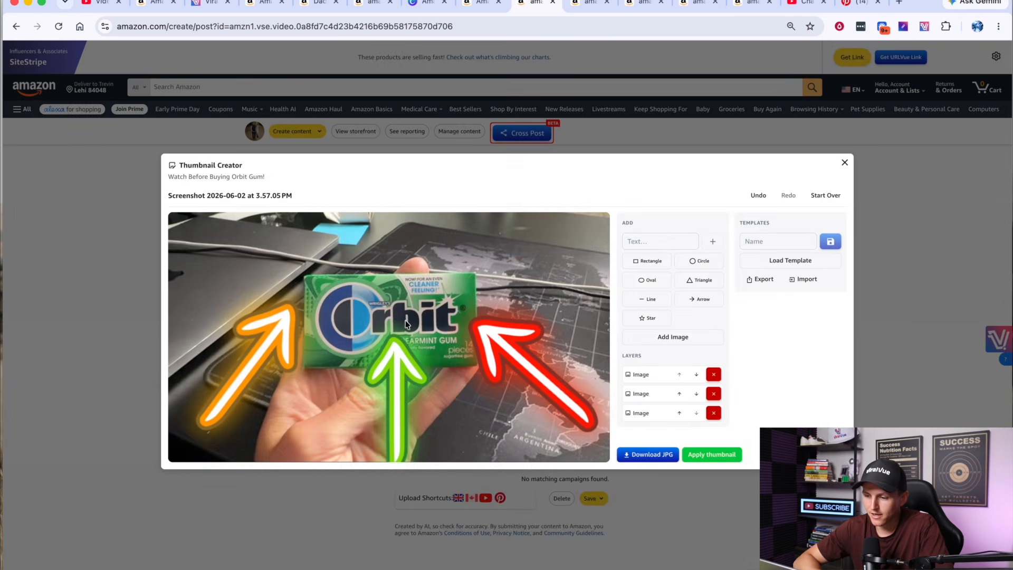
Step: Add the text "WATCH BEFORE YOU BUY" to the thumbnail and place it across the top above the gum pack
click(660, 242)
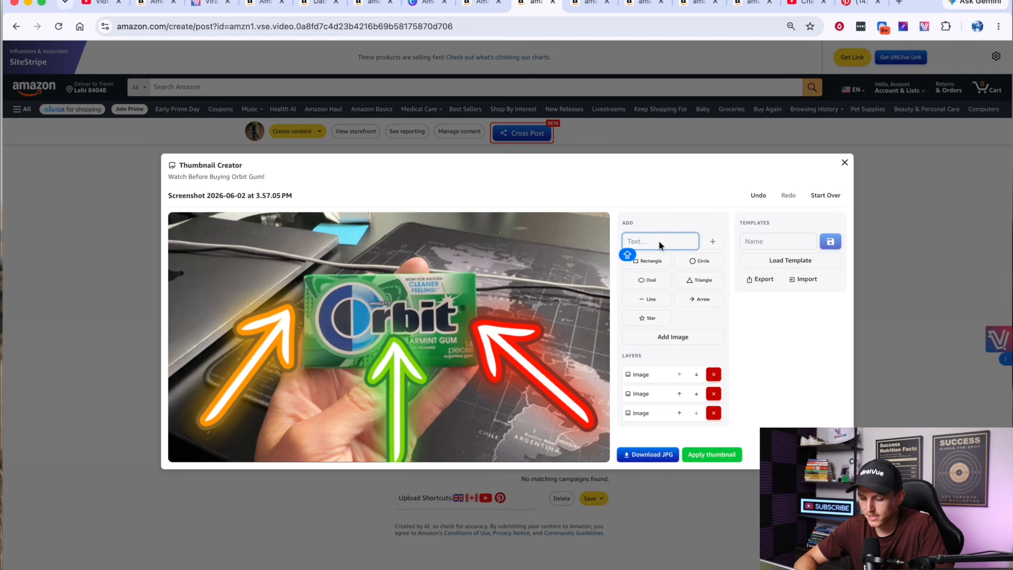
text(WATCH BEFORE)
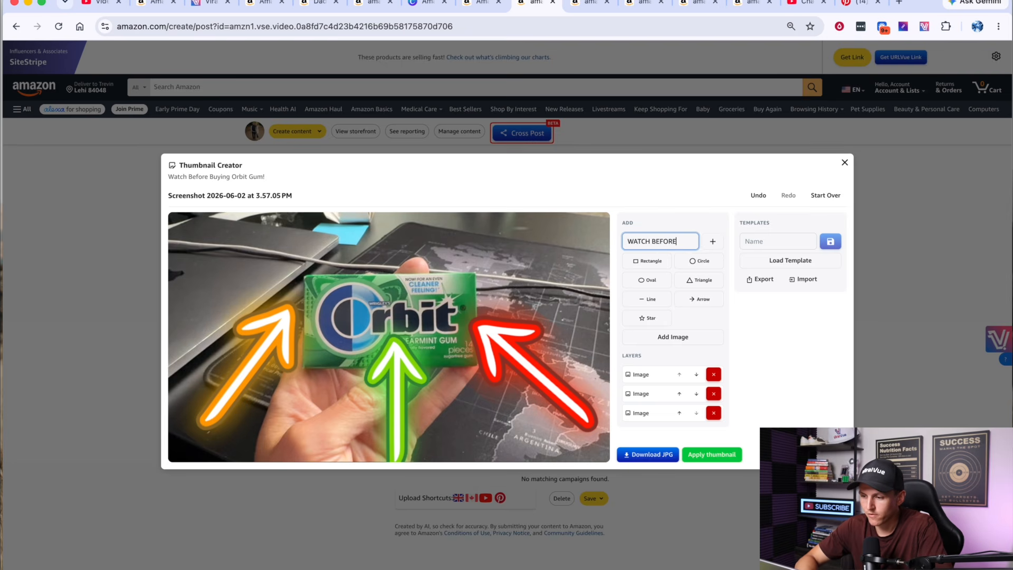
text( YO)
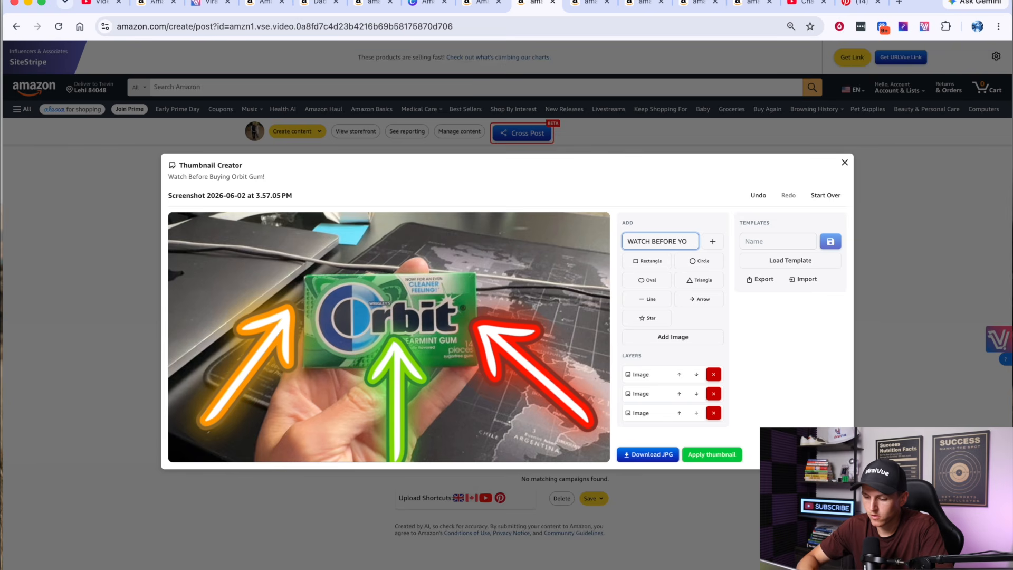
text(YU BUY)
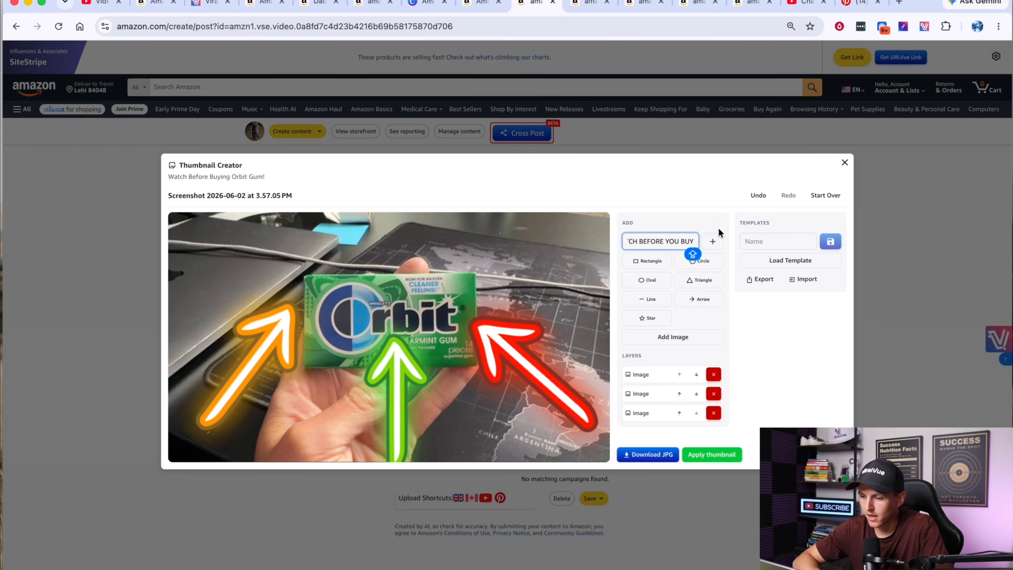
click(713, 241)
drag(474, 266, 532, 251)
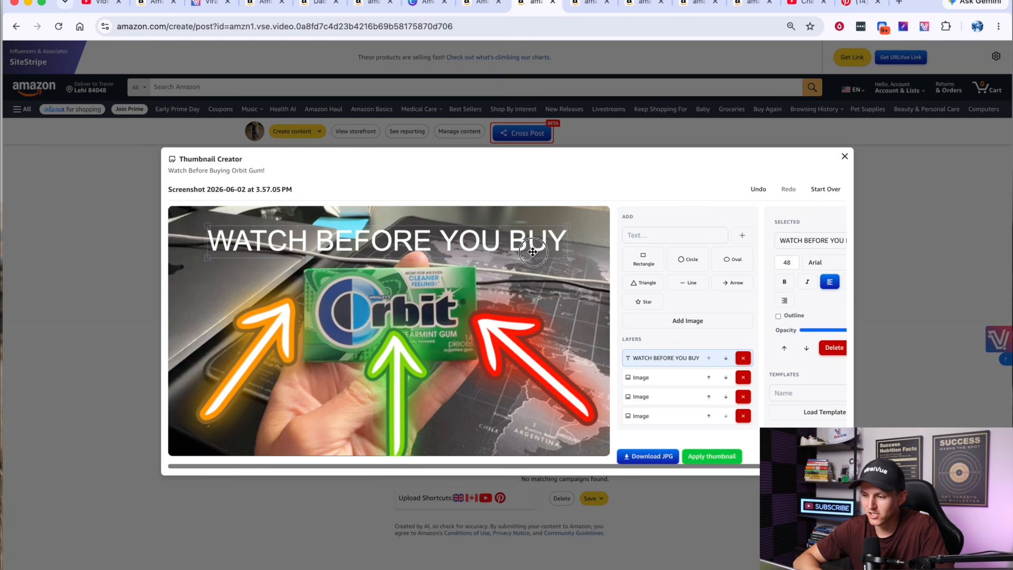
Step: Set the headline's font to Georgia and give it an outline with a width of 14
click(813, 262)
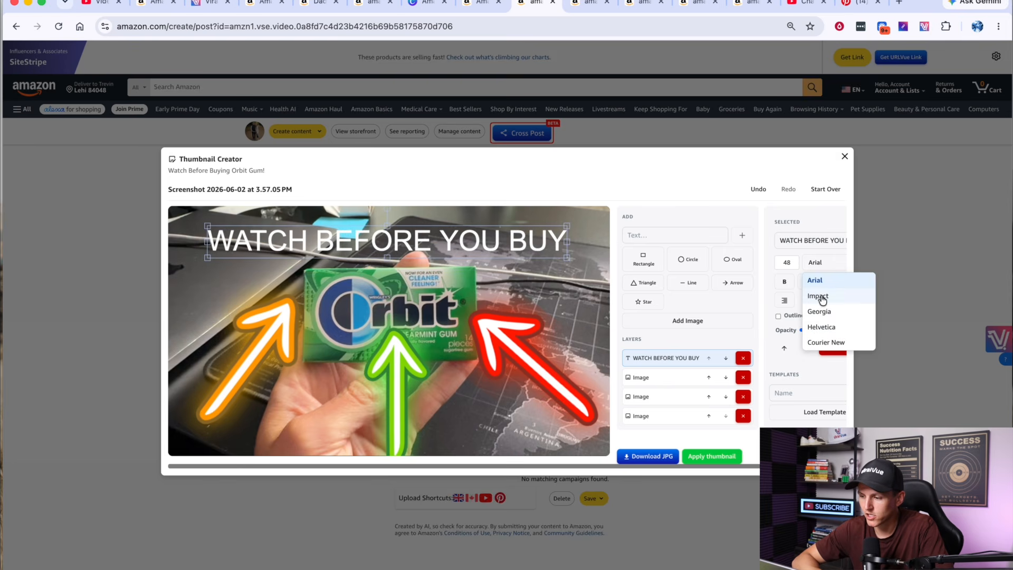
click(821, 311)
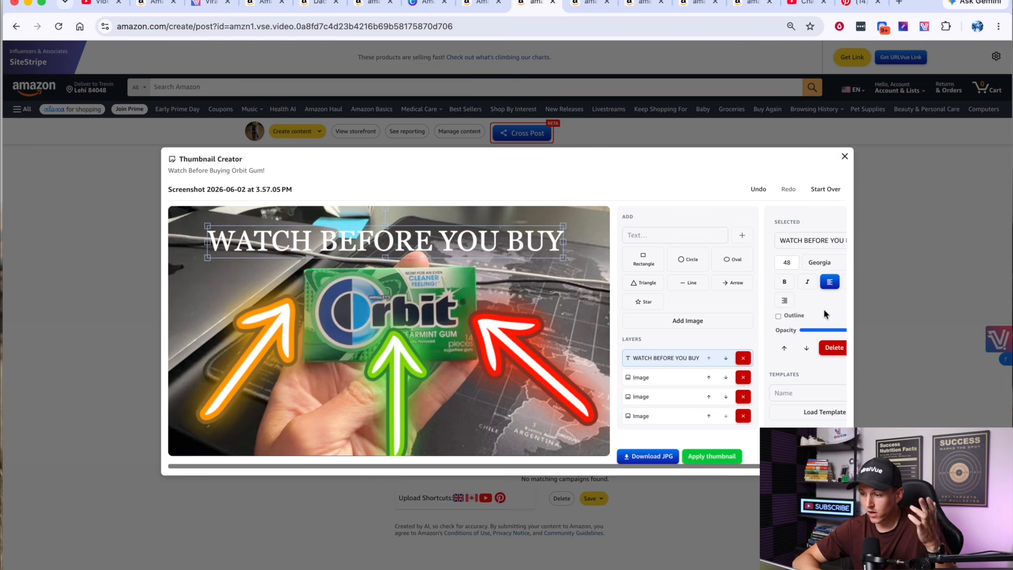
click(778, 317)
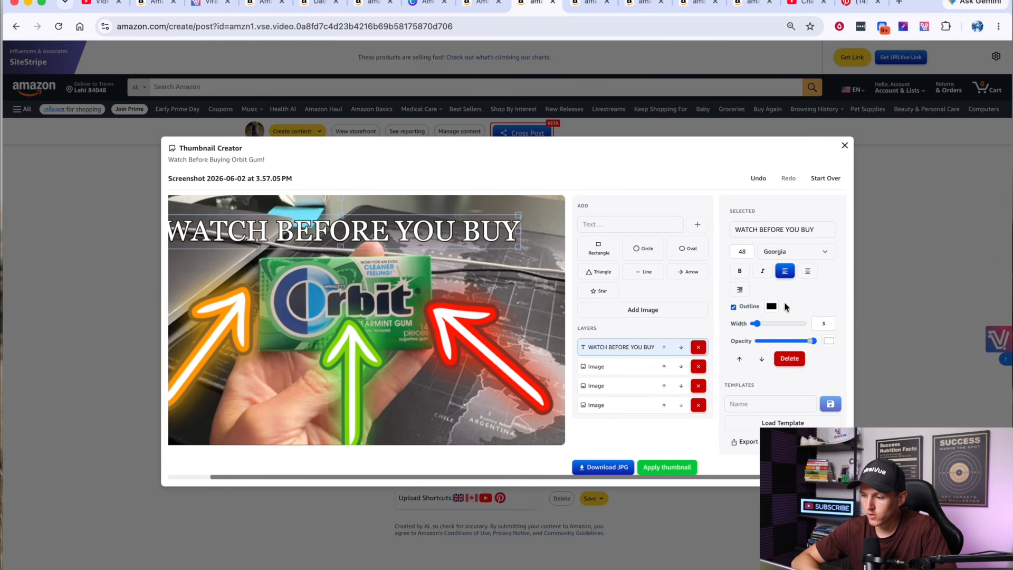
drag(756, 323, 772, 325)
Step: Colour the headline red with a near-white outline (RGB 255, 250, 250) and reposition it across the top of the image
click(828, 340)
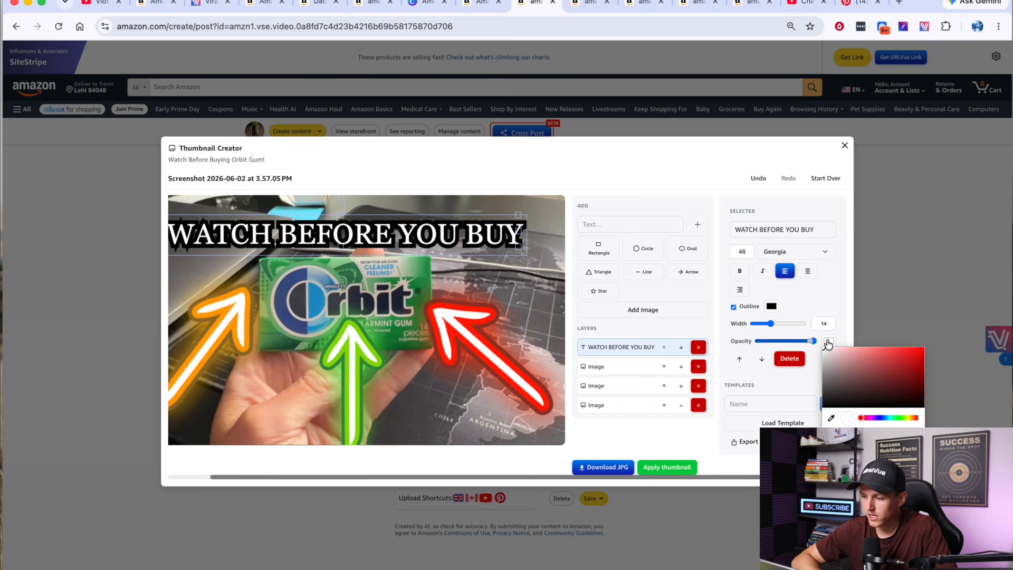
drag(879, 353, 924, 349)
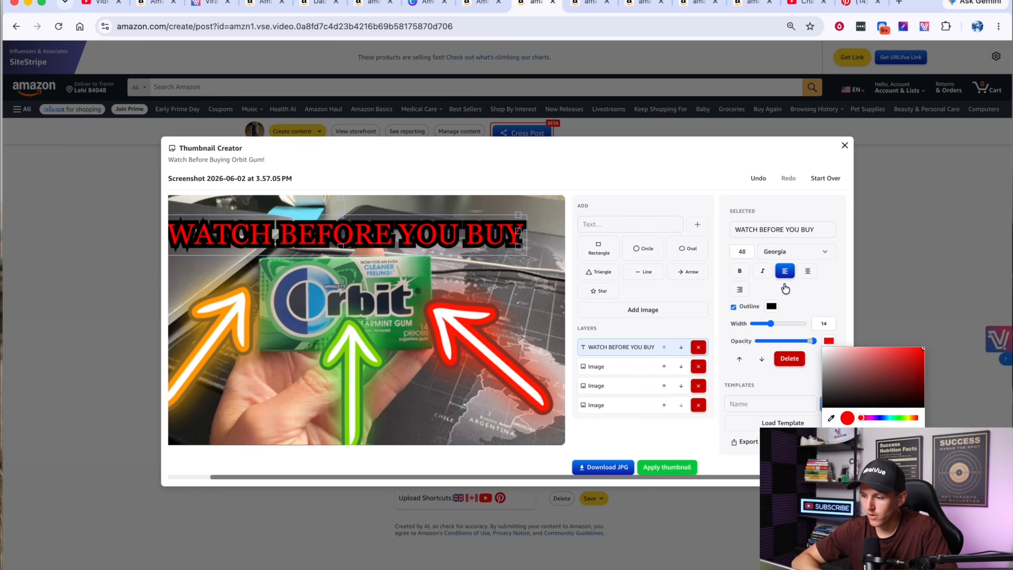
click(771, 306)
drag(795, 357, 764, 312)
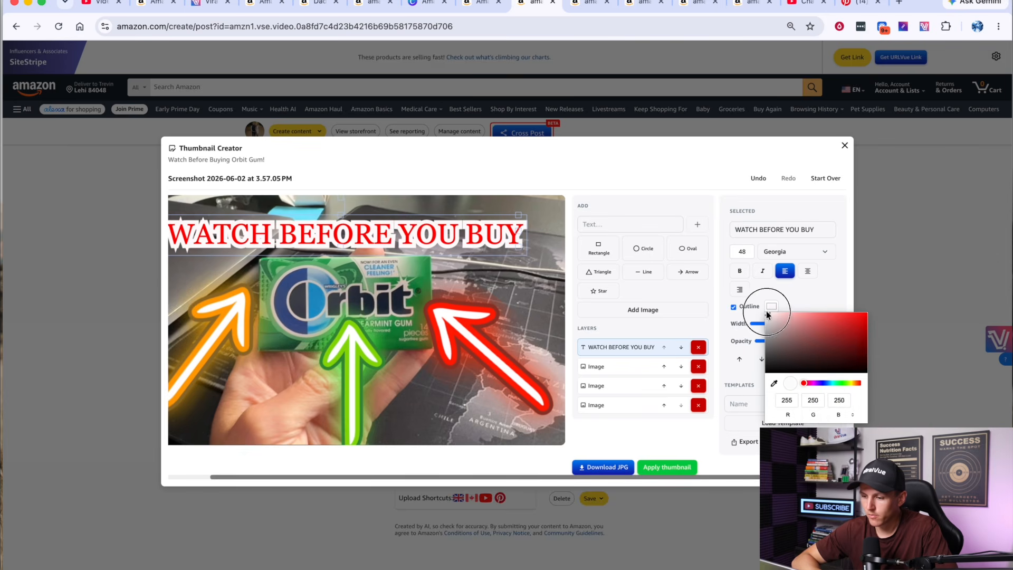
click(516, 272)
drag(476, 244, 461, 219)
drag(556, 254, 566, 250)
Step: Try Helvetica and Arial on the headline, and set its font to Impact
click(820, 252)
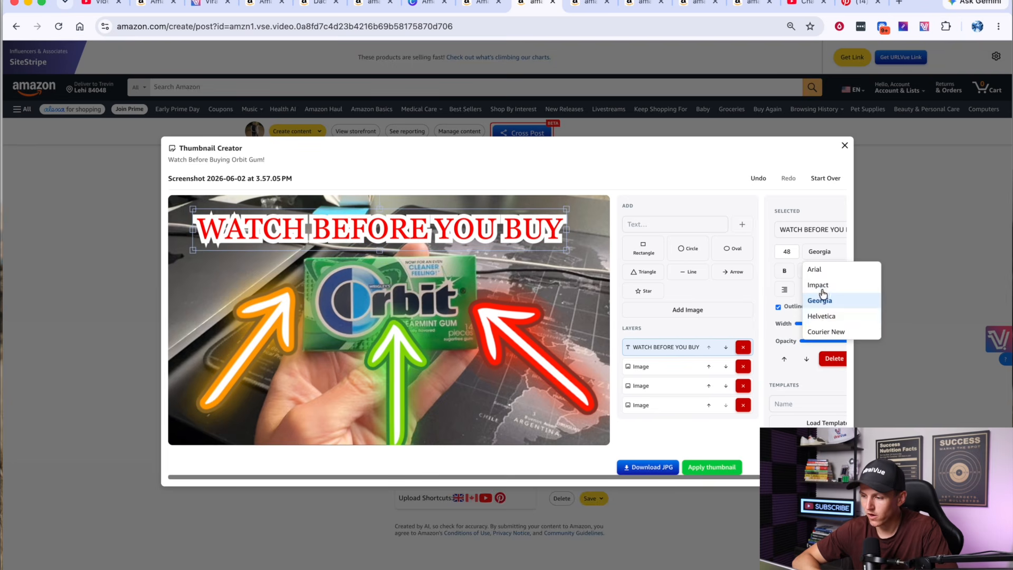
click(826, 316)
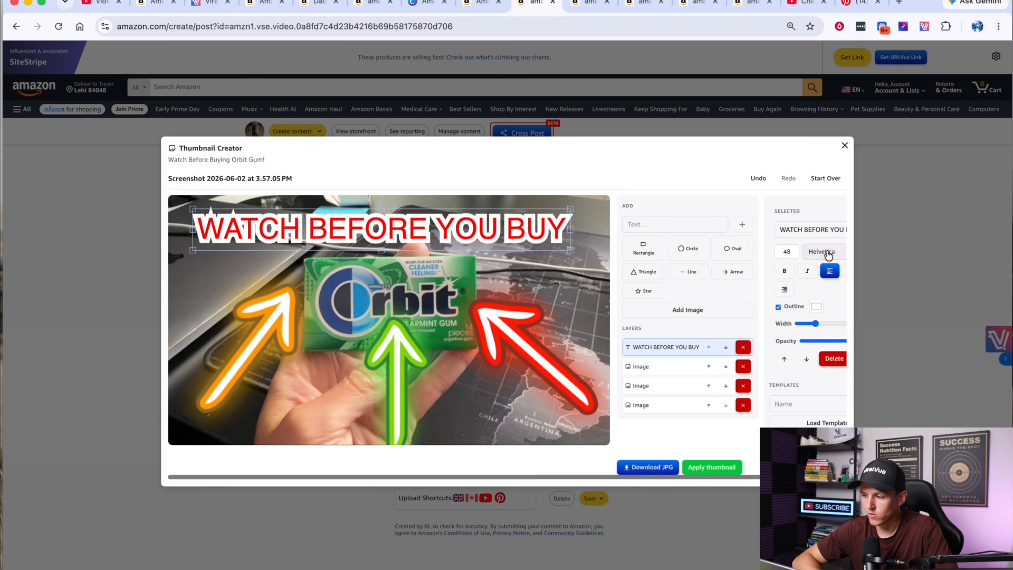
click(827, 252)
click(822, 266)
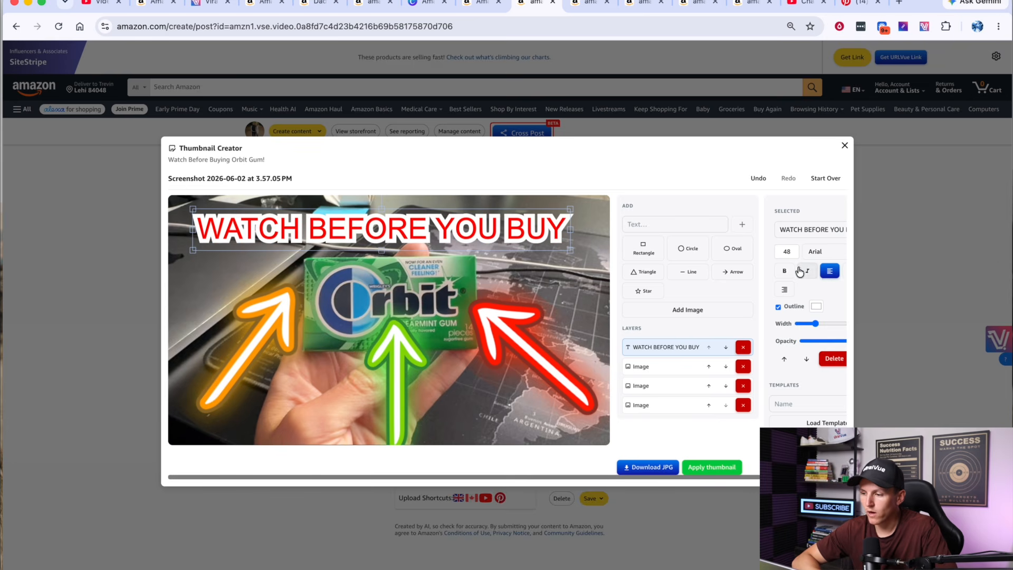
click(823, 252)
click(812, 287)
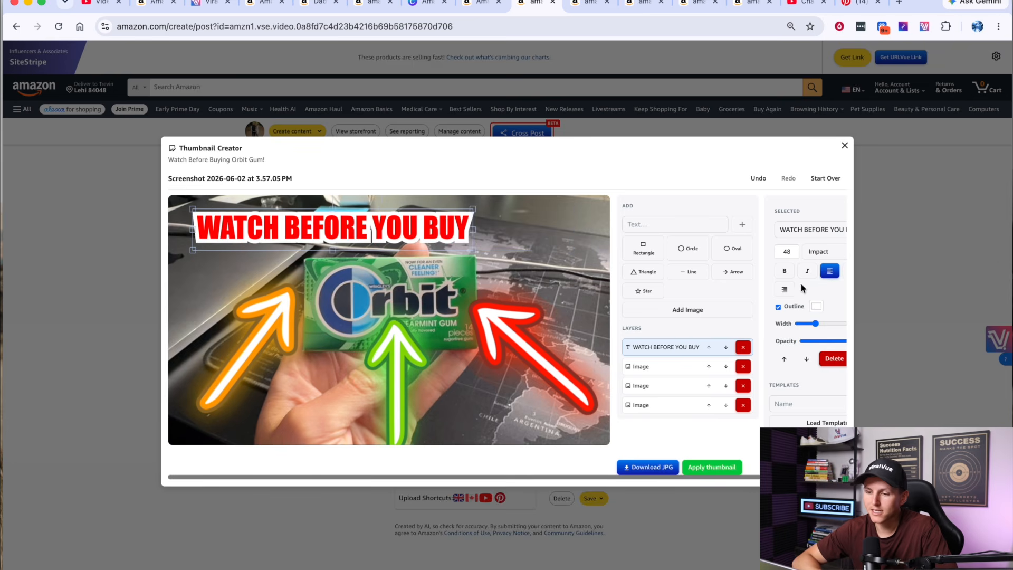
Step: Enlarge the "WATCH BEFORE YOU BUY" headline, centre it above the gum pack and activate the template name field
click(534, 242)
click(461, 244)
drag(472, 265, 500, 231)
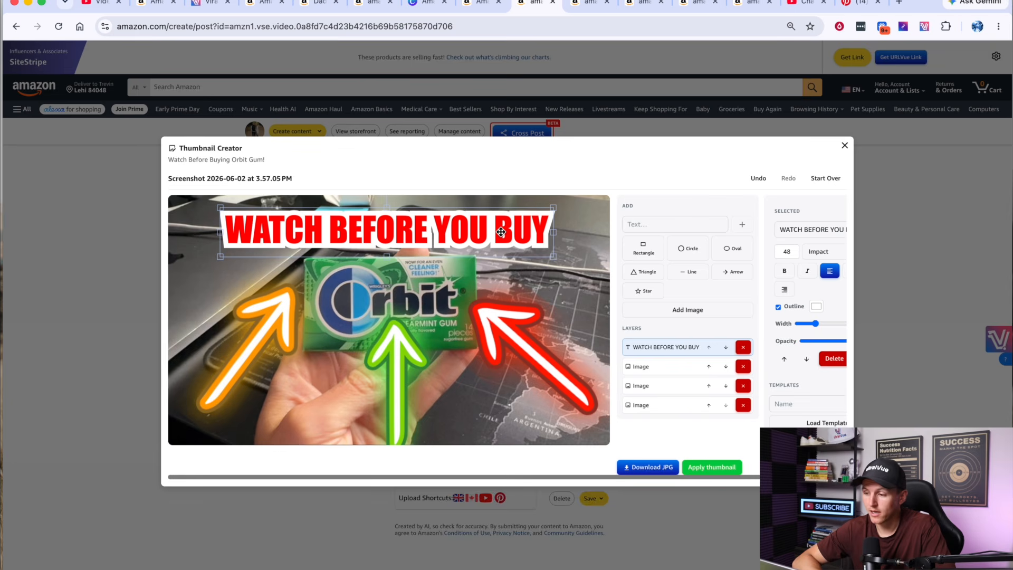
scroll(736, 257, right, 3)
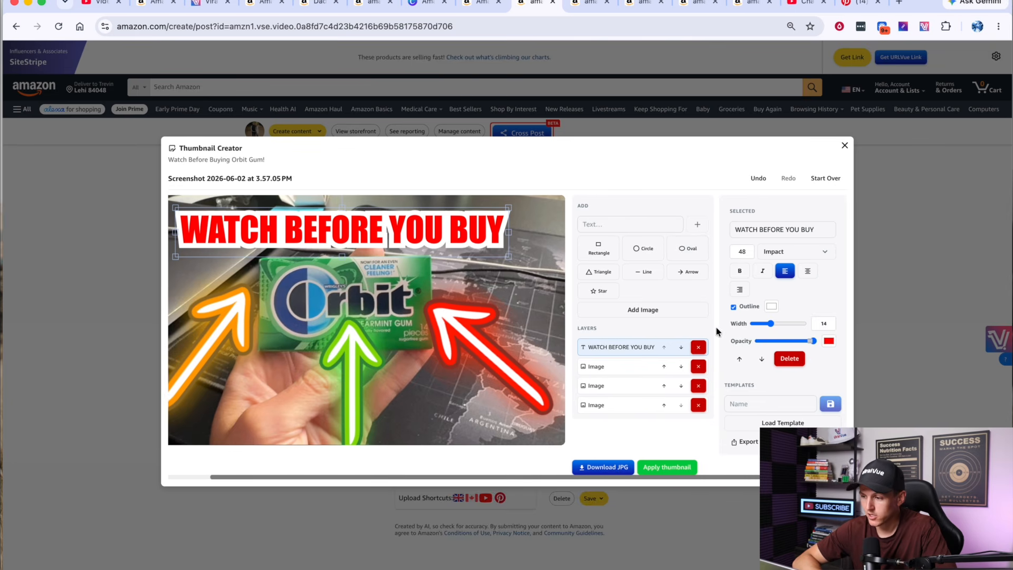
click(743, 403)
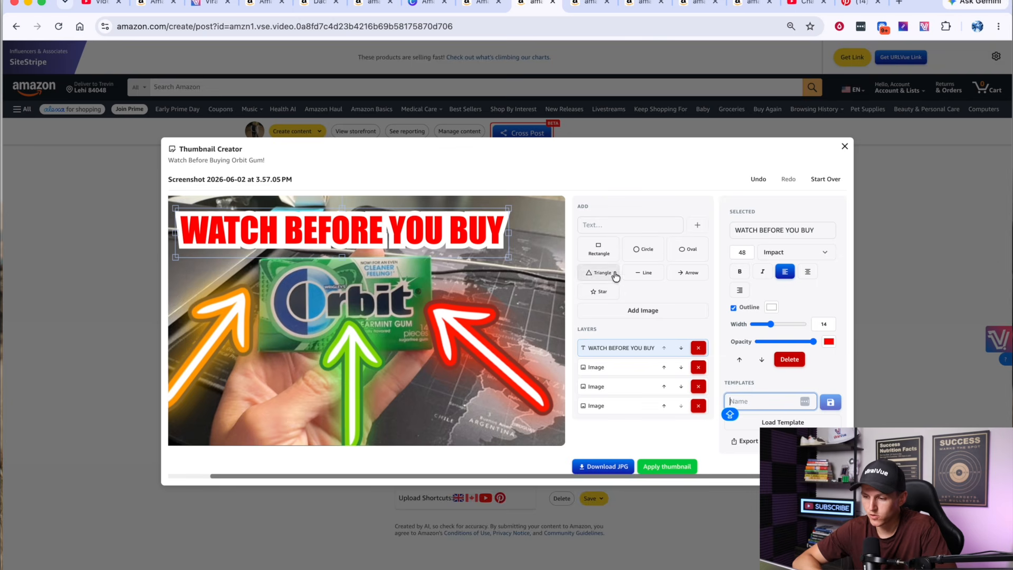
Step: Switch to the Amazon Thumbnails design in Canva and delete the background photo from page 81, "honest", keeping its text and arrow
click(696, 347)
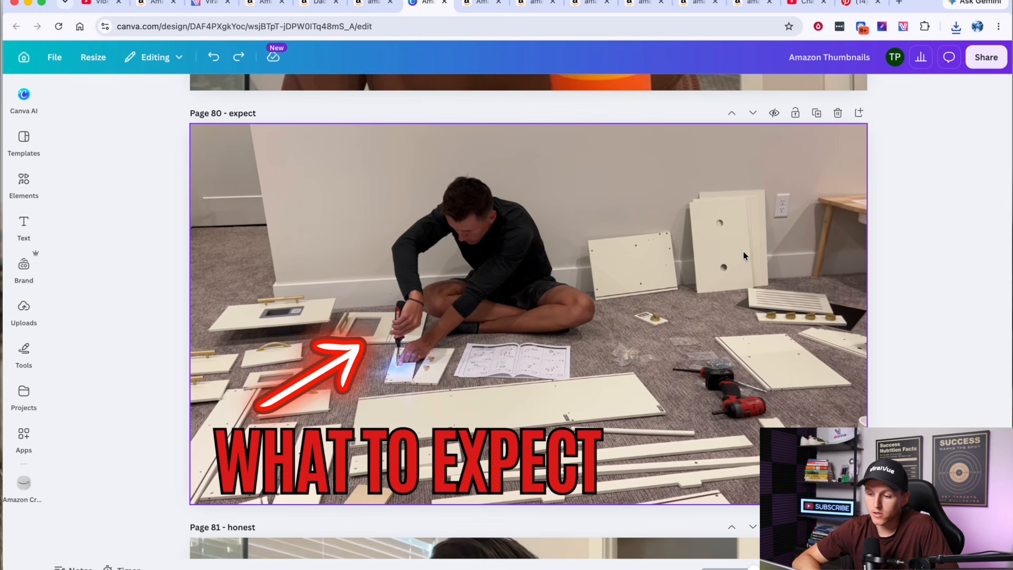
scroll(743, 251, down, 3)
scroll(743, 255, down, 2)
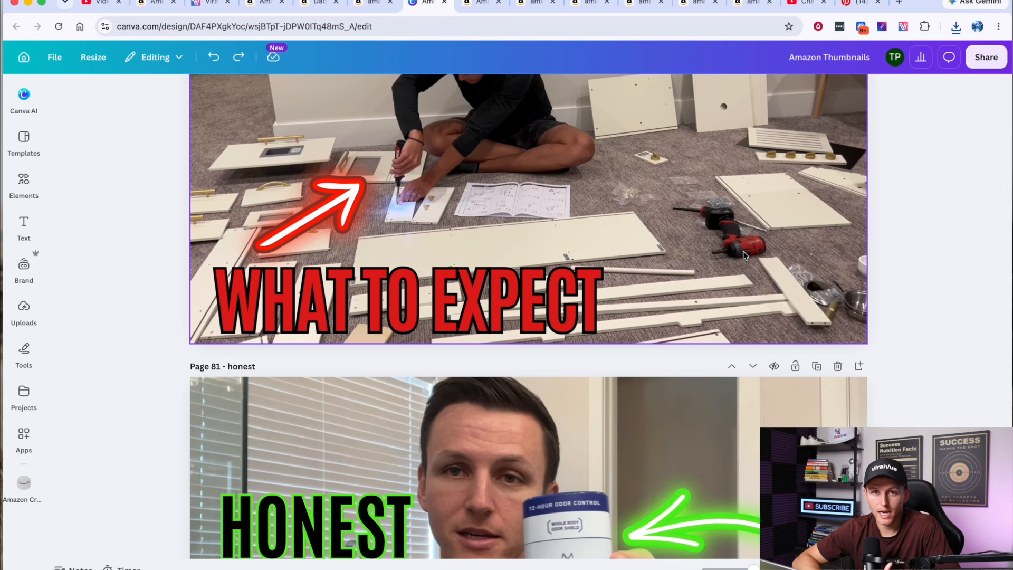
scroll(743, 255, down, 5)
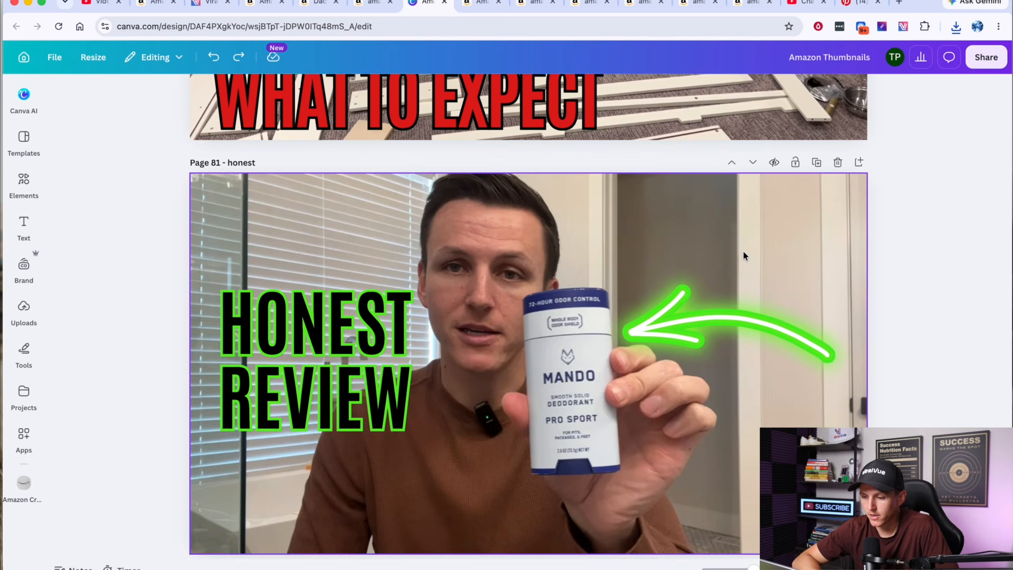
scroll(743, 255, up, 1)
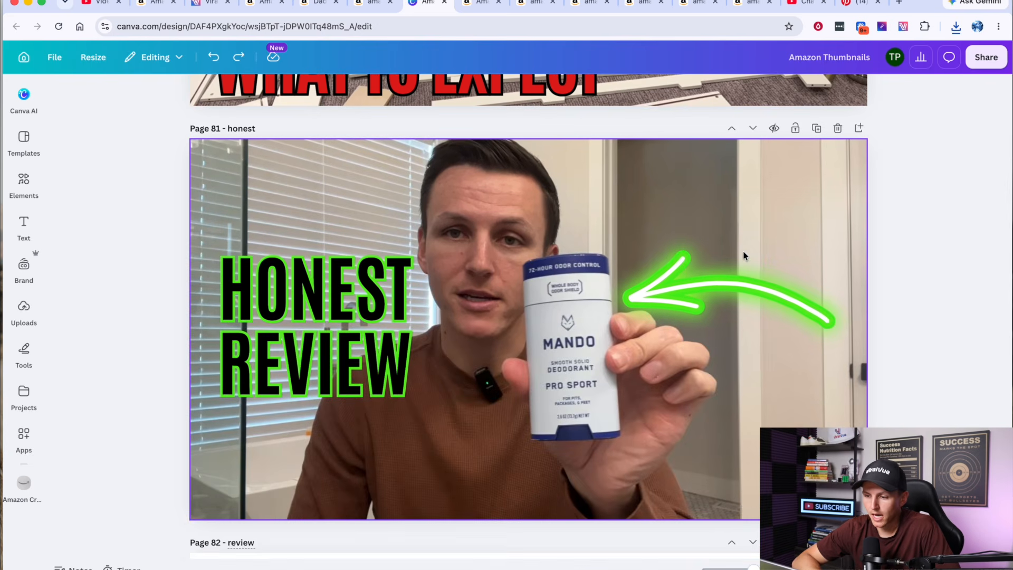
click(522, 186)
key(Delete)
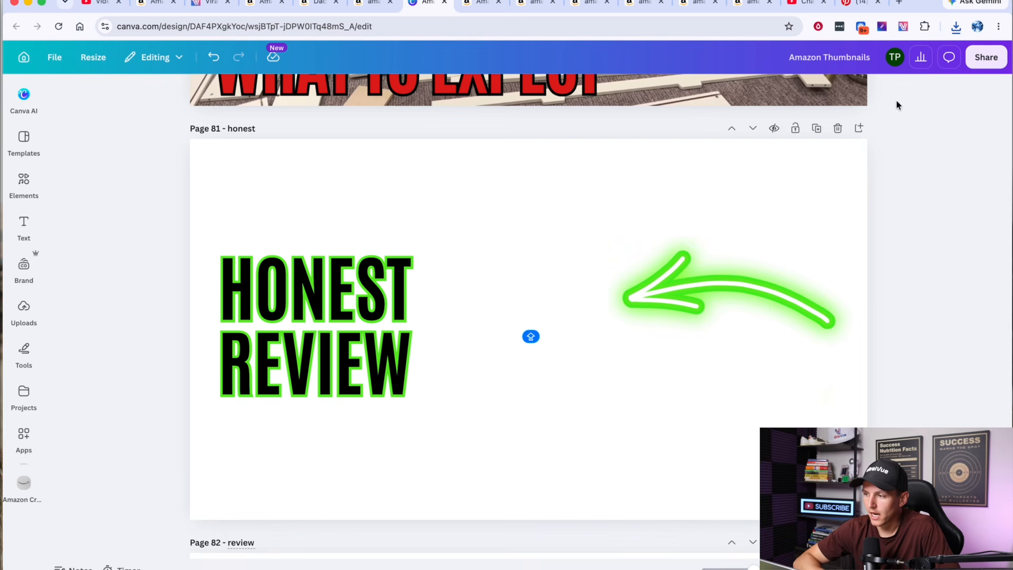
Step: Download only the current page (Page 81) as a PNG with a transparent background
click(985, 58)
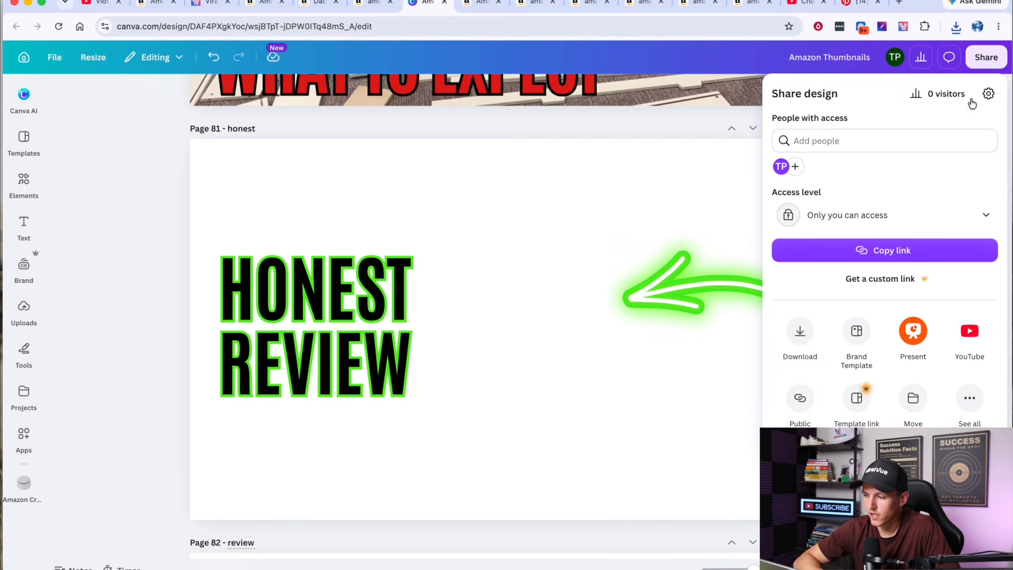
click(800, 343)
click(805, 298)
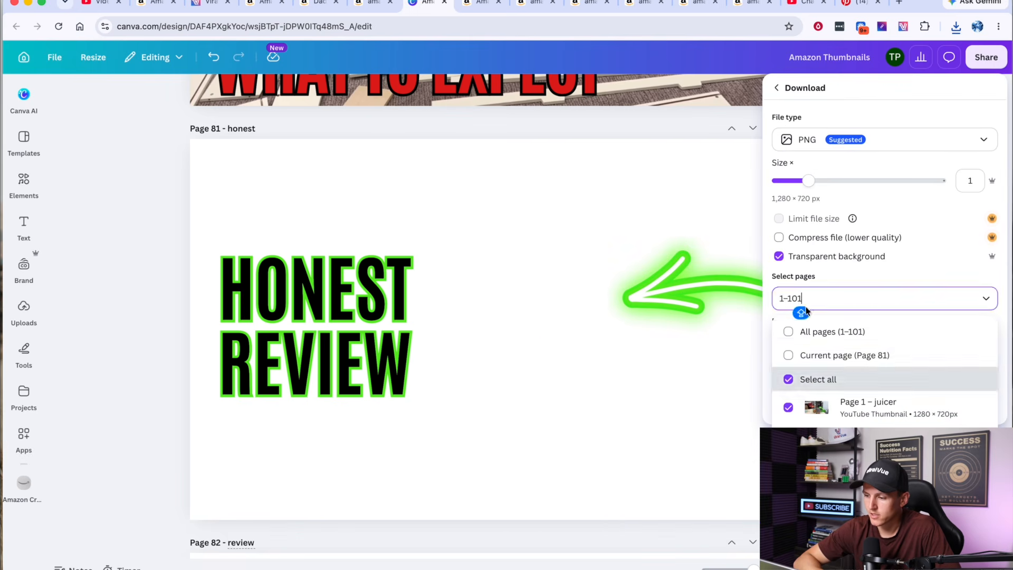
click(788, 356)
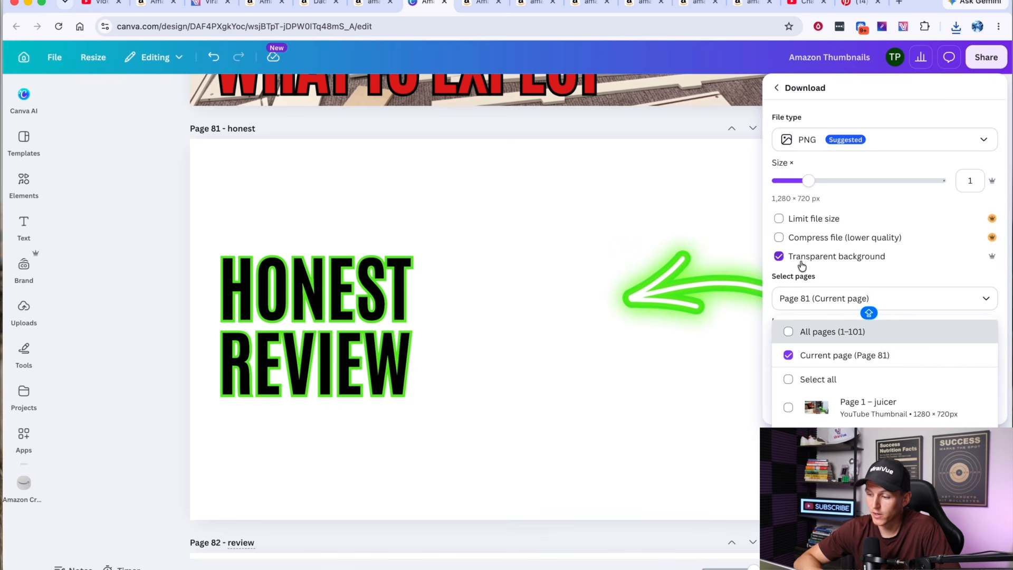
scroll(843, 409, down, 1)
click(850, 419)
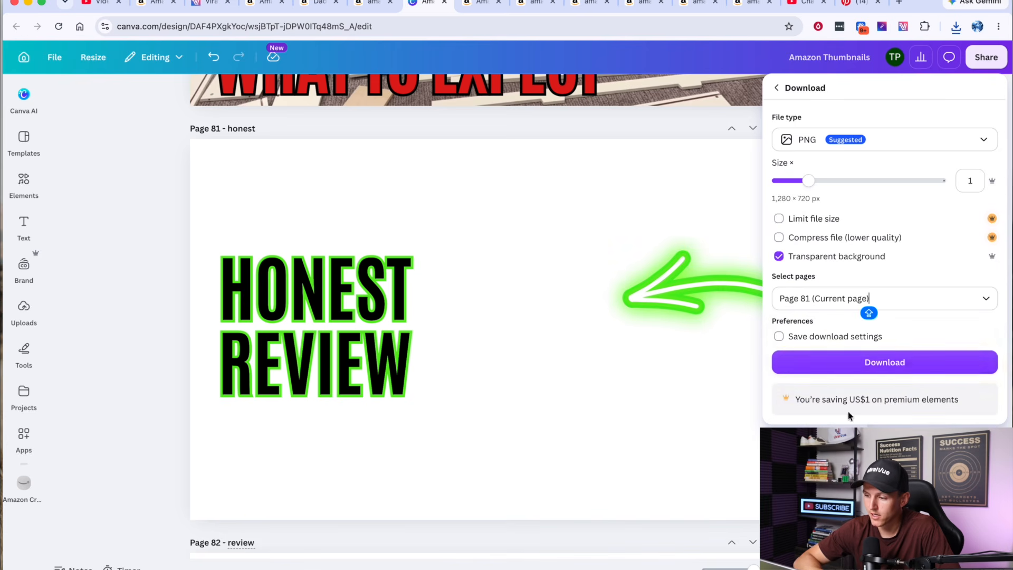
click(848, 361)
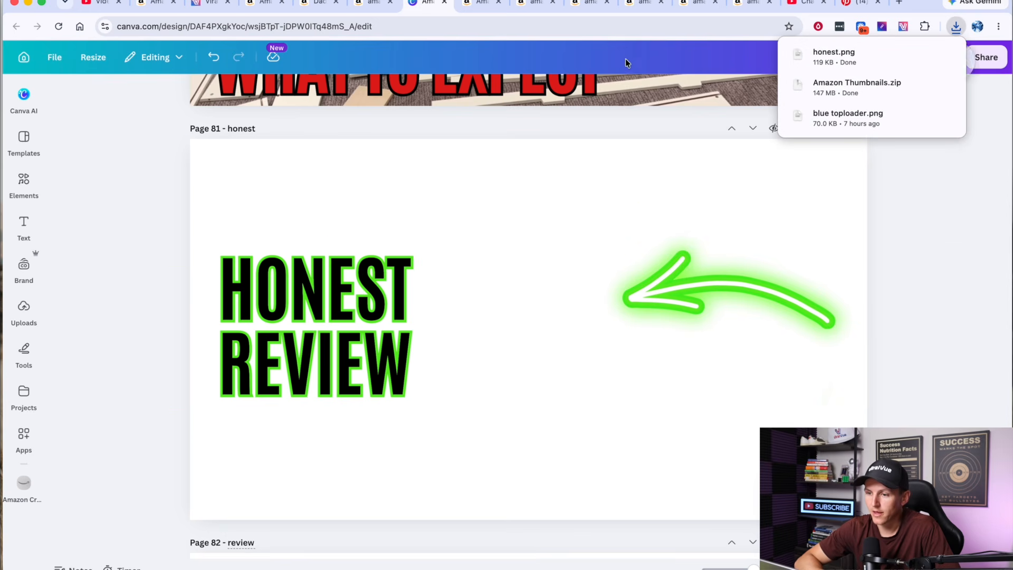
Step: Return to the Orbit Gum post on Amazon and load the 3.57.05 PM gum screenshot from Desktop into Thumbnail Creator
click(535, 3)
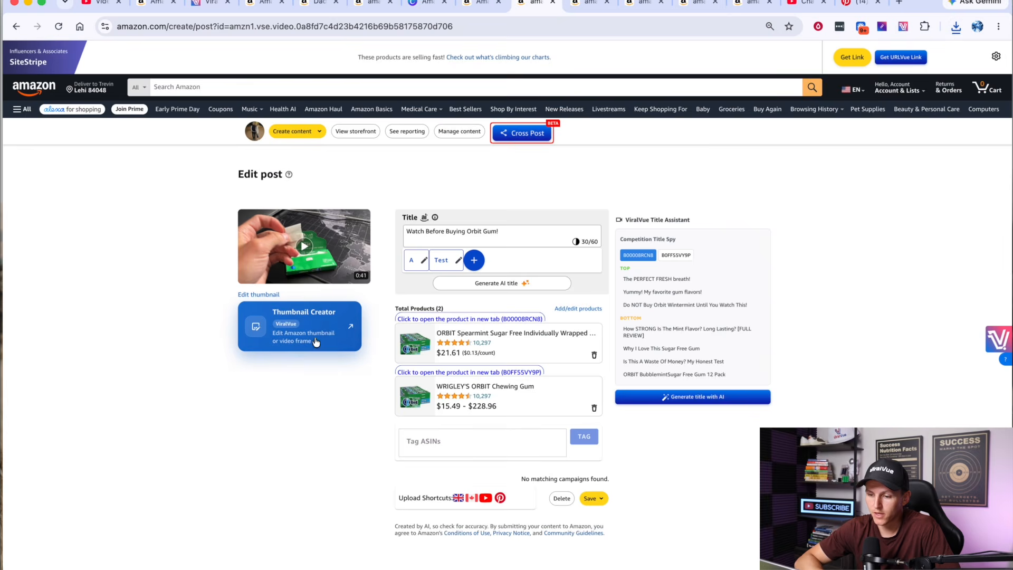
click(324, 327)
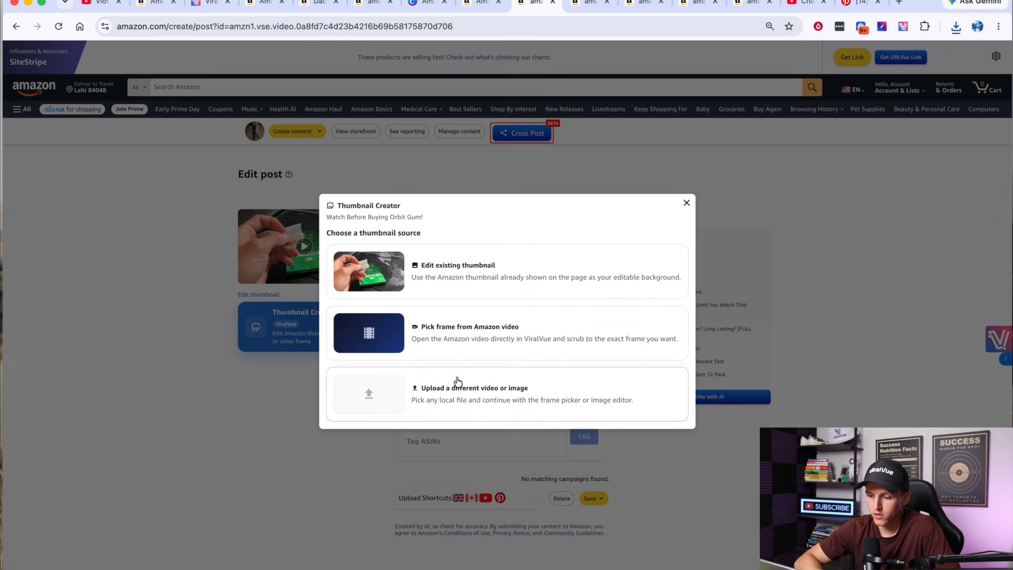
click(452, 396)
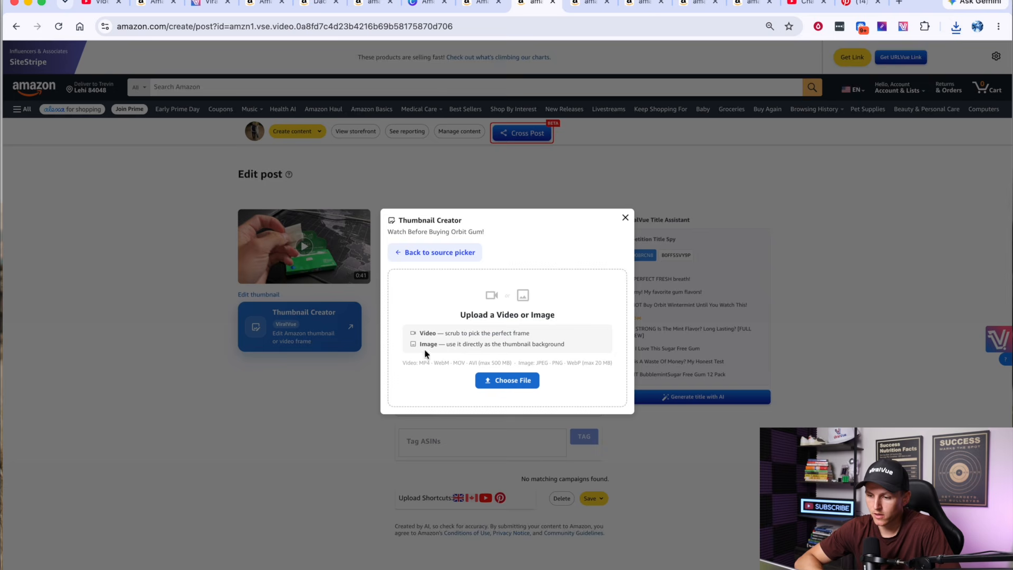
click(507, 380)
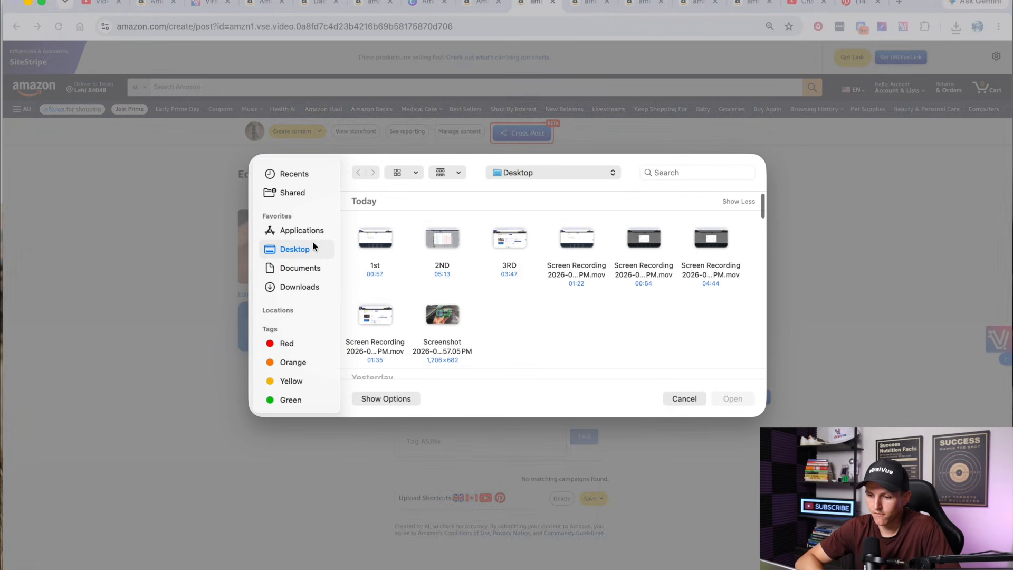
click(447, 318)
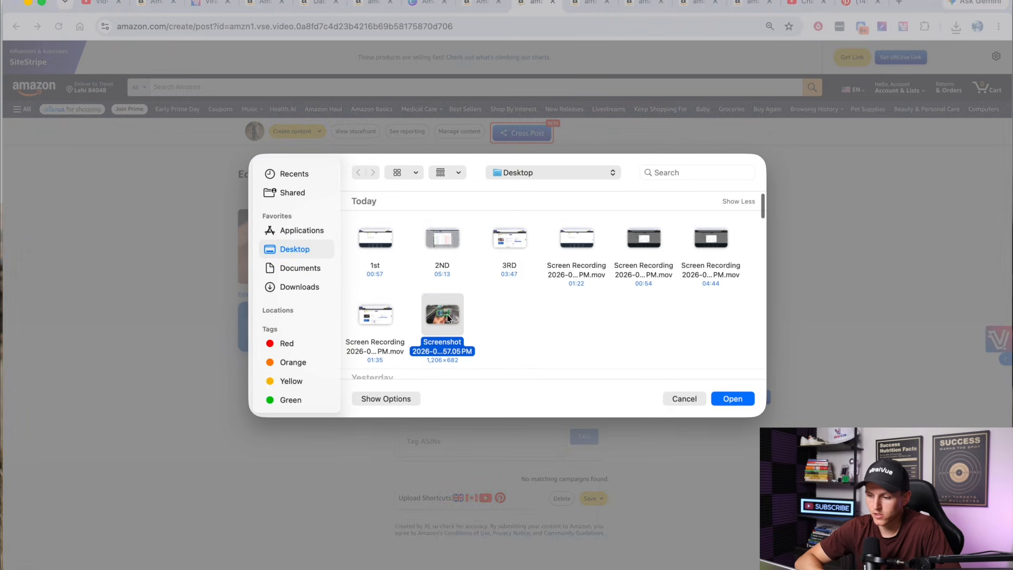
click(752, 404)
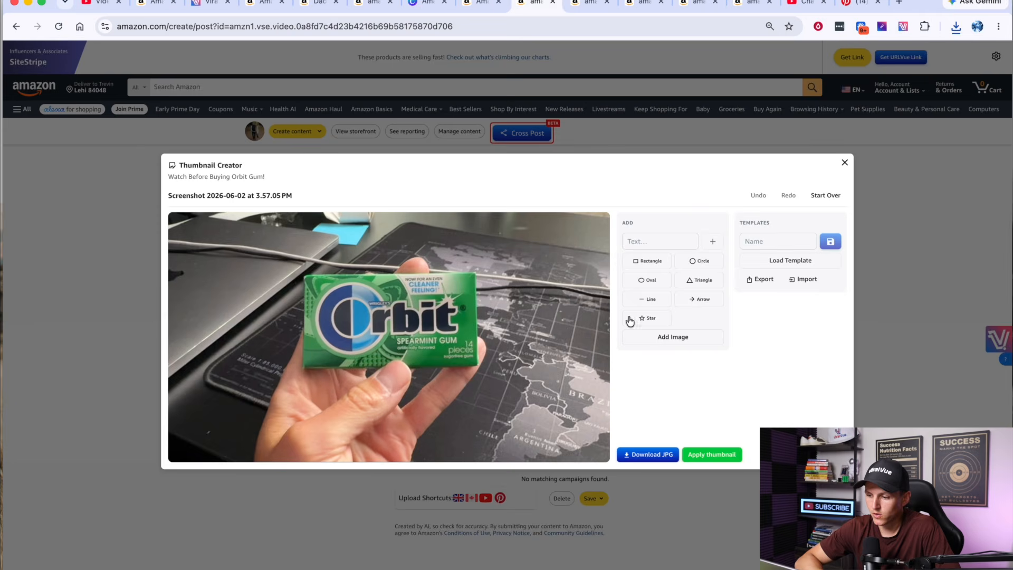
Step: Add the honest.png overlay from Downloads on top of the gum photo
click(675, 337)
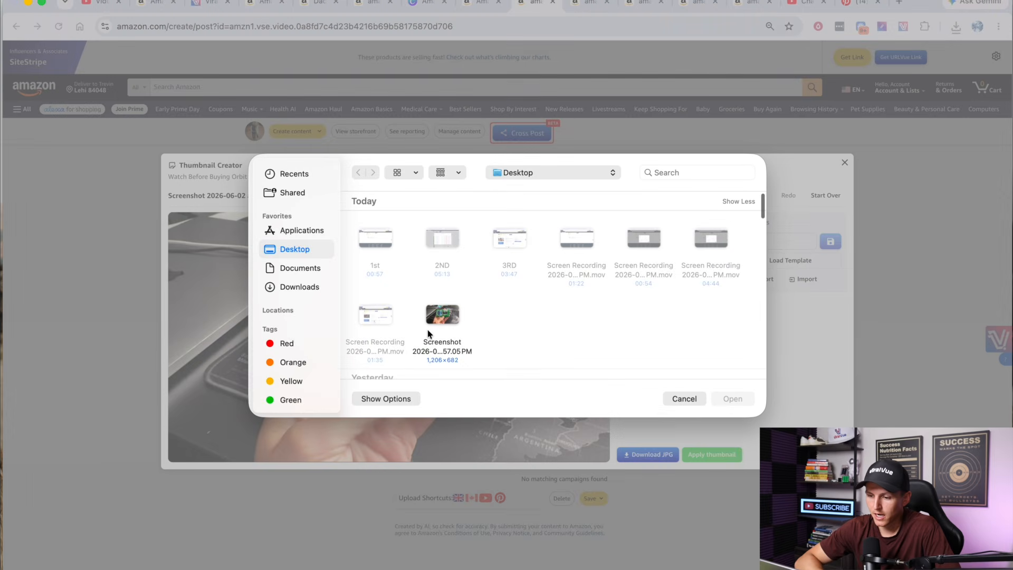
click(303, 289)
click(450, 246)
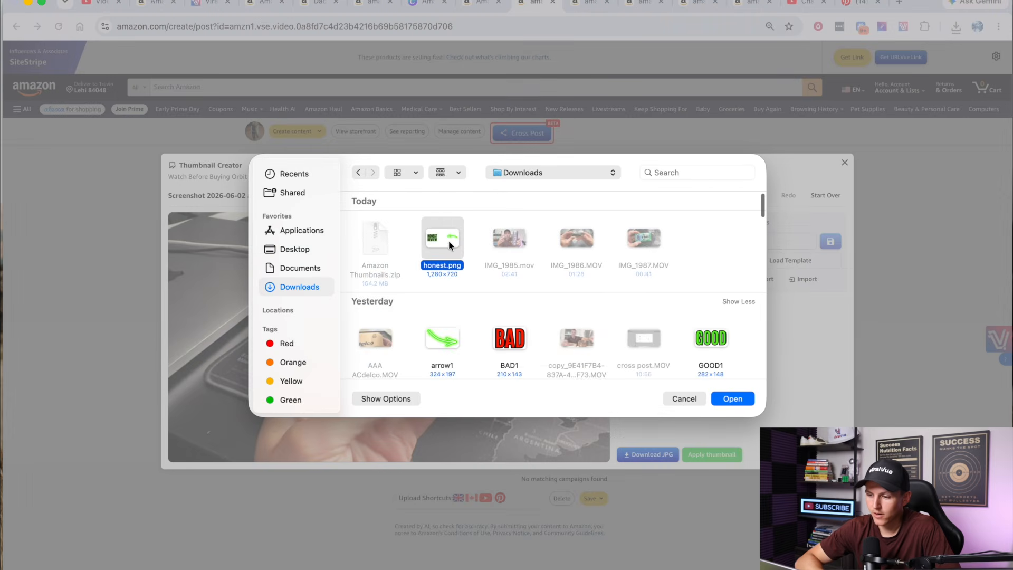
click(735, 396)
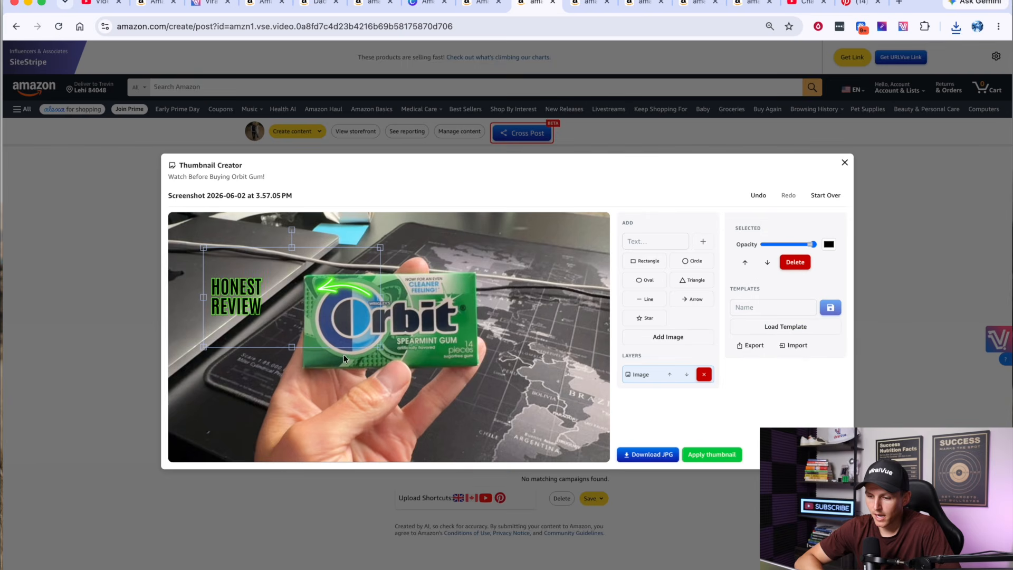
Step: Try the honest.png overlay enlarged to about the full photo width and repositioned around the gum pack, and delete its layer
drag(380, 346, 535, 413)
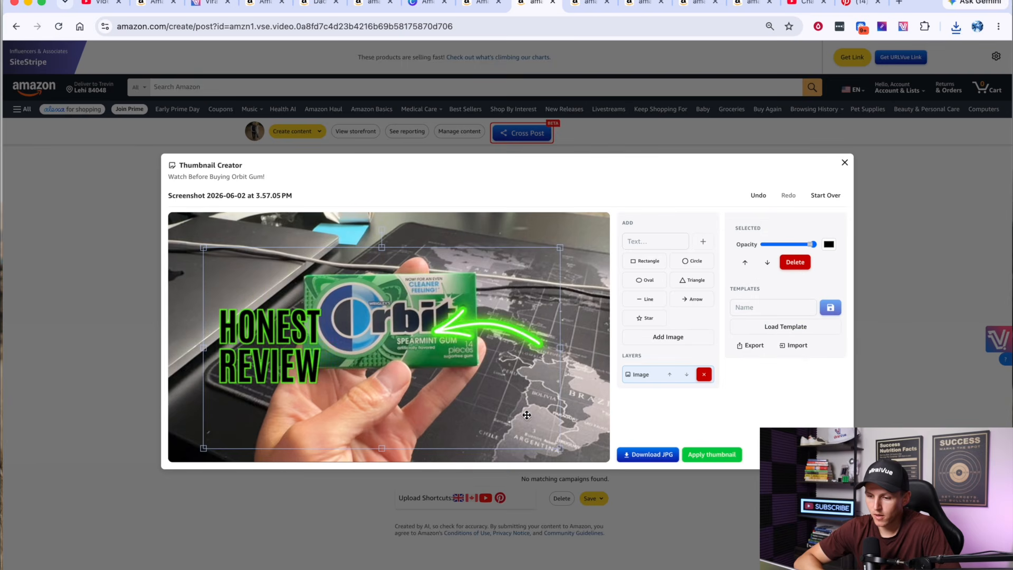
drag(481, 356, 479, 346)
drag(528, 399, 609, 448)
drag(482, 403, 479, 366)
drag(601, 403, 604, 425)
drag(429, 355, 444, 329)
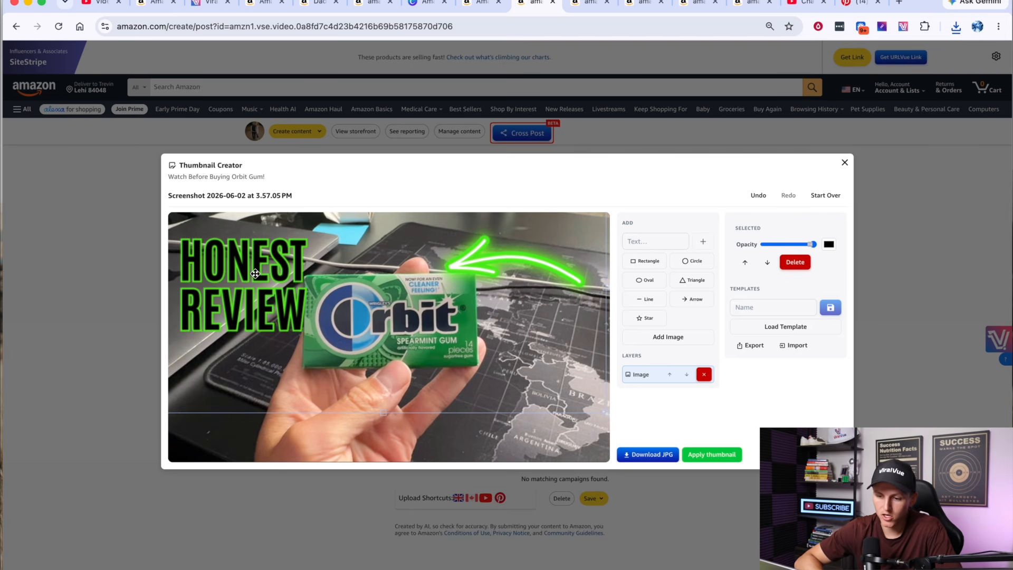
drag(320, 284, 328, 324)
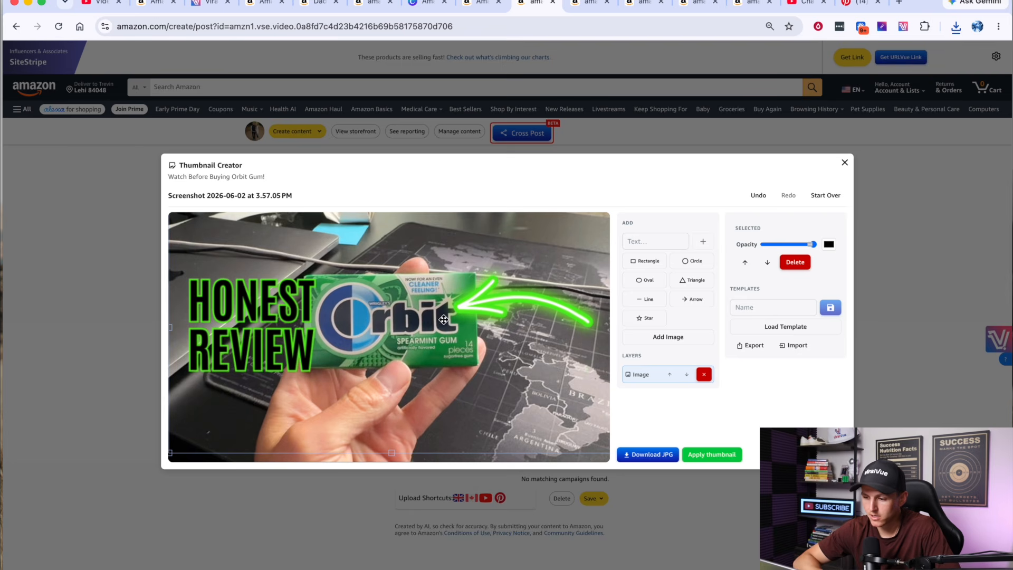
click(701, 374)
Step: Add the arrow1 image from Downloads and place it at the photo's upper right, angled to point at the gum pack
click(672, 339)
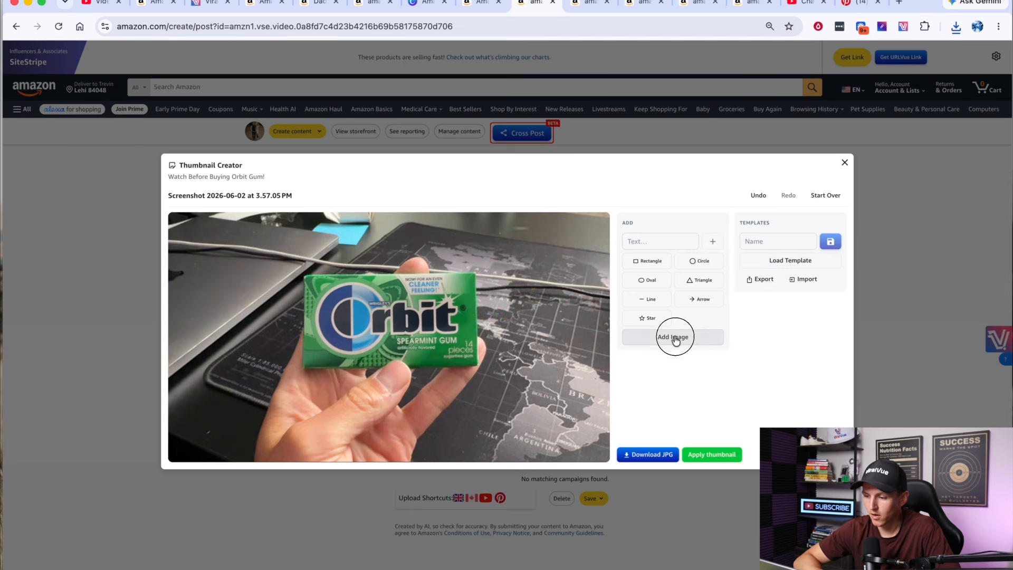
click(448, 333)
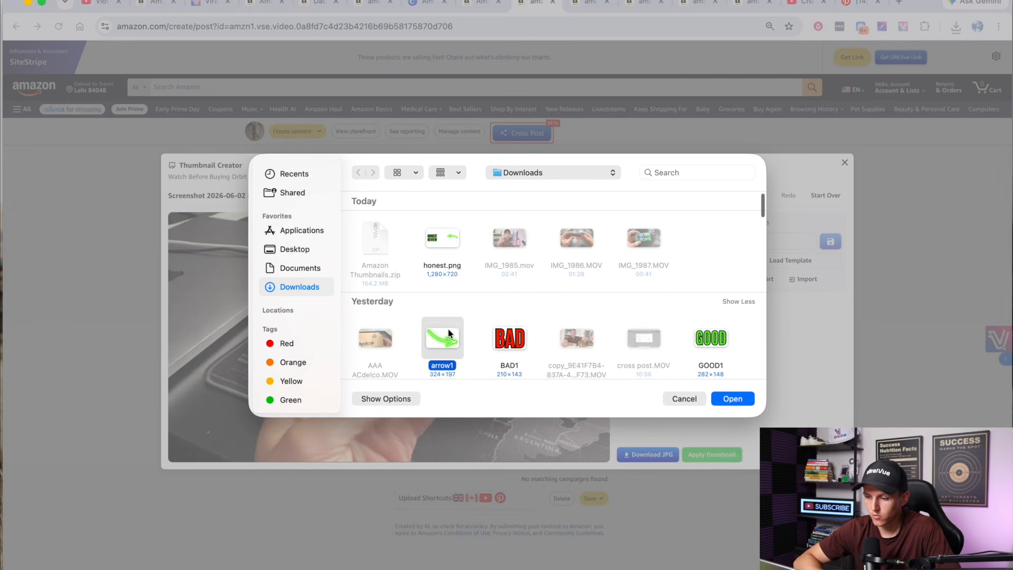
click(712, 399)
drag(275, 228, 516, 254)
Step: Add the text "HONEST REVIEW" in the Impact font, split onto two lines
click(655, 245)
text(HONEST REVIEW)
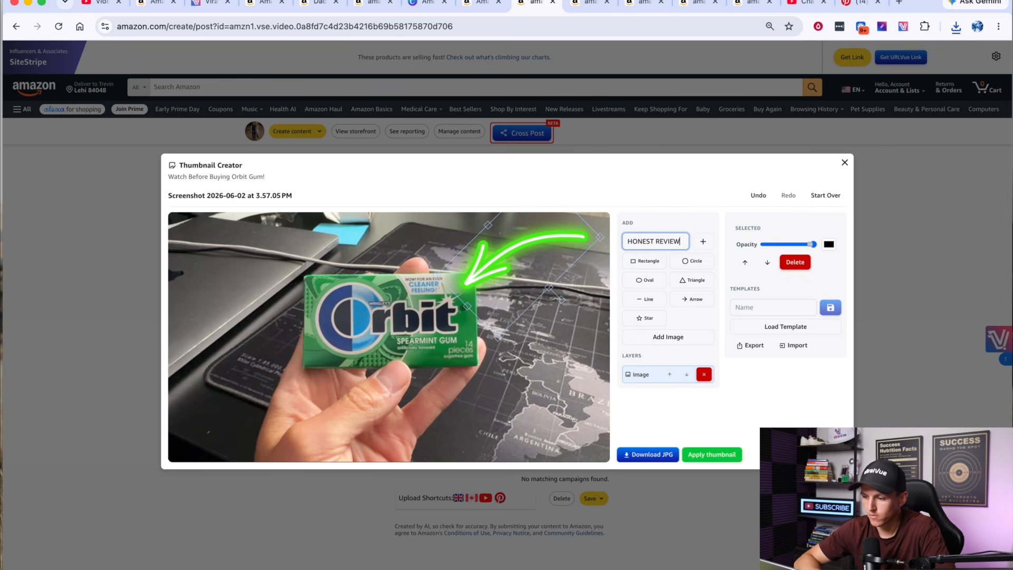
click(703, 241)
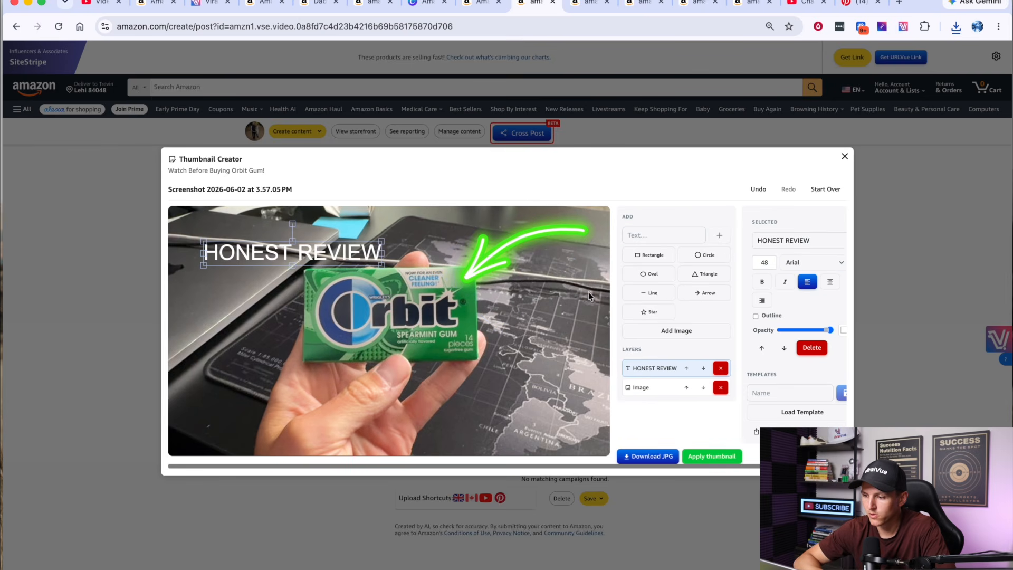
click(792, 263)
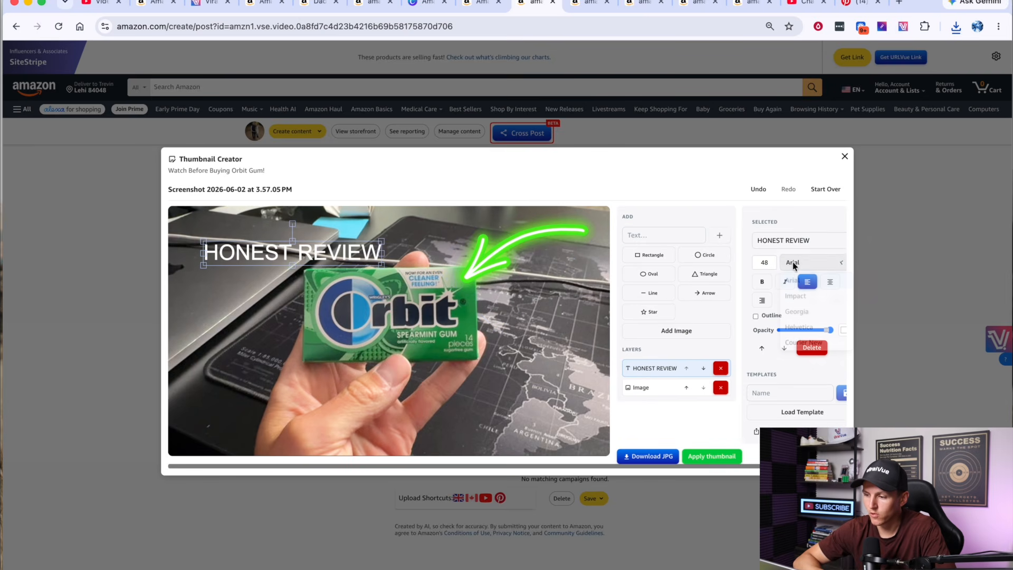
click(796, 296)
double_click(270, 249)
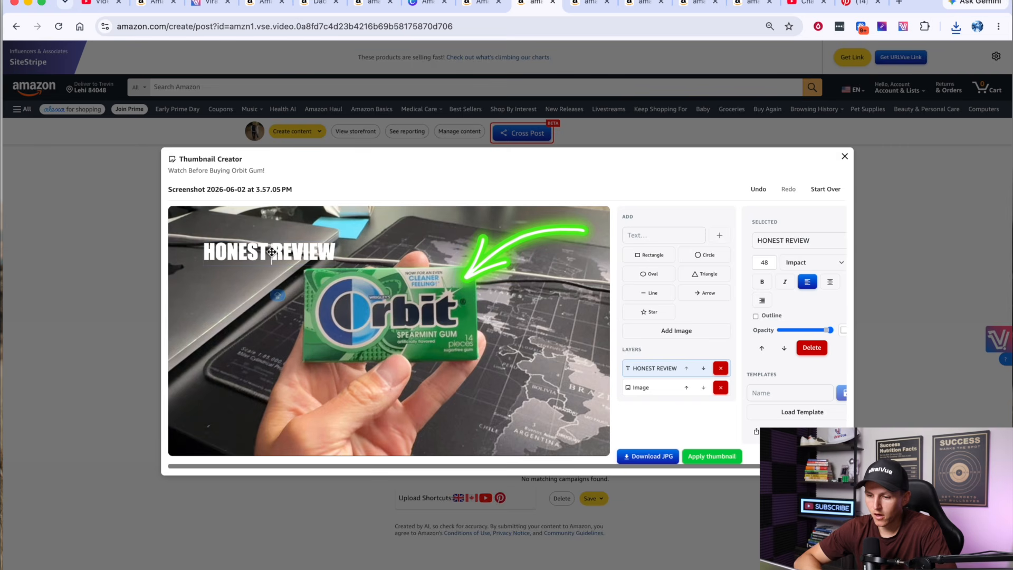
key(Return)
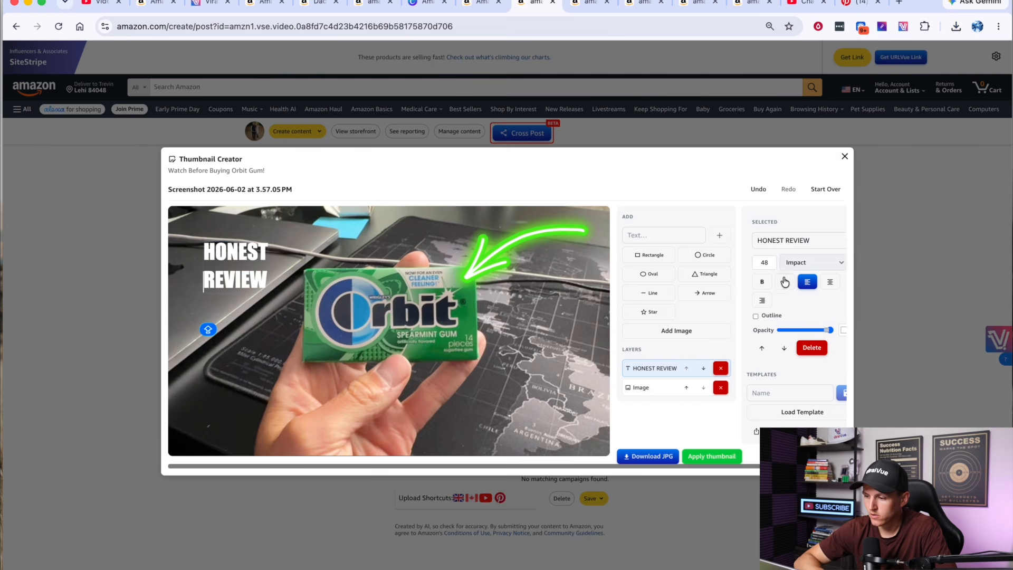
Step: Give the HONEST REVIEW text a black outline with a width of 19
click(756, 315)
drag(778, 323, 799, 324)
scroll(829, 341, right, 2)
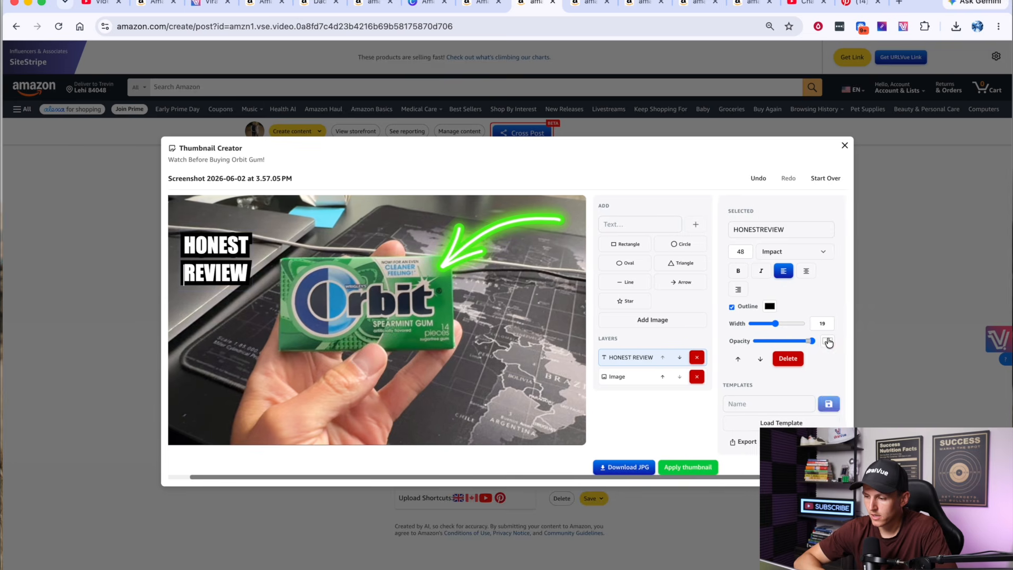
Step: Color the HONEST REVIEW text bright green by sampling the green of the arrow
click(827, 341)
click(899, 417)
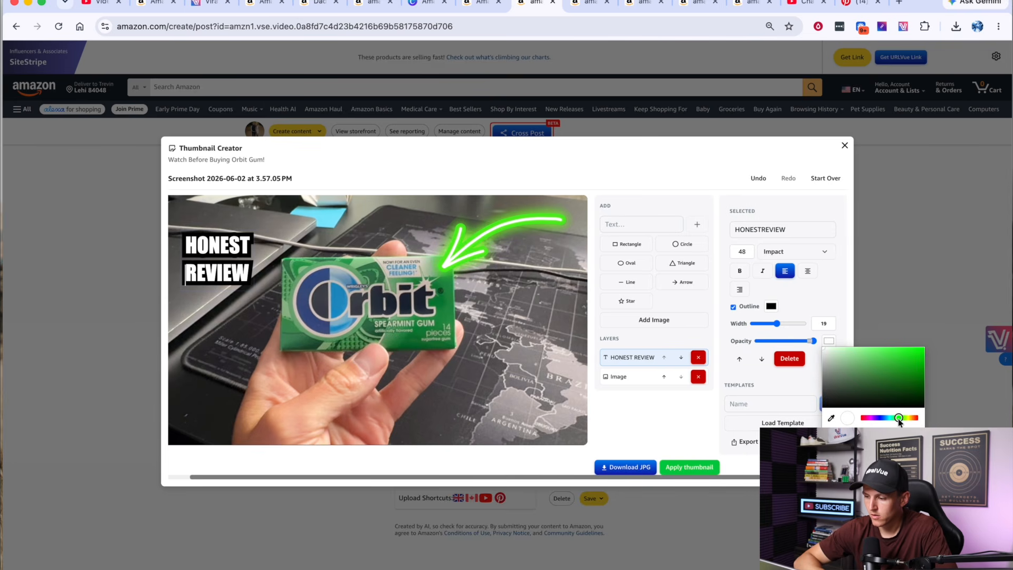
click(830, 418)
drag(617, 301, 505, 228)
click(504, 228)
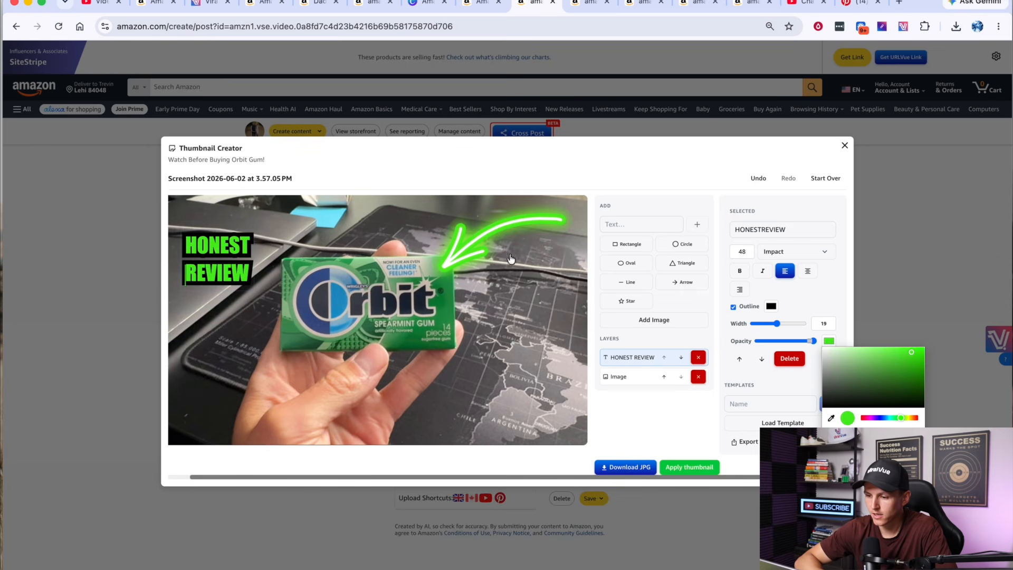
Step: Enlarge the HONEST REVIEW text into the photo's lower-right corner and rotate the arrow at the upper left to point at the gum pack
drag(277, 291, 294, 301)
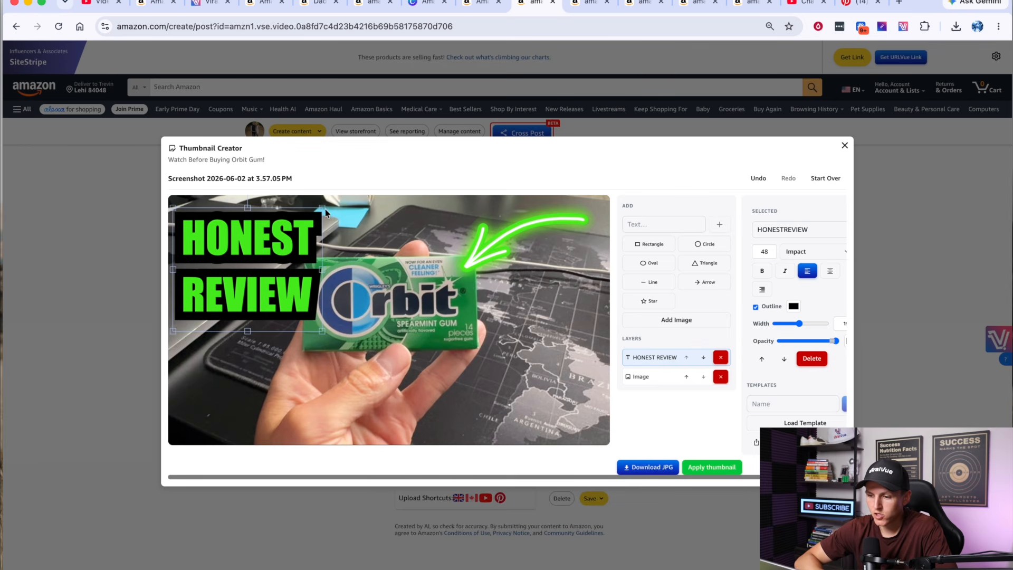
drag(300, 226, 582, 337)
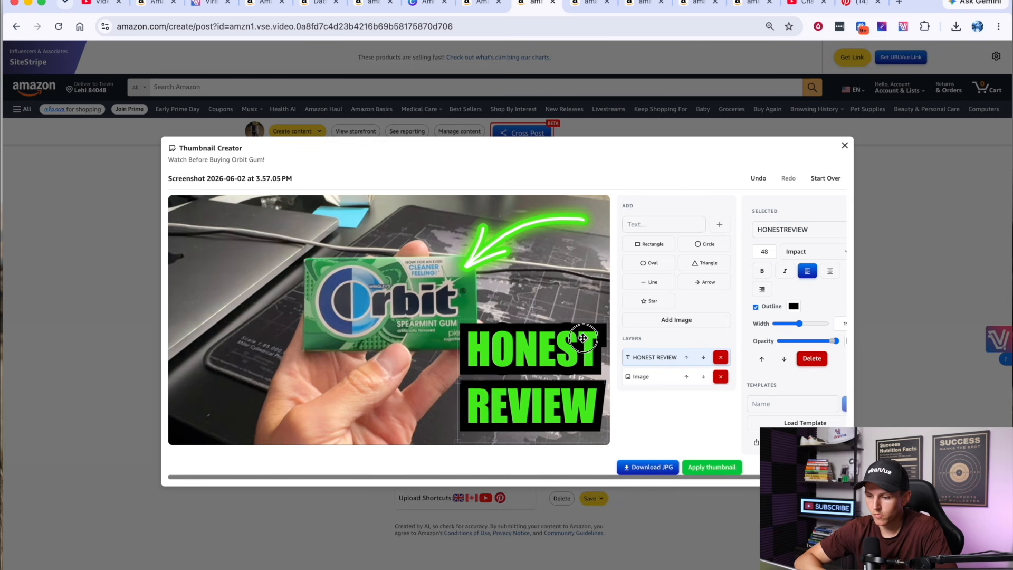
click(525, 228)
drag(526, 227, 337, 260)
drag(382, 313, 353, 234)
drag(348, 303, 258, 315)
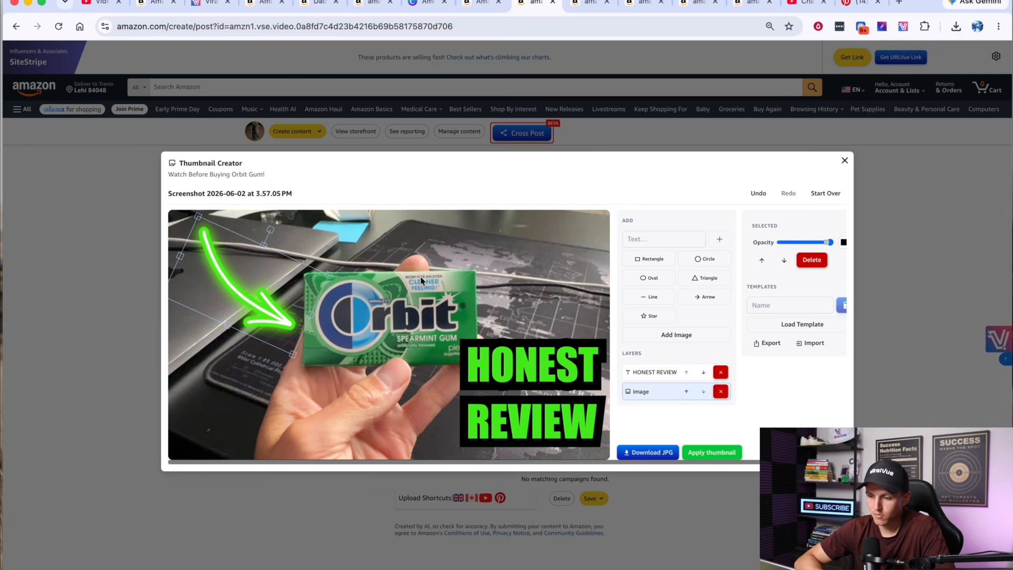
click(420, 4)
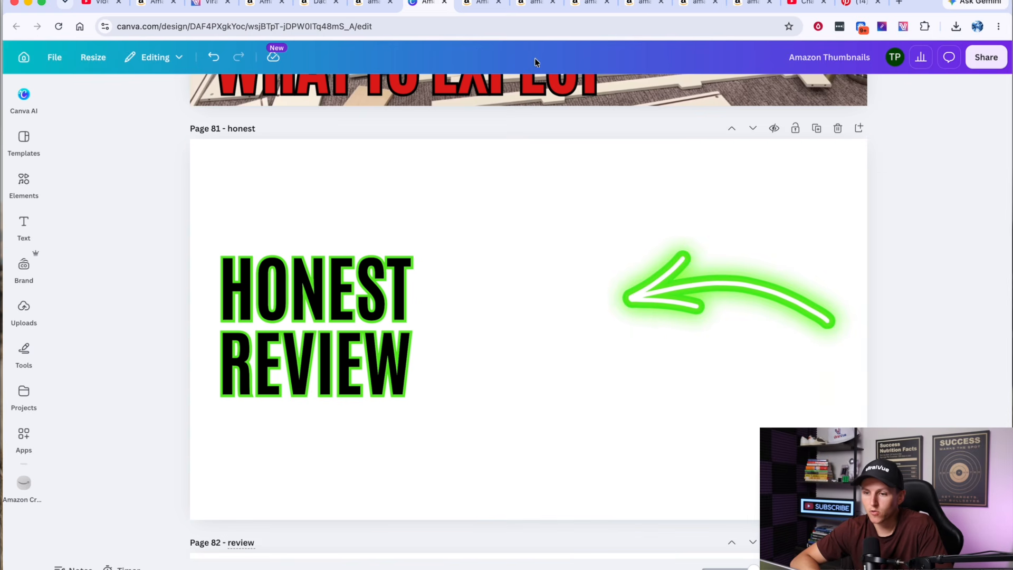
click(478, 7)
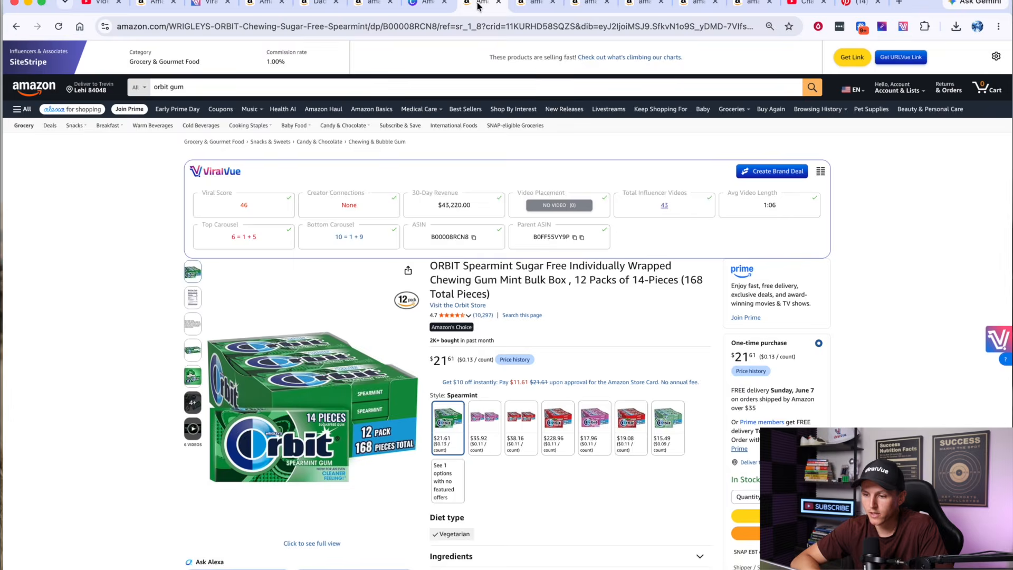
click(534, 8)
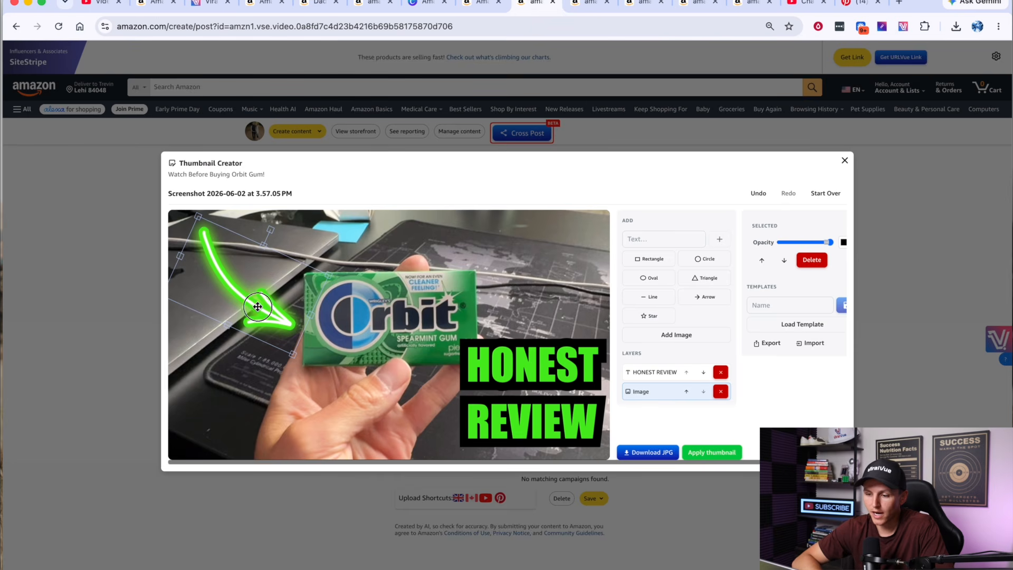
Step: Nudge the arrow slightly up and left and save the layout as a template named "HONEST"
drag(258, 307, 251, 304)
click(785, 306)
text(HONEST)
scroll(780, 315, right, 1)
click(831, 304)
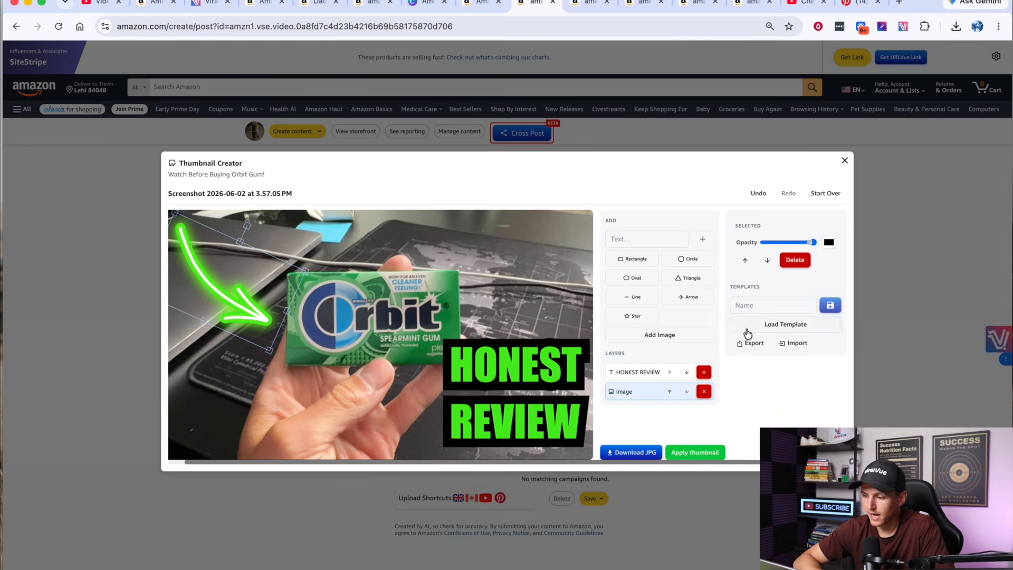
Step: Start over with the 3.57.05 PM gum screenshot from Desktop and look through the saved templates without loading one
click(828, 196)
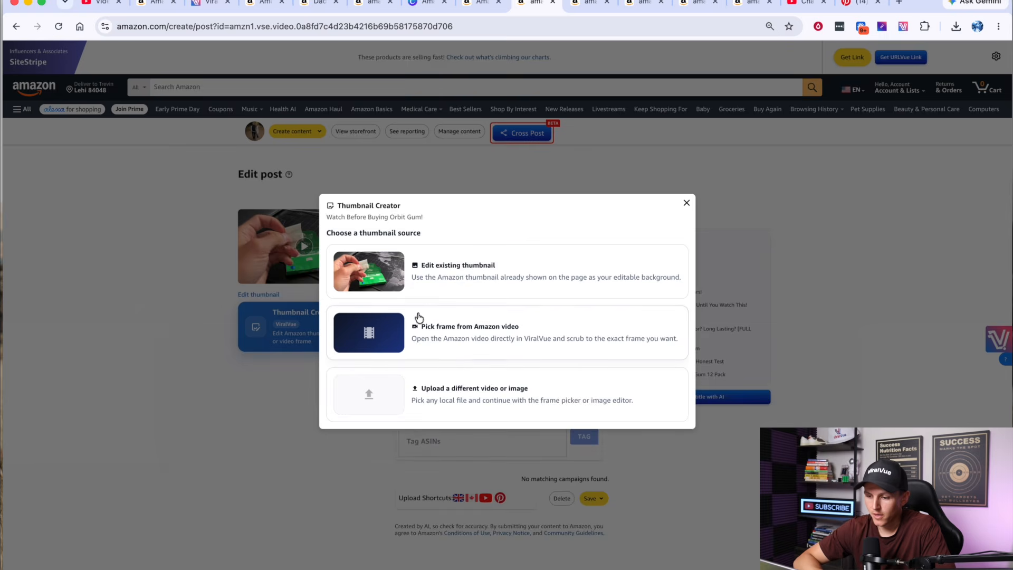
click(458, 387)
click(512, 379)
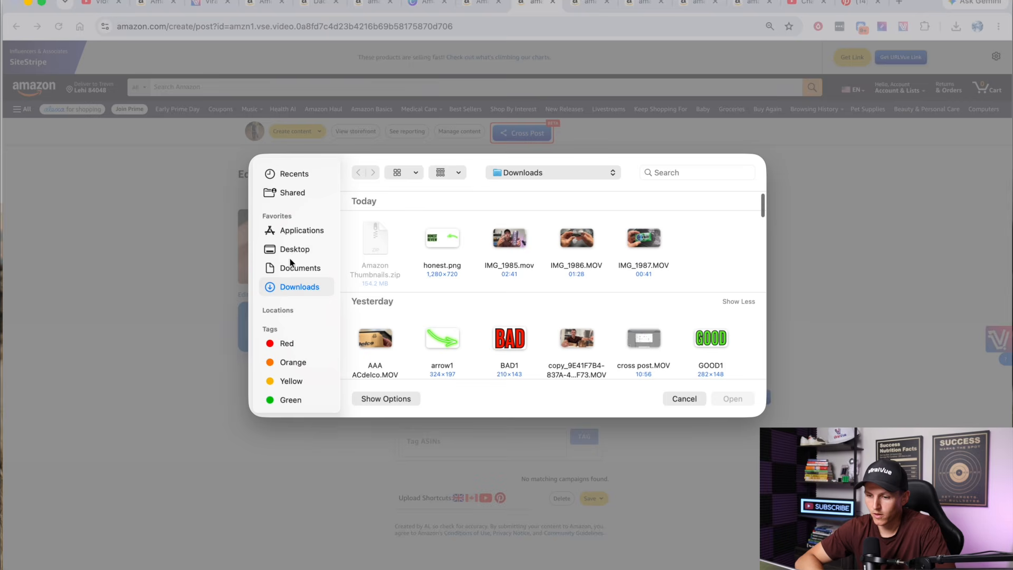
click(295, 250)
click(457, 316)
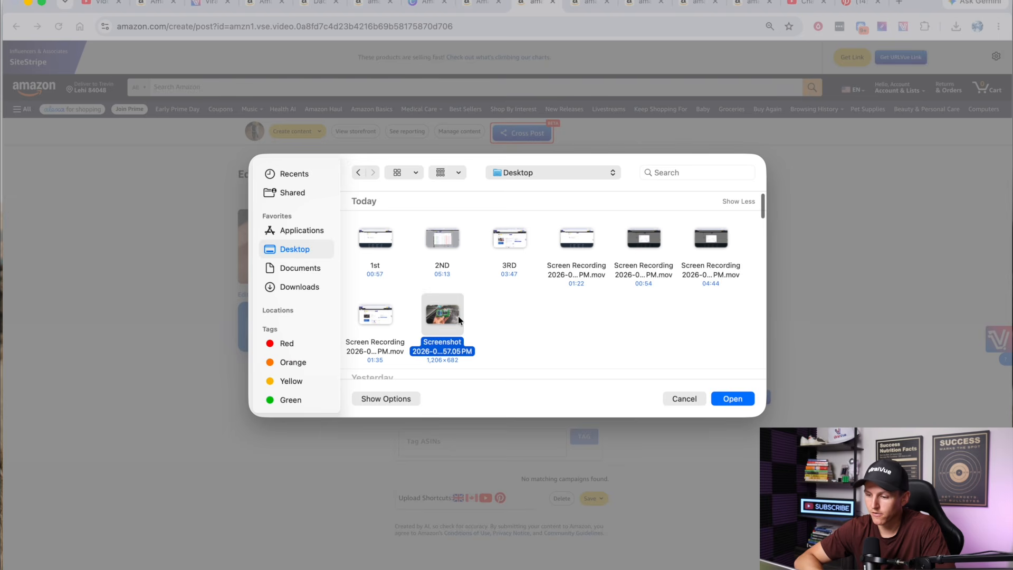
click(736, 397)
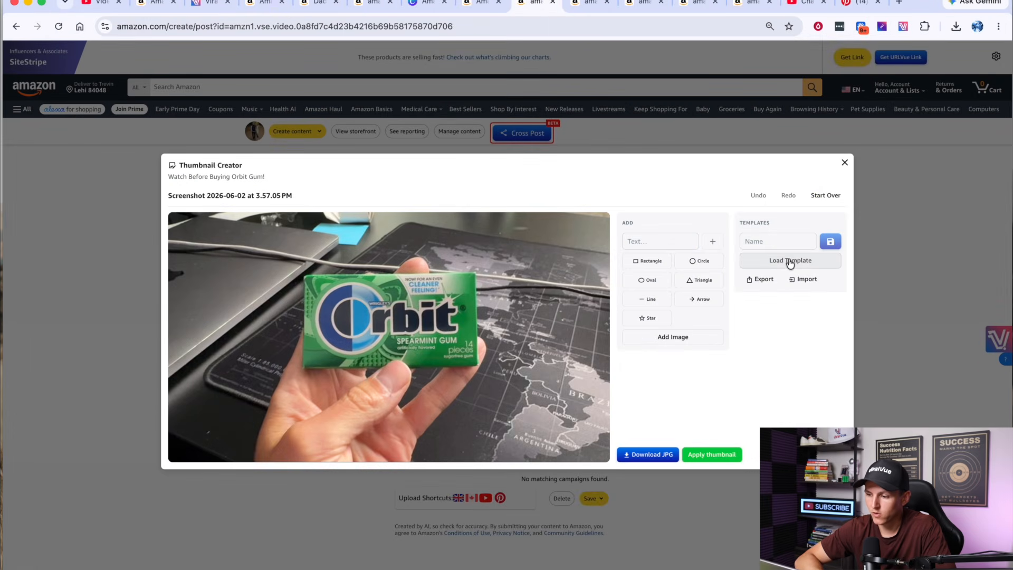
click(790, 262)
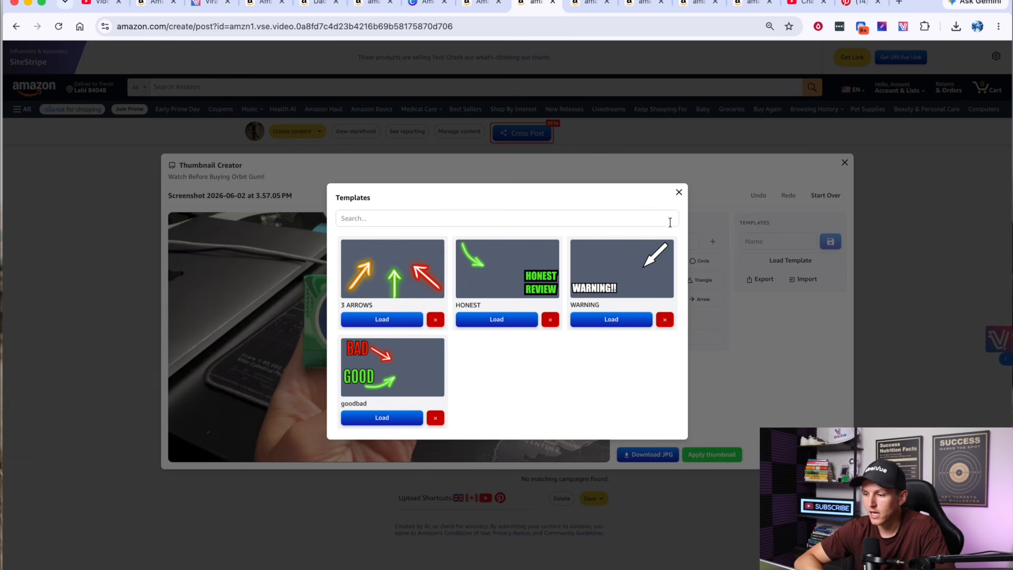
click(679, 193)
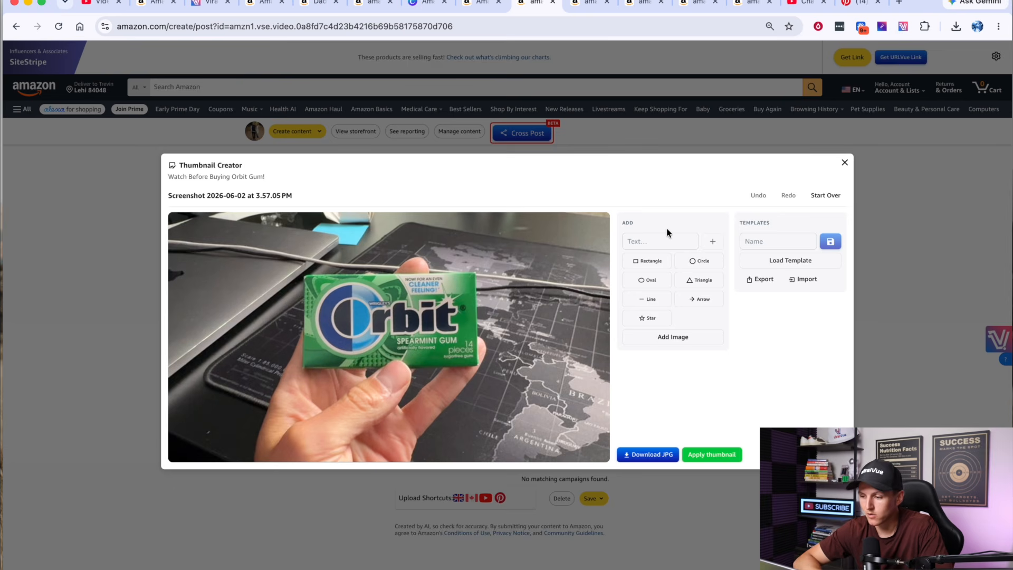
Step: Add a triangle, an arrow, an oval and a rectangle to the gum photo
click(700, 280)
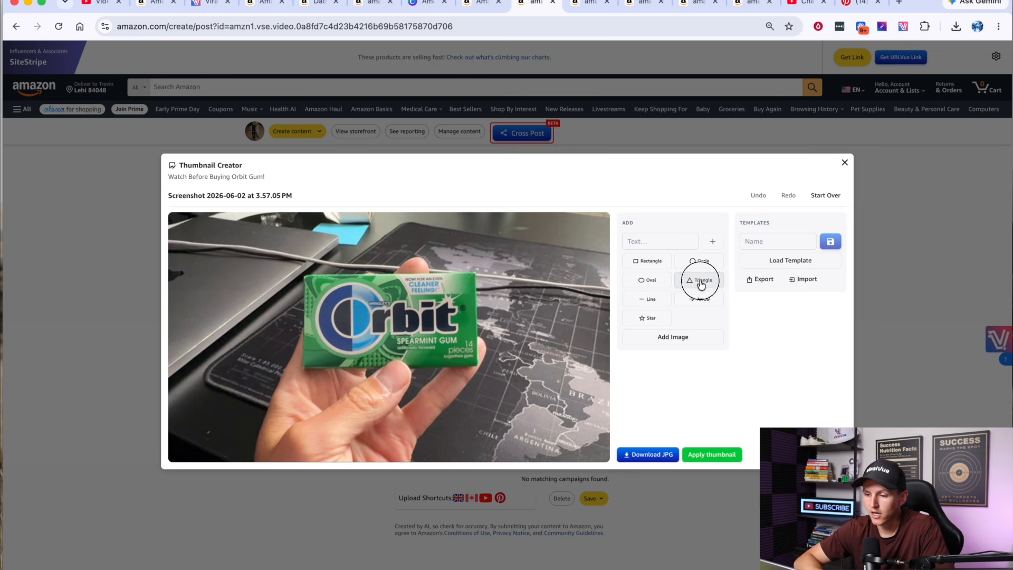
click(685, 307)
click(643, 289)
click(648, 262)
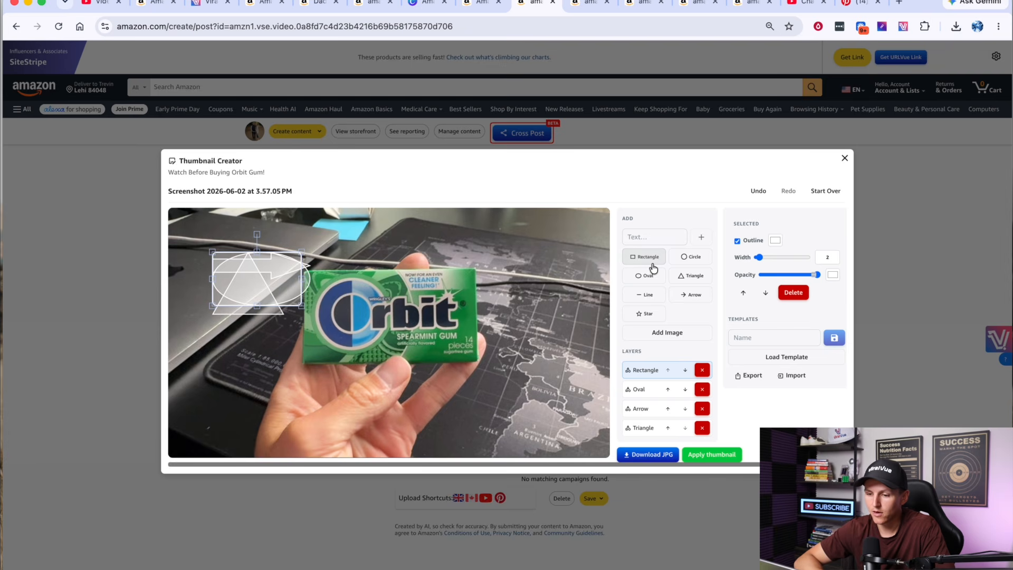
Step: Move the oval to the right of the gum pack and stretch the rectangle into a wide bar along the photo's bottom
drag(221, 283, 454, 259)
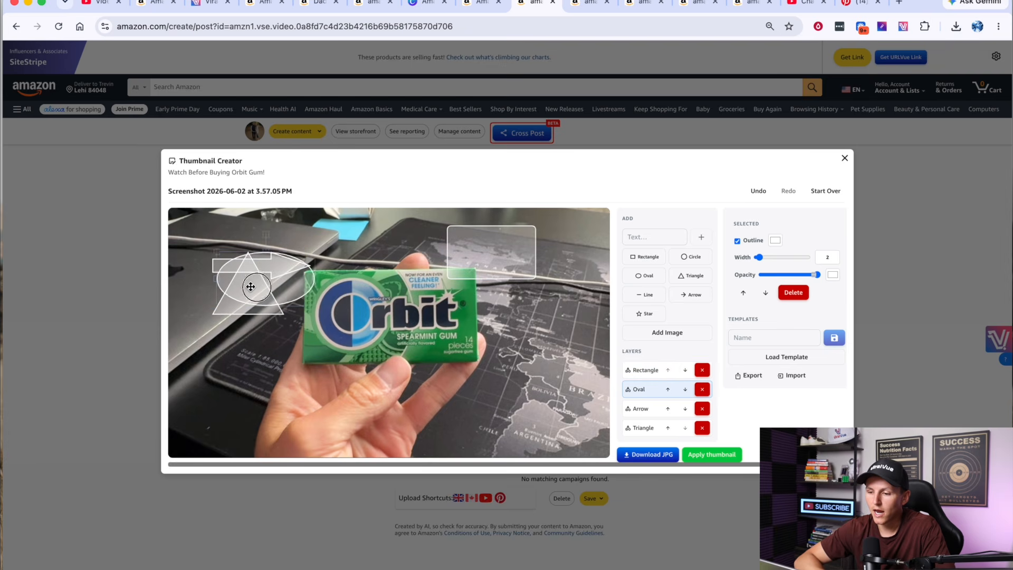
drag(237, 283, 505, 356)
drag(493, 261, 475, 415)
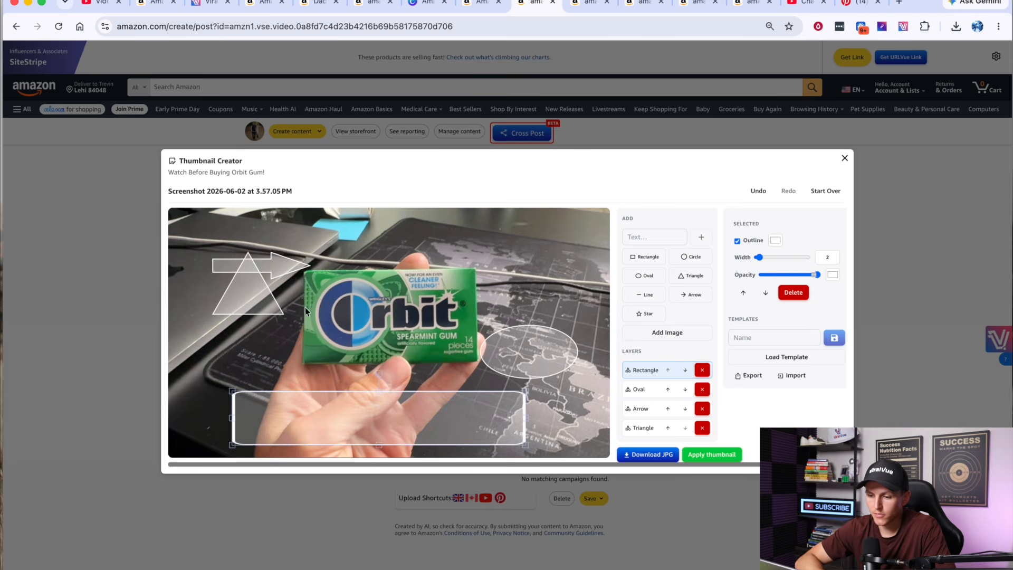
Step: Delete the triangle, arrow and oval layers and activate the field for new text
click(258, 296)
click(702, 427)
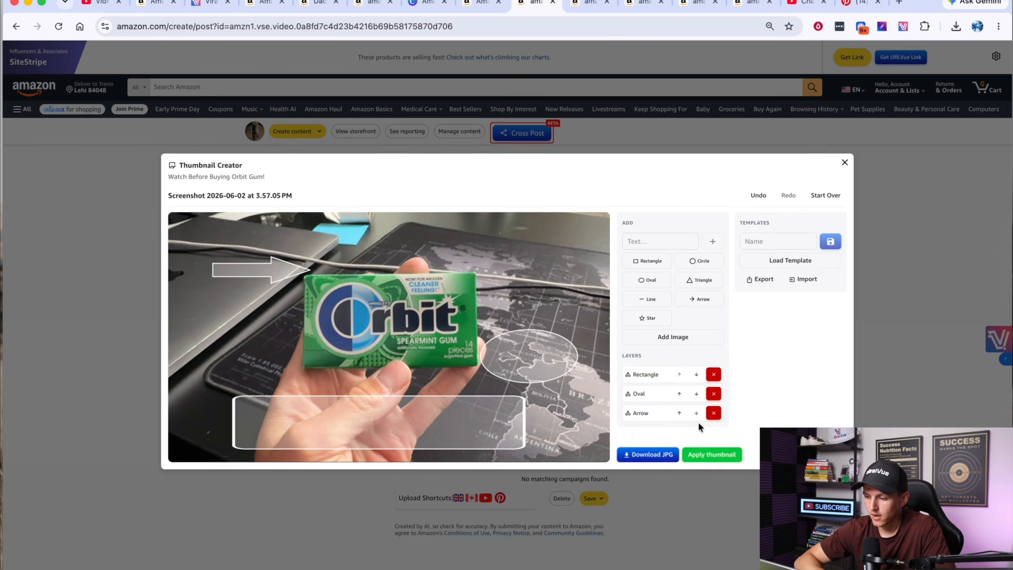
click(713, 412)
click(713, 395)
click(653, 238)
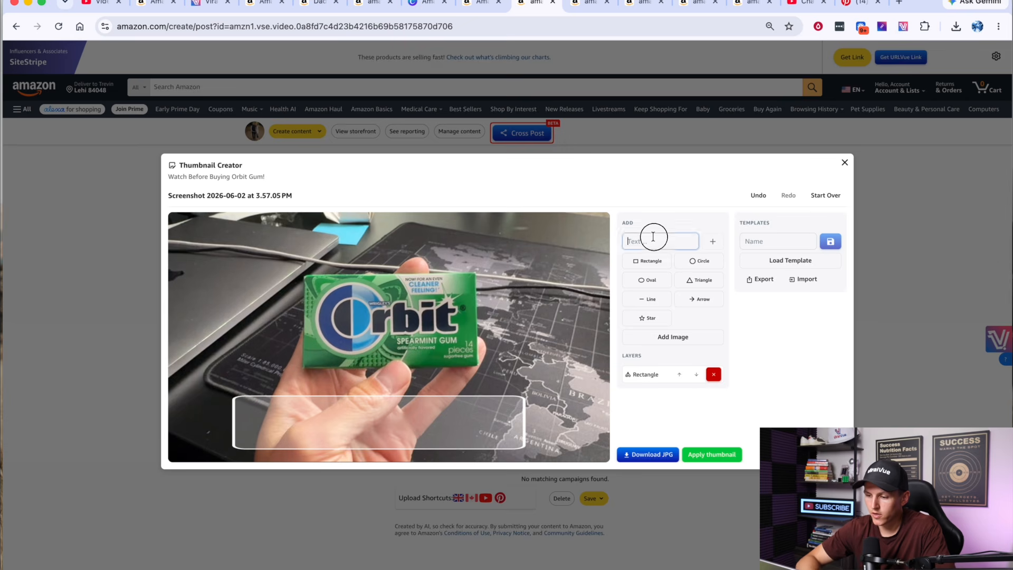
Step: Add the text "WATCH BEFORE BUYING" and place it inside the wide rectangle along the photo's bottom
text(WATCH)
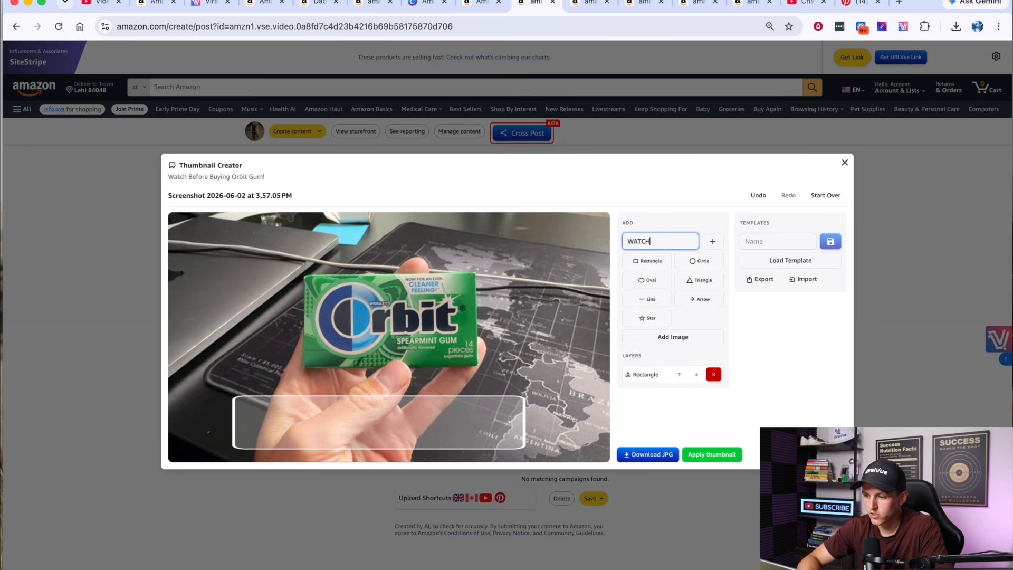
text( BEFORE BUYING)
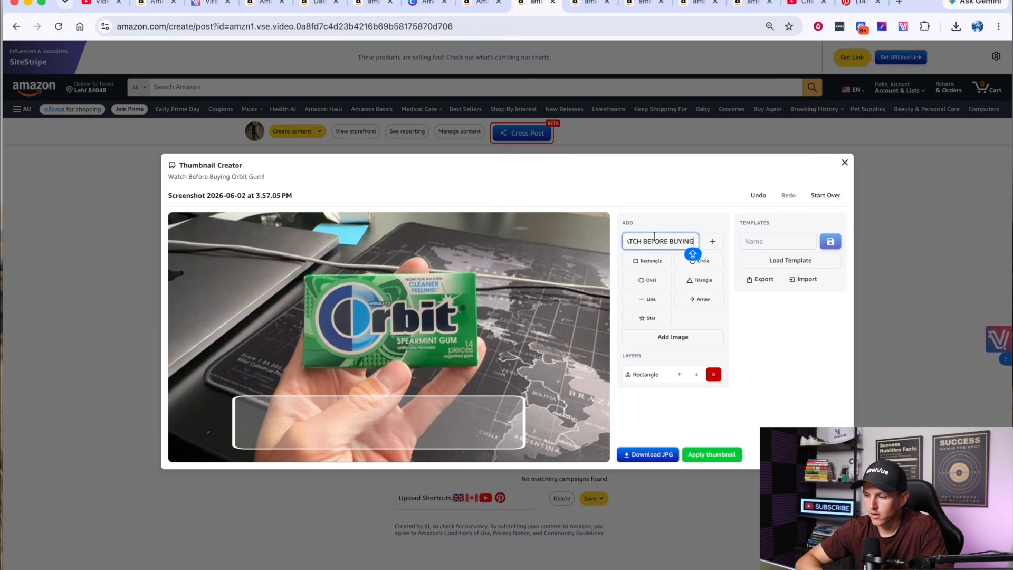
click(718, 242)
drag(350, 249, 397, 412)
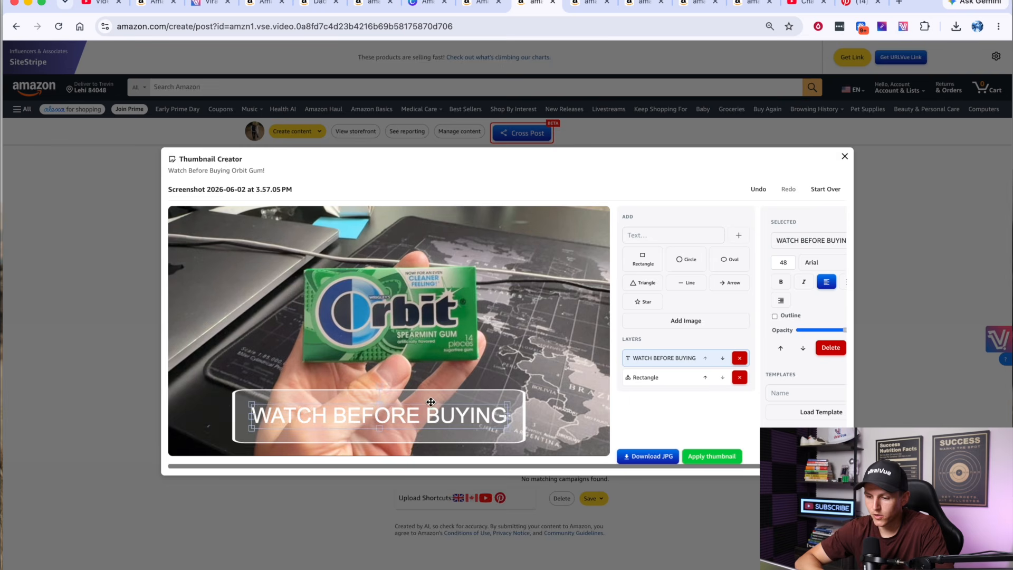
Step: Fill the rectangle behind the text with pure red (RGB 255, 0, 0)
click(654, 377)
scroll(816, 289, right, 2)
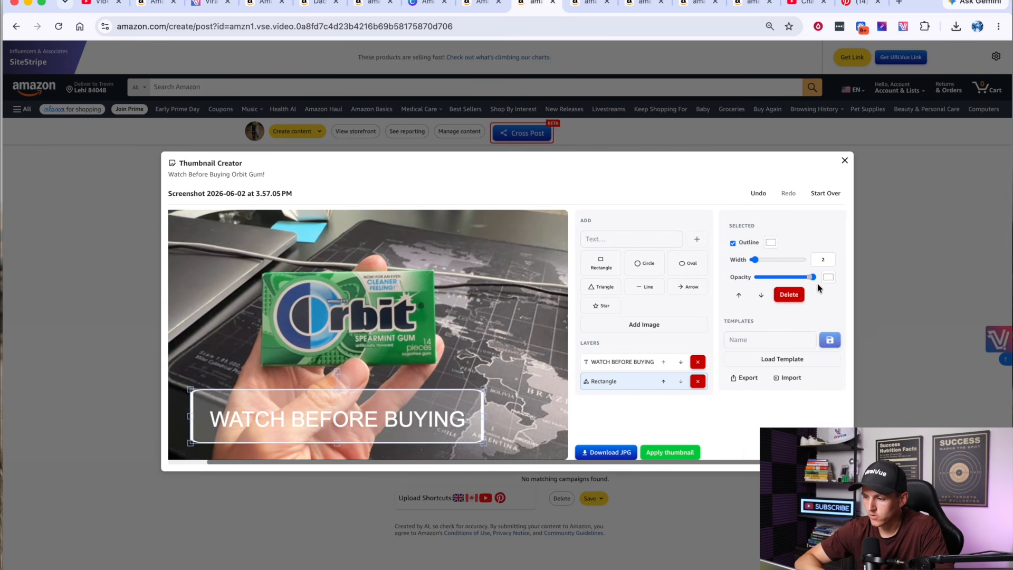
click(830, 278)
drag(839, 301, 922, 283)
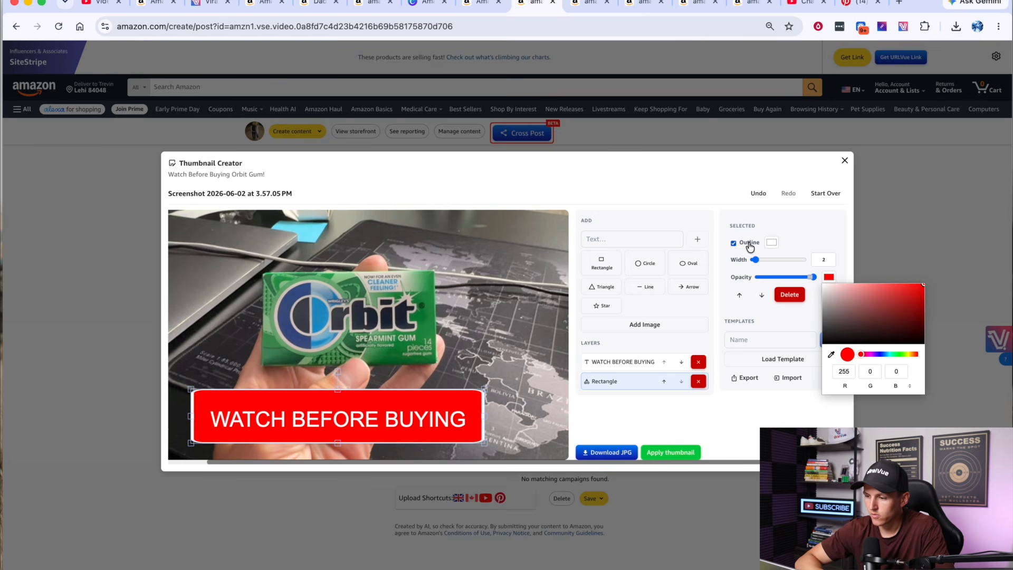
Step: Remove the red rectangle's outline and trim its height slightly from both edges to fit the text
mouse_move(756, 259)
mouse_down()
mouse_move(769, 261)
mouse_move(754, 263)
mouse_up()
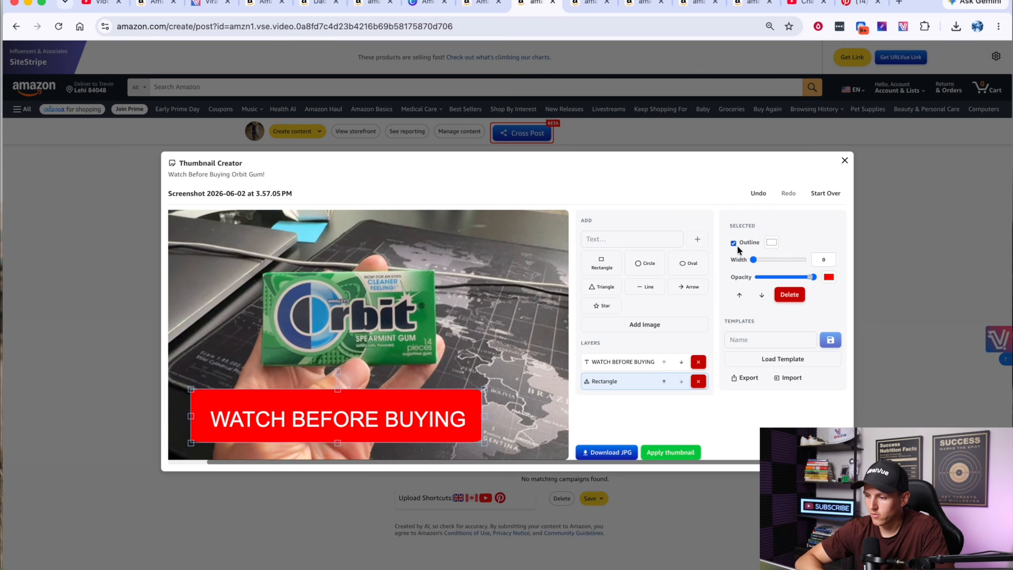
click(733, 243)
drag(344, 390, 345, 396)
drag(343, 445, 342, 438)
Step: Set the "WATCH BEFORE BUYING" text to the Impact font and enlarge it to fill the red bar
click(354, 420)
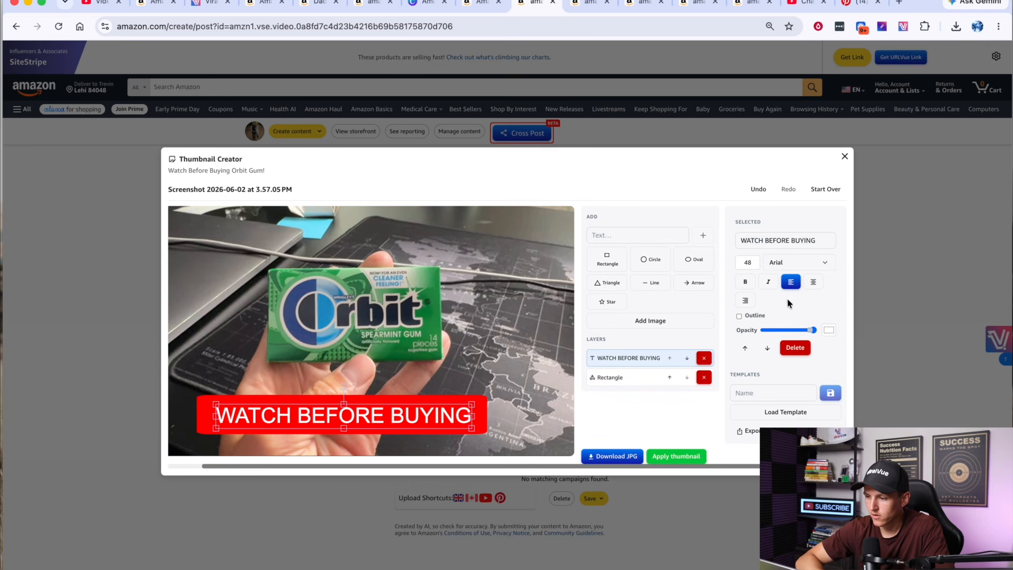
click(780, 260)
click(775, 293)
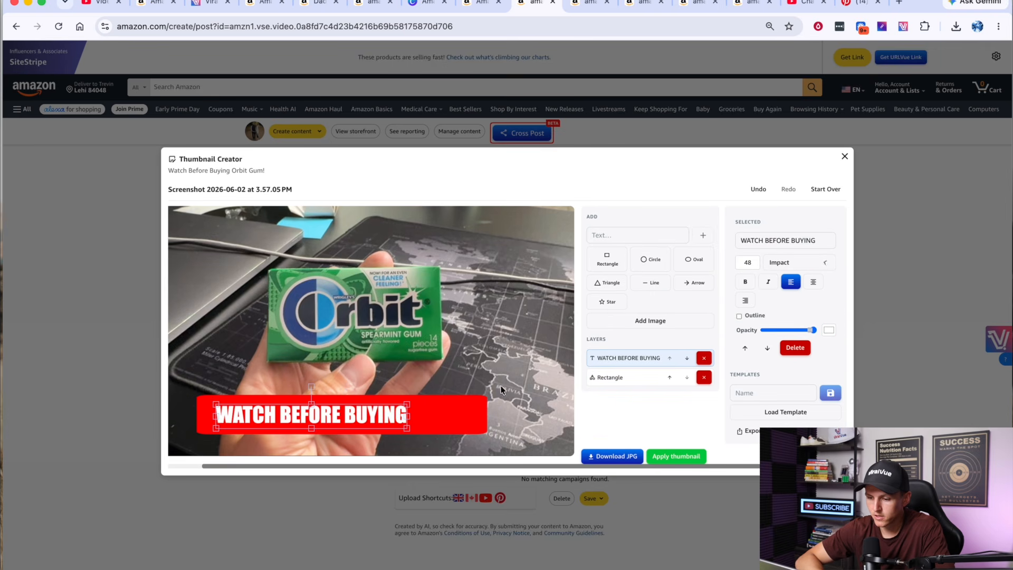
drag(409, 426, 438, 425)
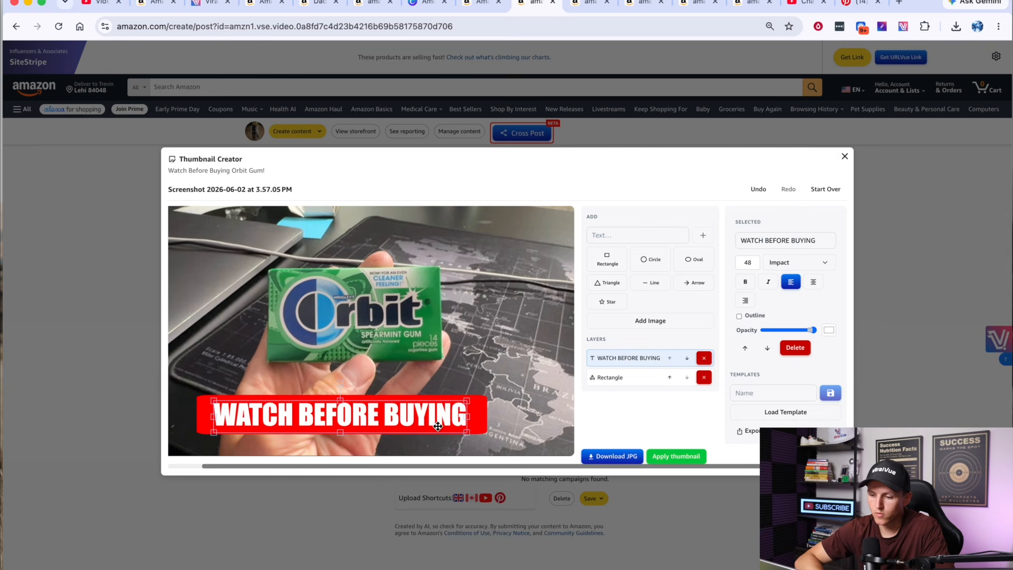
click(537, 358)
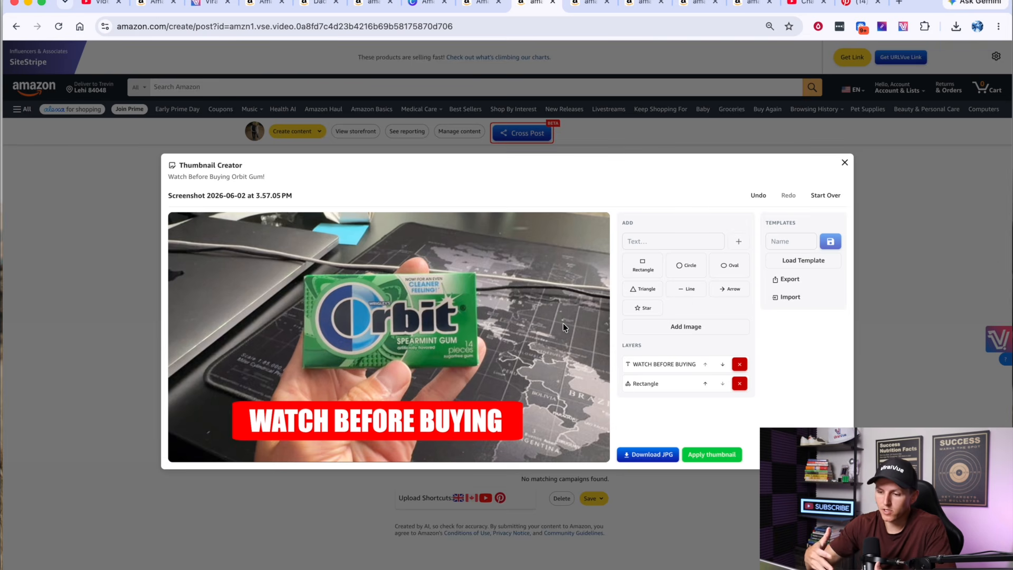
Step: Save the current layout as a template named WATCH
click(786, 243)
text(WATCH)
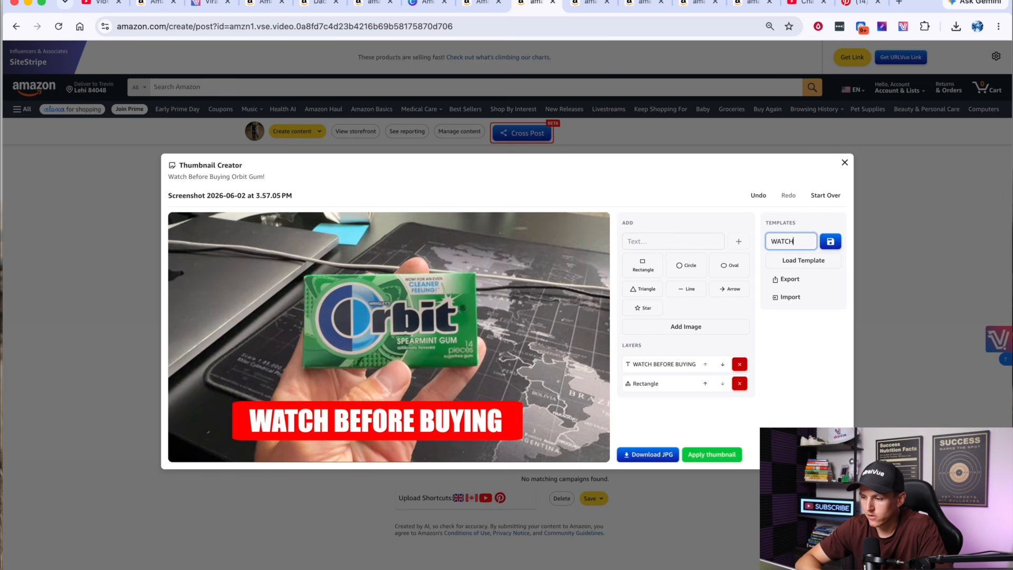
click(831, 243)
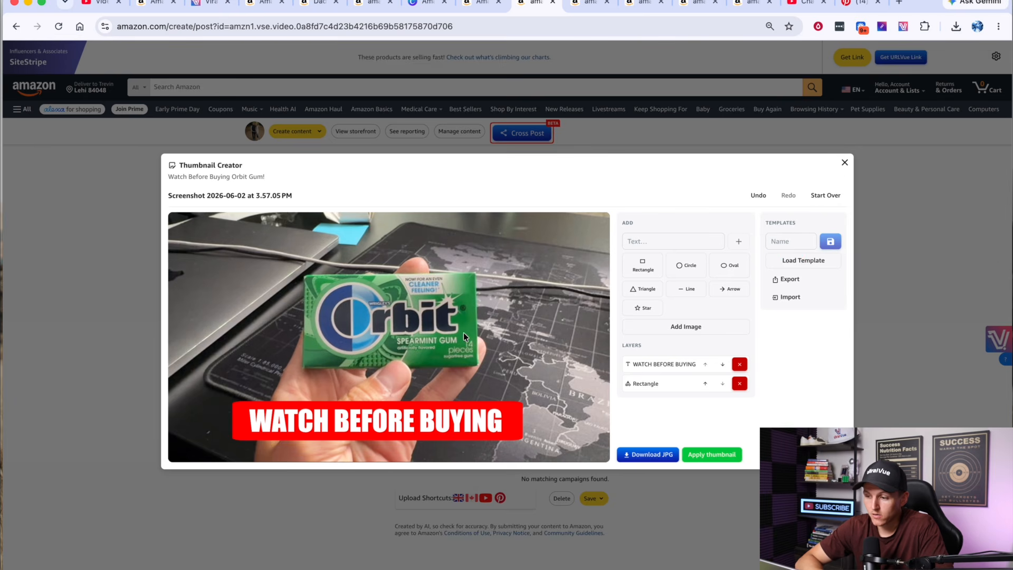
Step: Check the list of saved templates and close the Thumbnail Creator
click(799, 261)
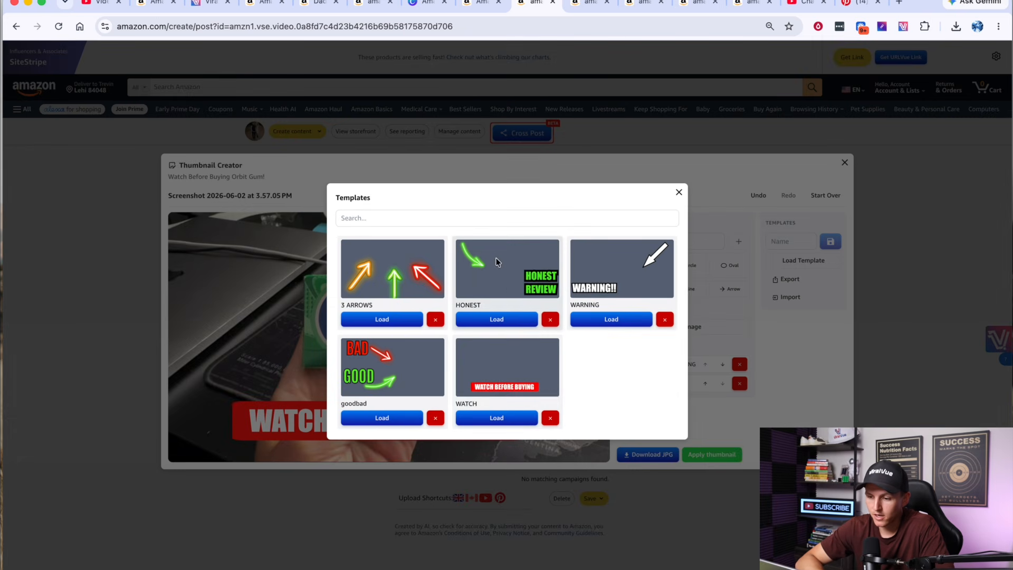
click(679, 192)
click(844, 162)
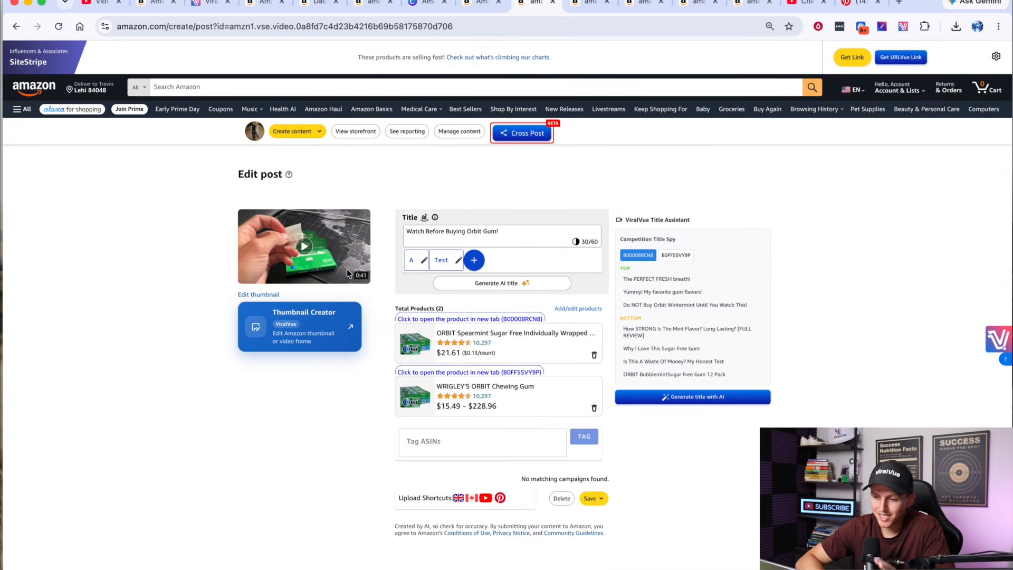
Step: Switch to YouTube Studio, open the GMAOPHY basketball hoop video's existing thumbnail in Thumbnail Creator and load the HONEST template
click(522, 133)
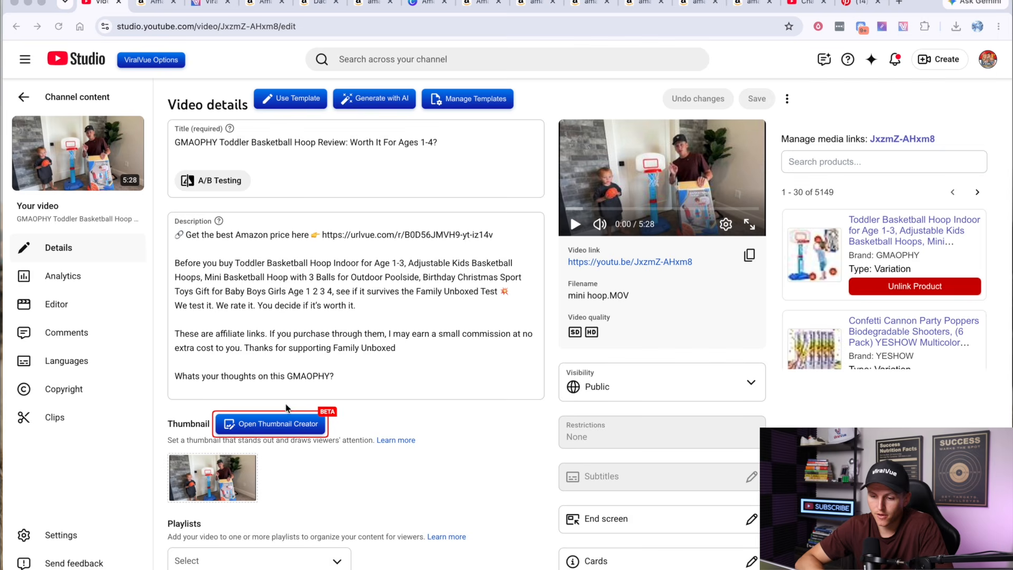
click(257, 426)
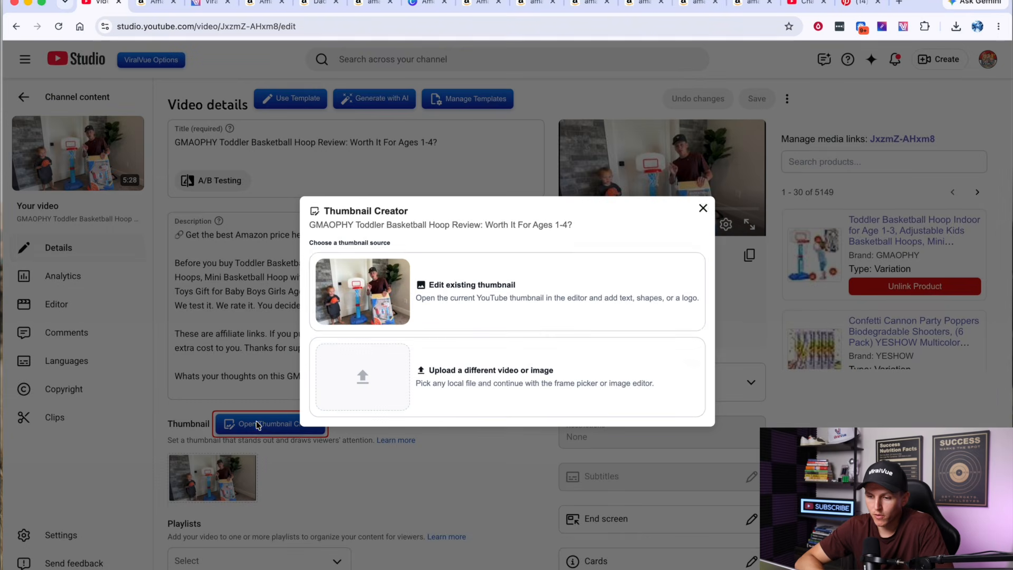
click(470, 297)
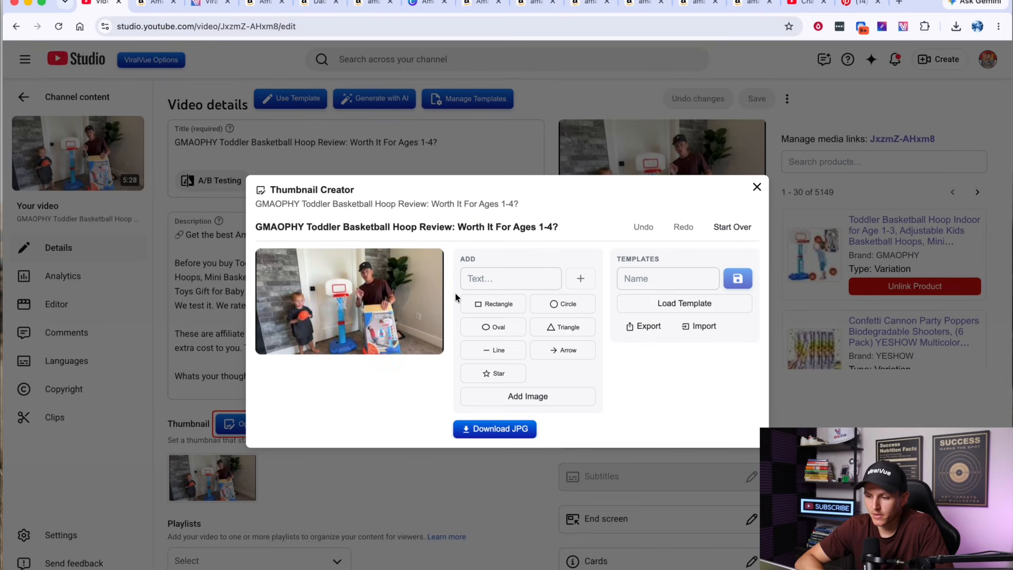
click(685, 309)
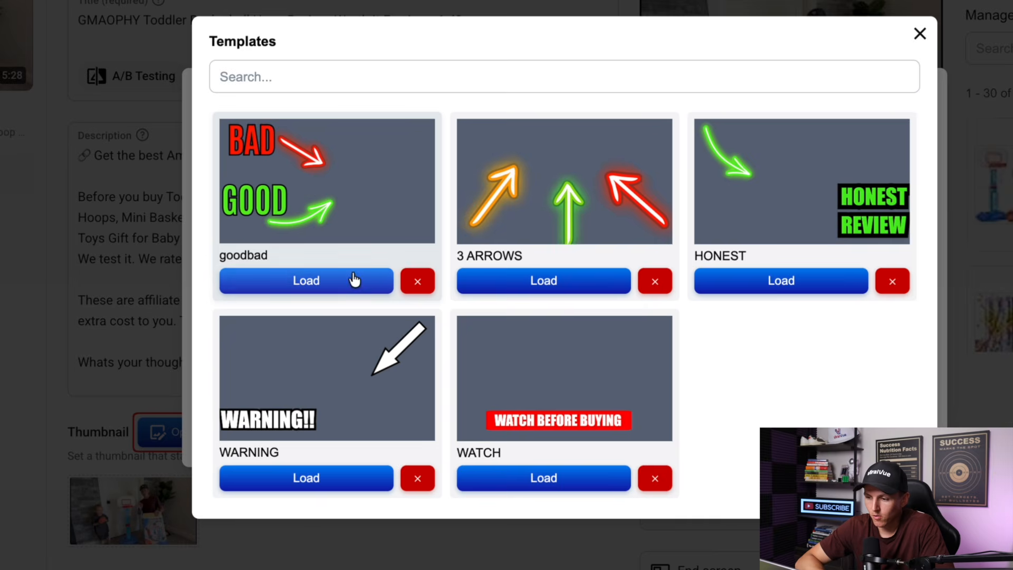
click(790, 281)
Step: Move the HONEST REVIEW text to the photo's upper-left corner and scale it down slightly
drag(426, 233, 430, 99)
drag(245, 129, 301, 255)
drag(440, 159, 261, 97)
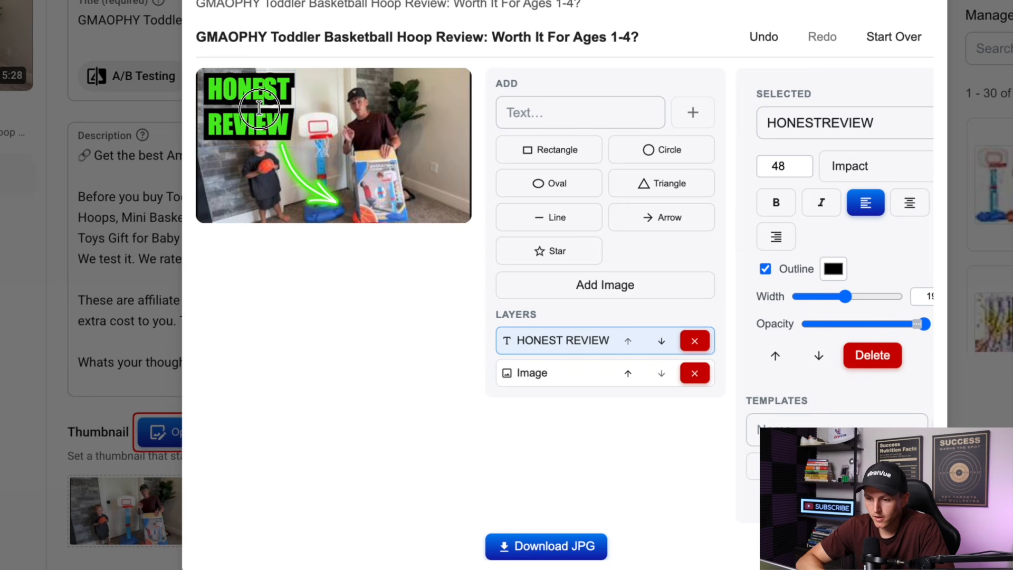
click(336, 131)
click(269, 163)
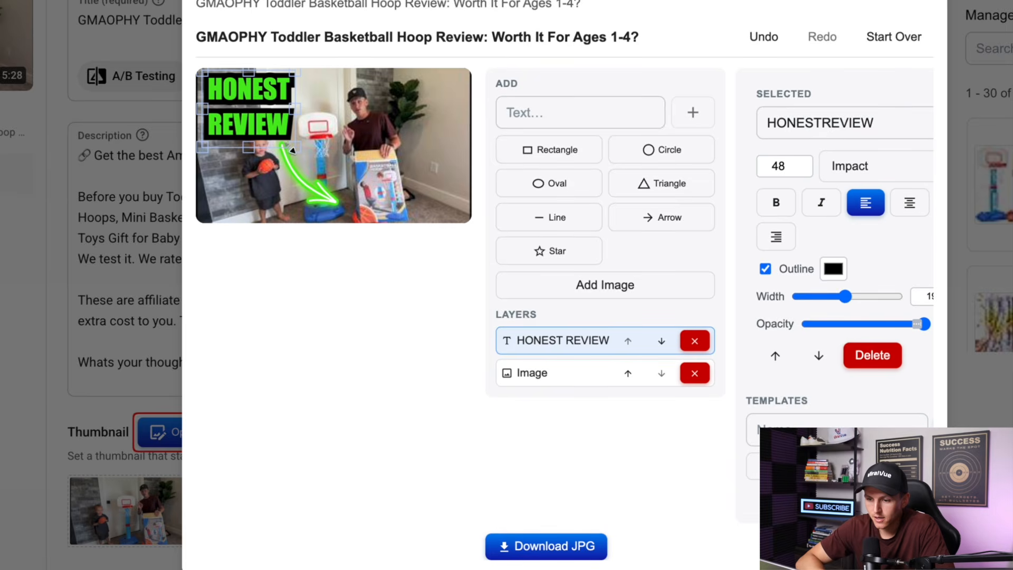
drag(296, 150, 283, 139)
Step: Rotate the green arrow to point left and place it just right of the basketball hoop
click(308, 183)
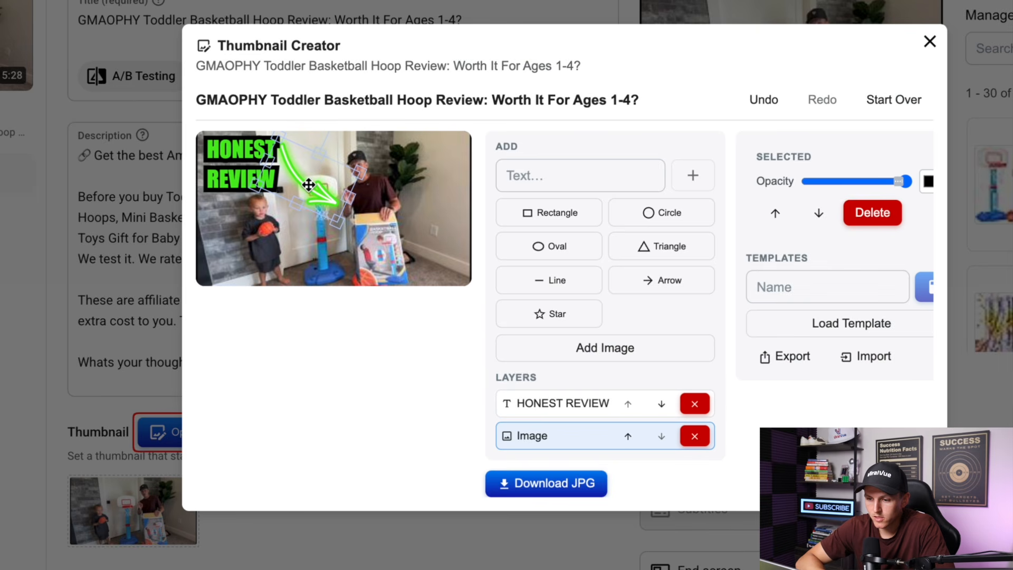
drag(318, 168, 327, 196)
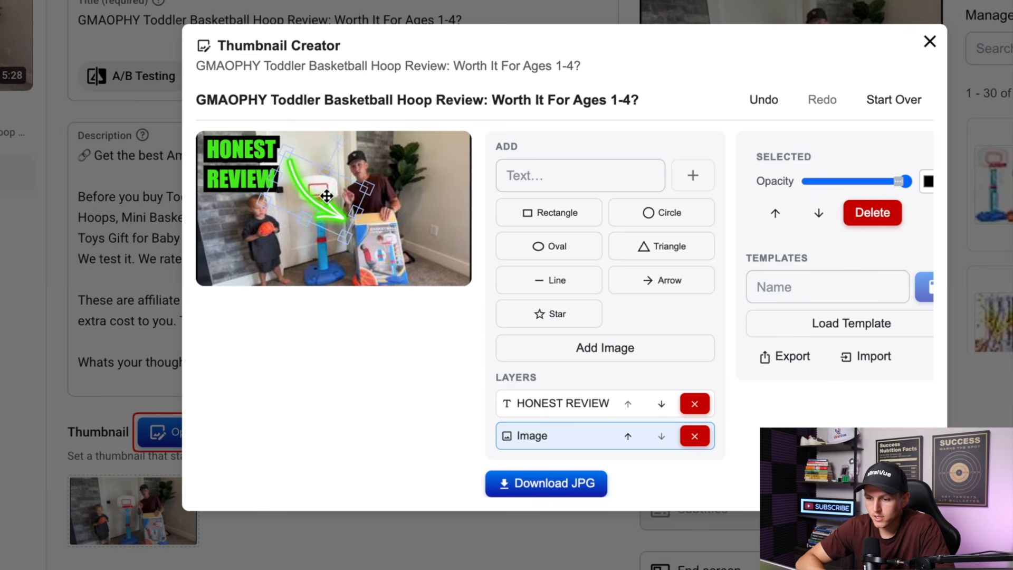
drag(337, 141, 322, 236)
drag(321, 189, 398, 197)
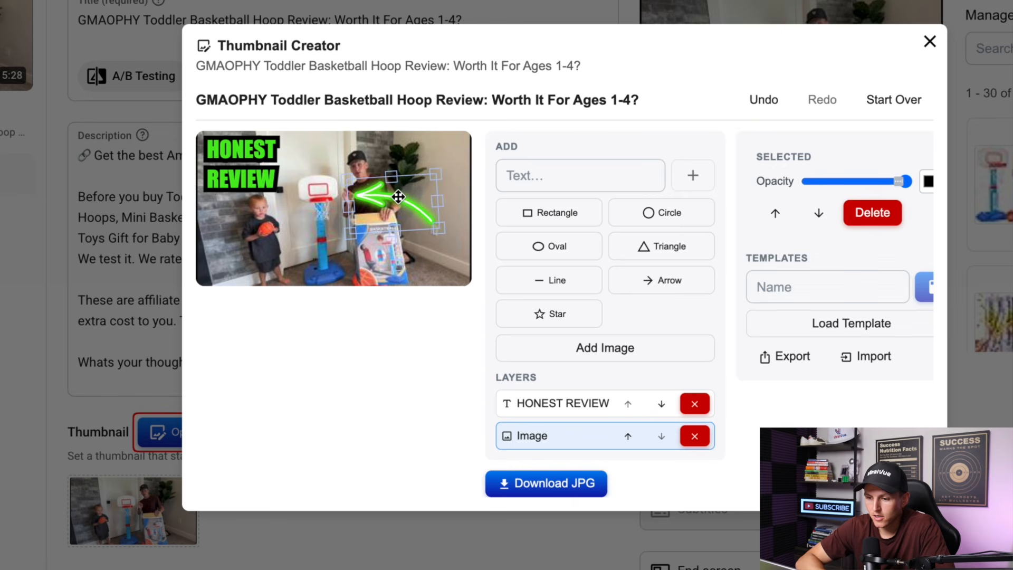
Step: Download the finished basketball hoop thumbnail as a JPG and close the Thumbnail Creator
click(446, 152)
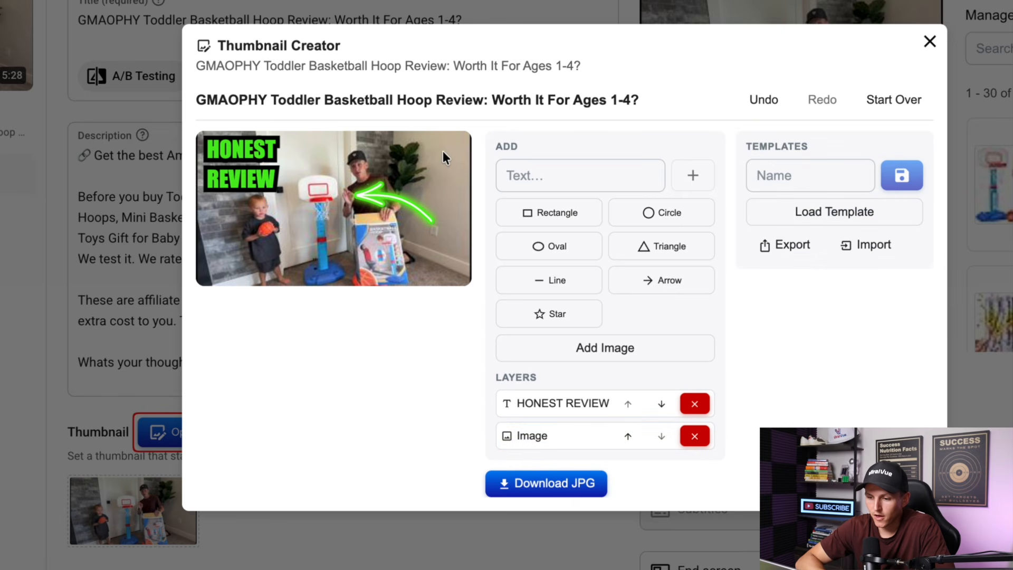
click(557, 486)
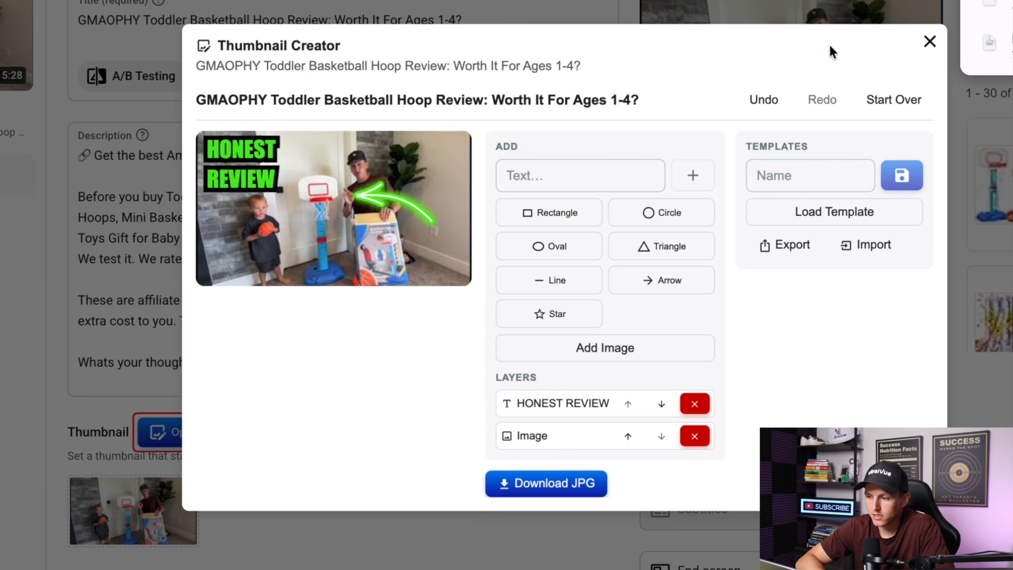
click(928, 40)
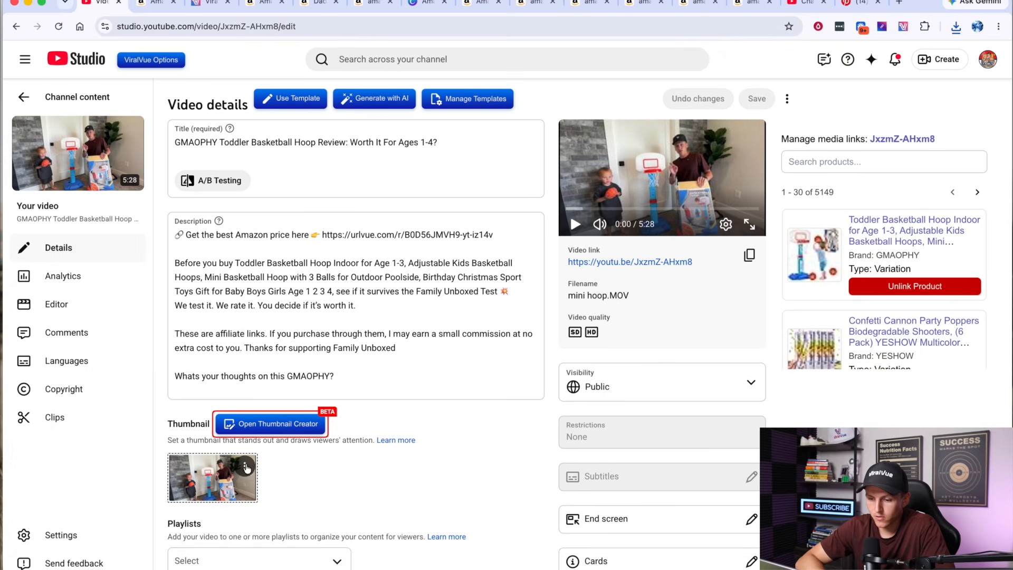
Step: Replace the video's thumbnail with the newly downloaded GMAOPHY Toddler JPG from the Downloads folder
click(247, 468)
click(259, 533)
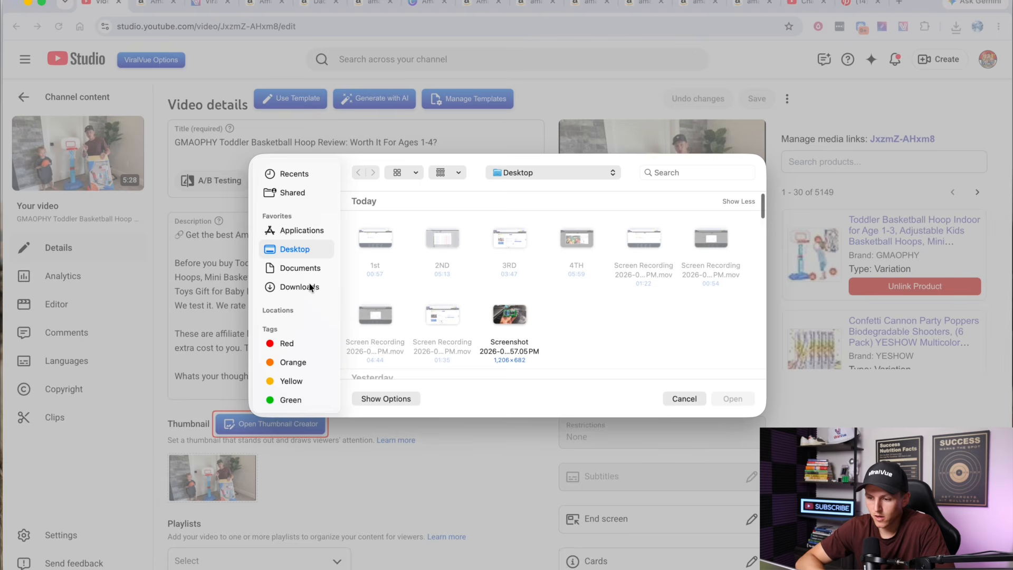
click(310, 289)
click(458, 248)
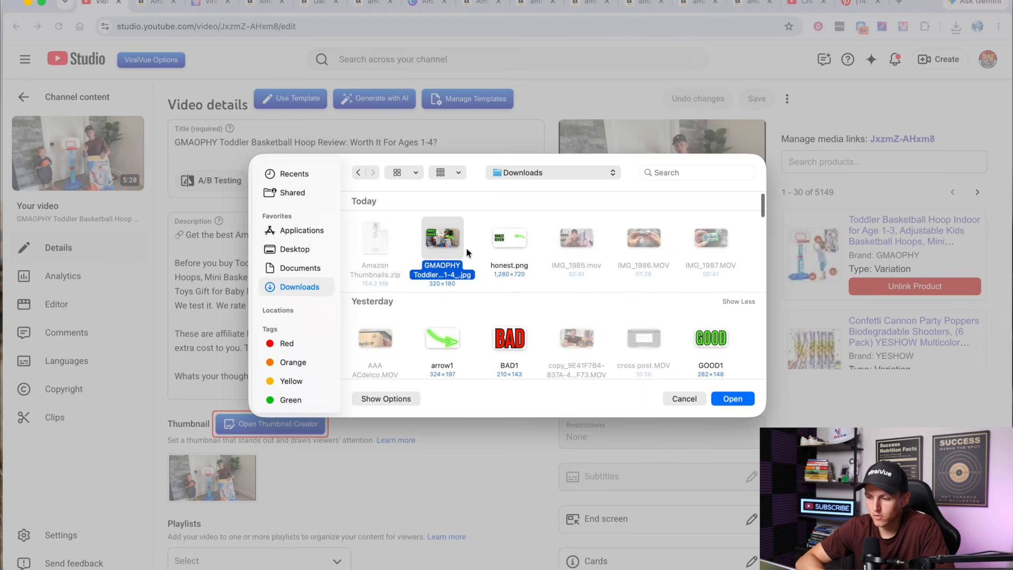
click(738, 398)
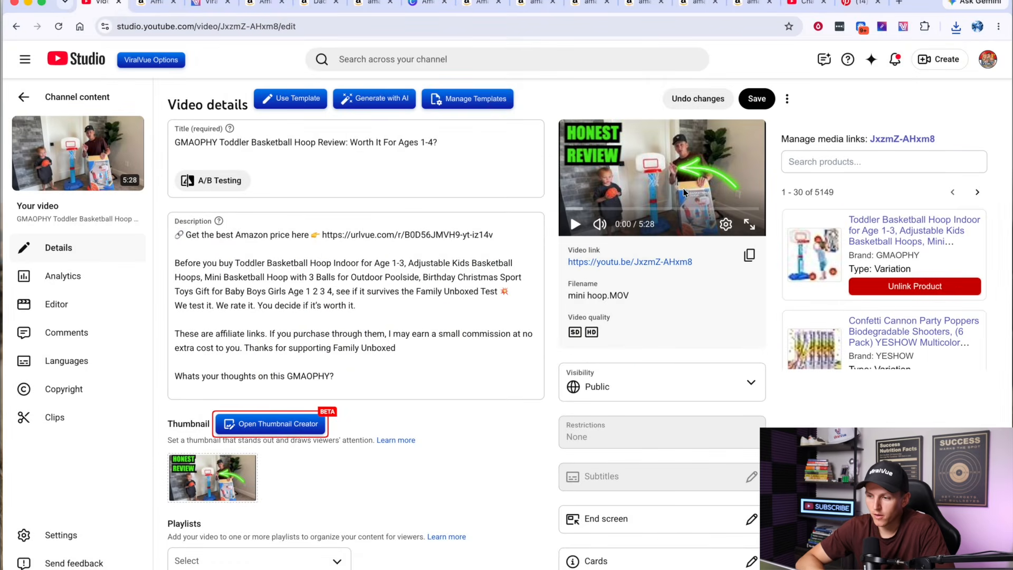